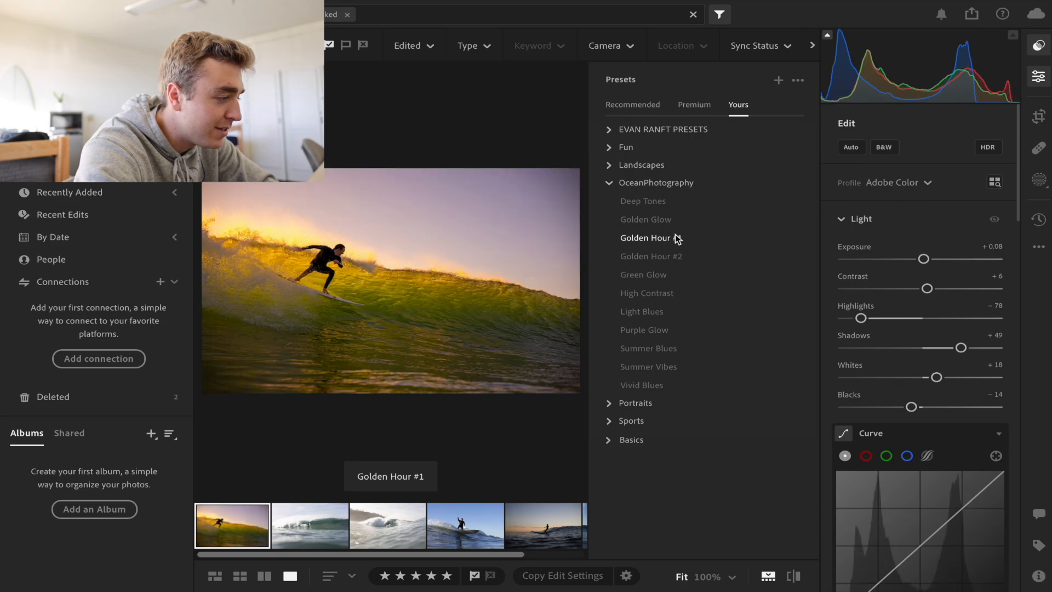
Step: Preview the OceanPhotography presets from Golden Hour #2 through Vivid Blues on the surfer photo
click(677, 257)
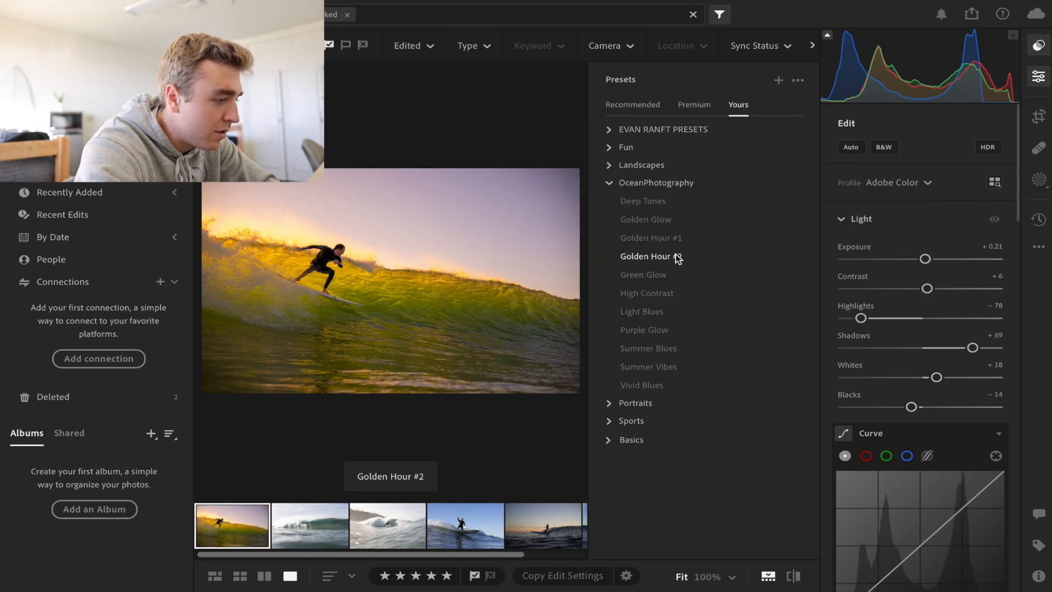
click(678, 272)
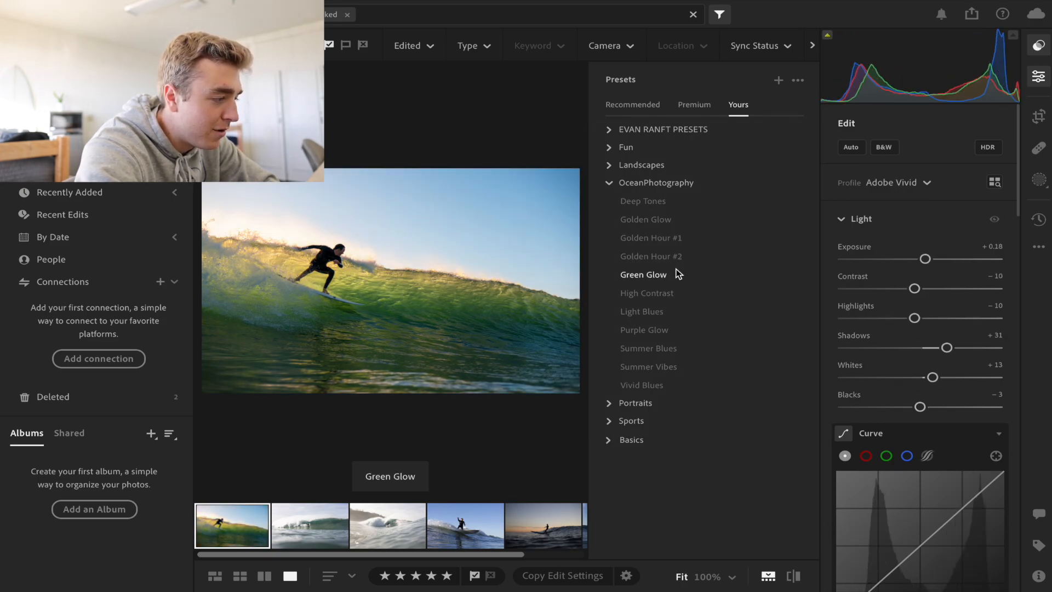
click(671, 290)
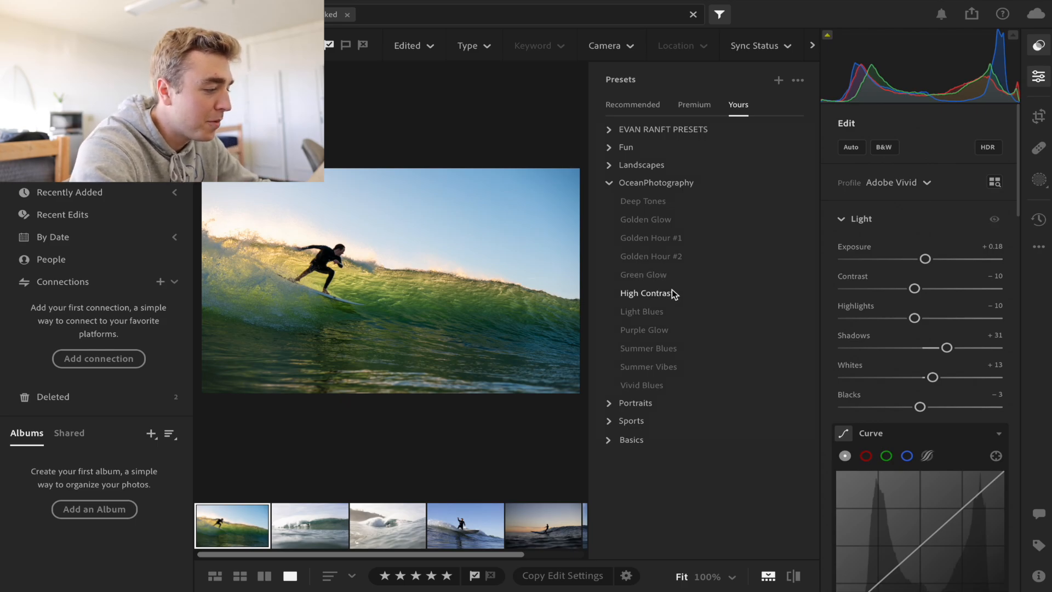
click(672, 311)
click(668, 329)
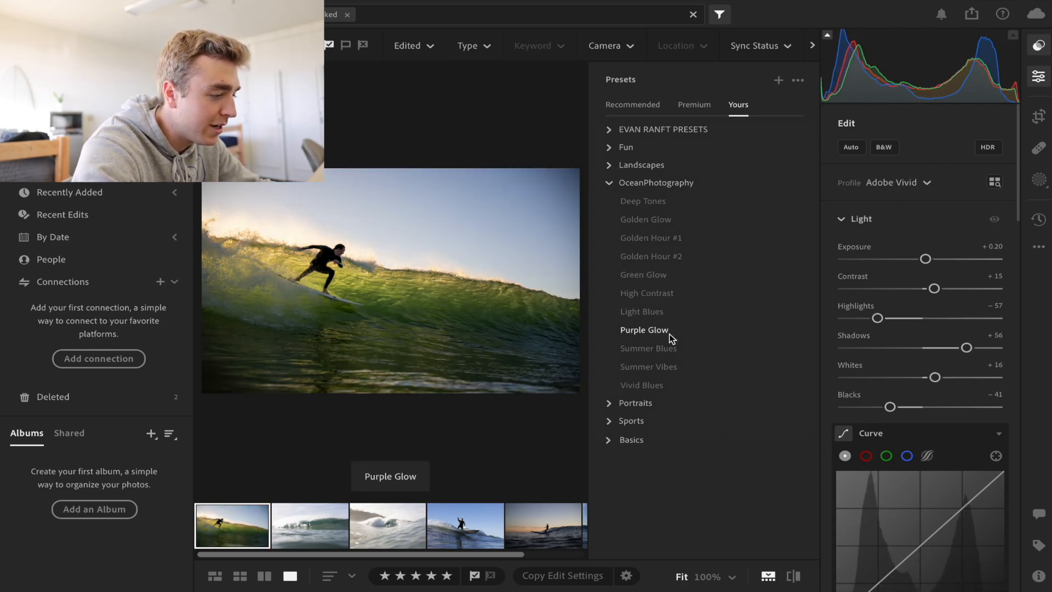
click(672, 351)
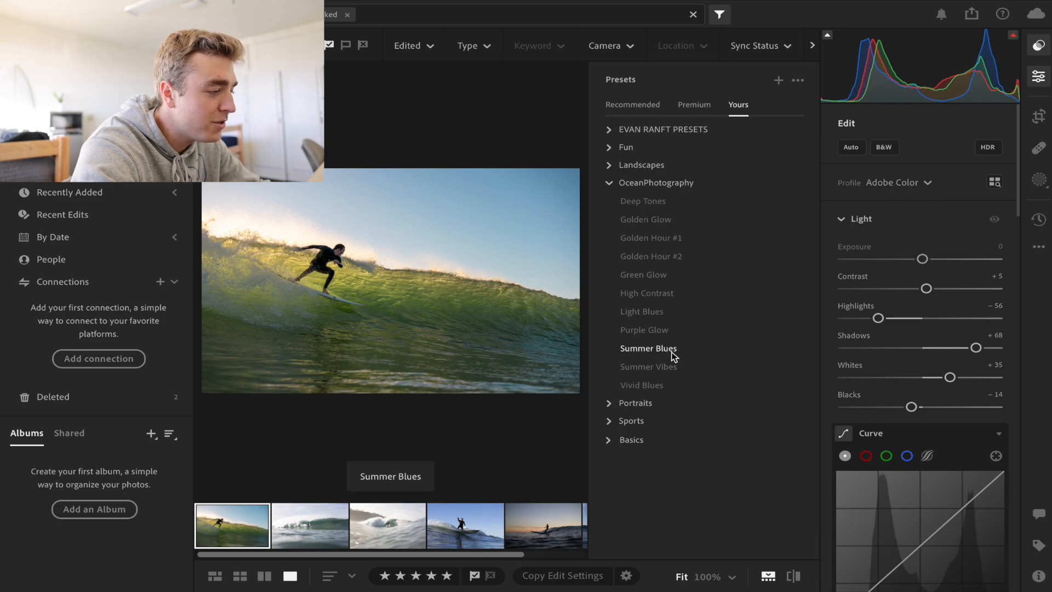
click(676, 369)
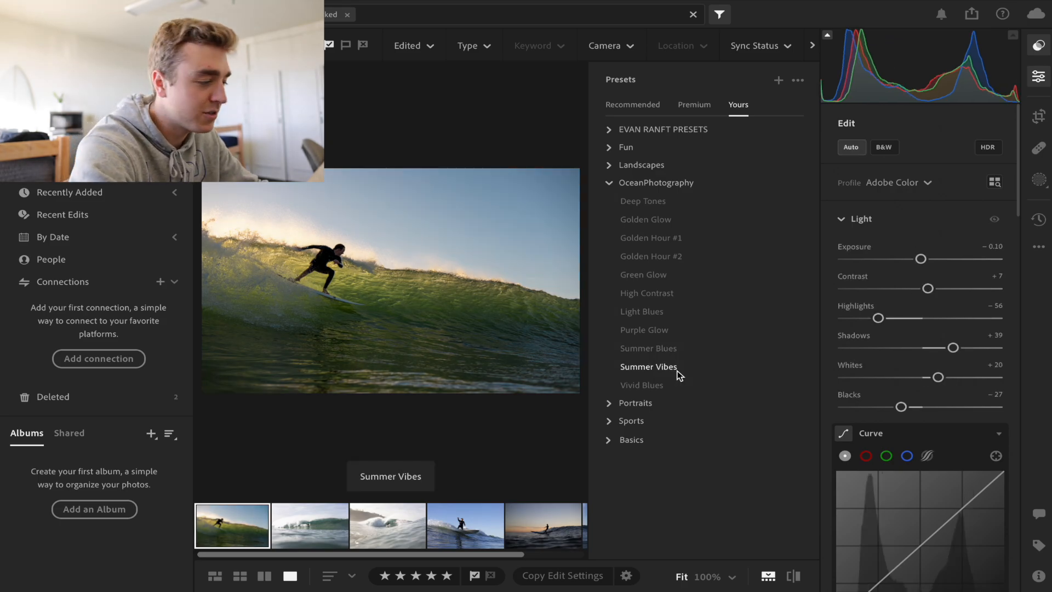
click(679, 389)
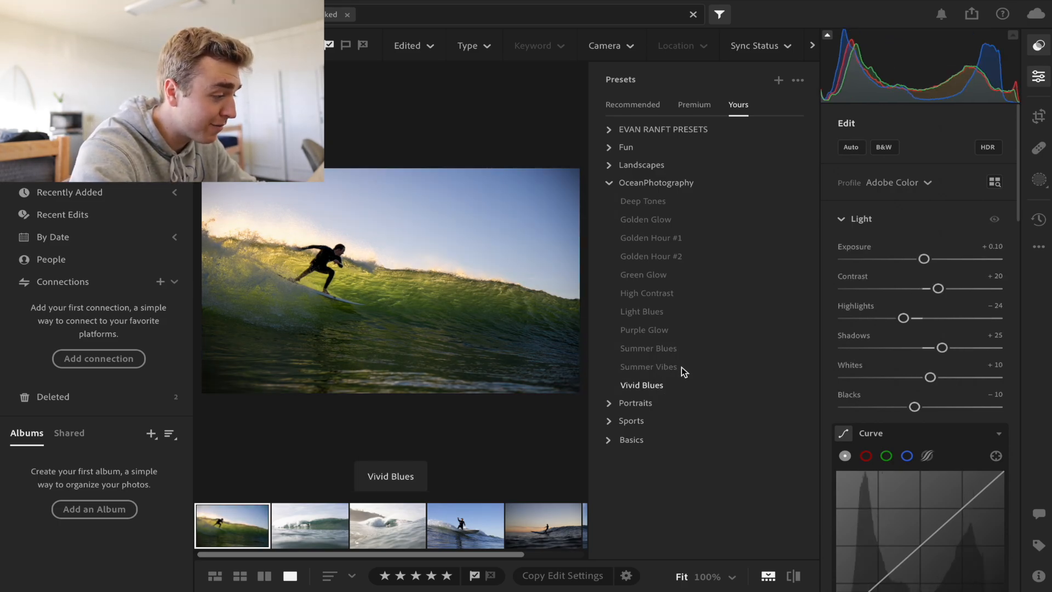
click(683, 369)
Step: Apply the Green Glow preset to the surfer photo and close the preset list
click(695, 293)
click(699, 277)
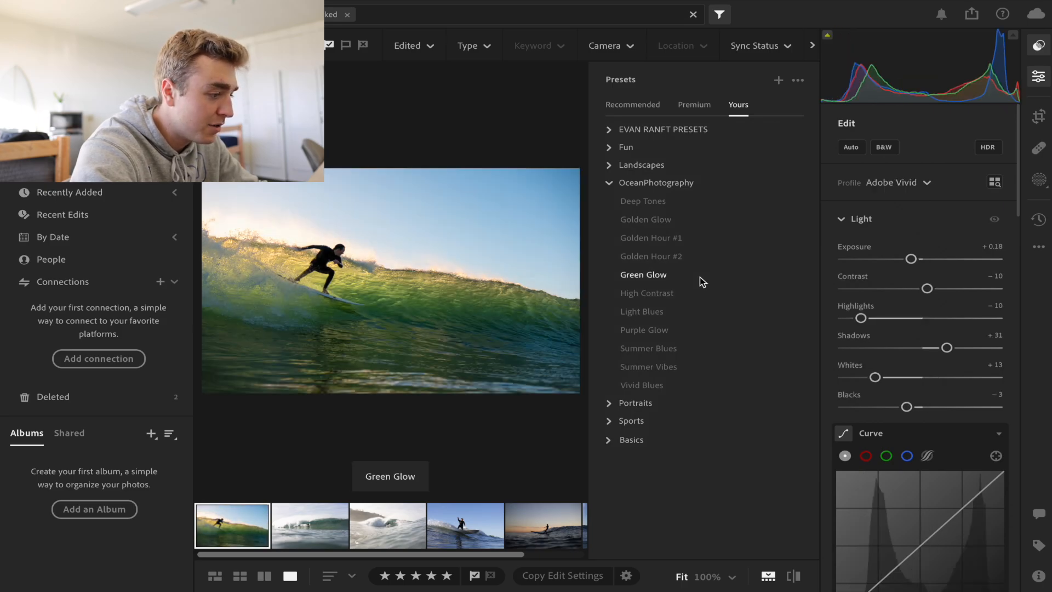
click(699, 277)
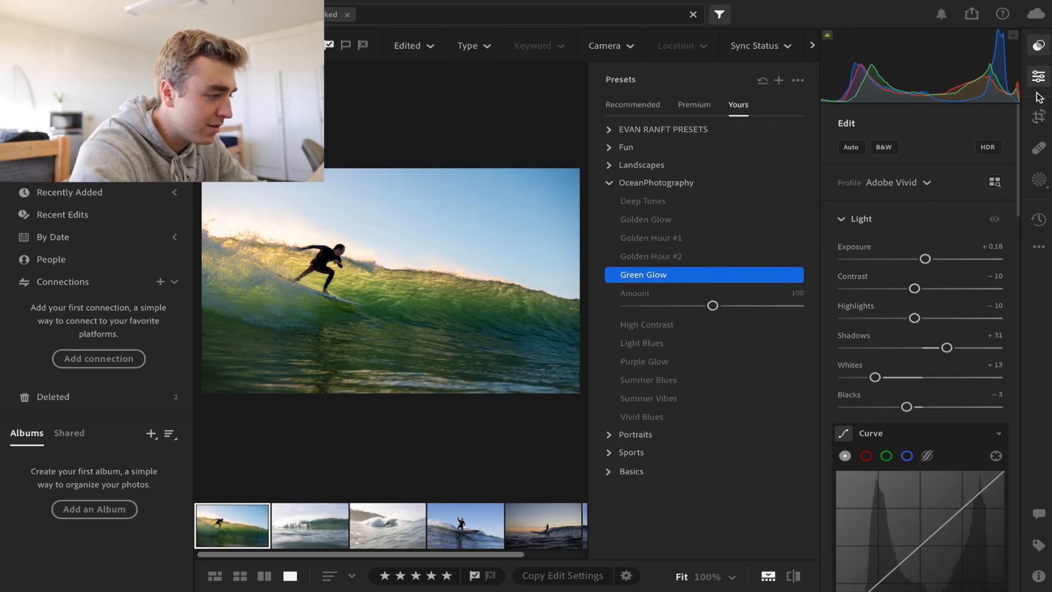
click(1038, 46)
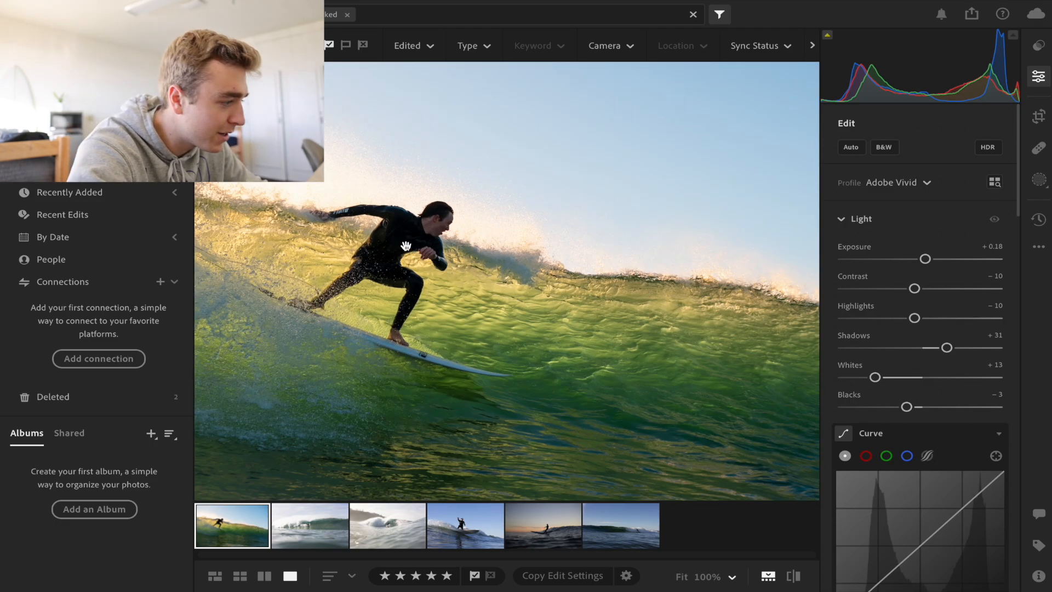
Step: Inspect the surfer up close and lower the photo's Highlights to about −70
click(414, 228)
drag(418, 219, 482, 296)
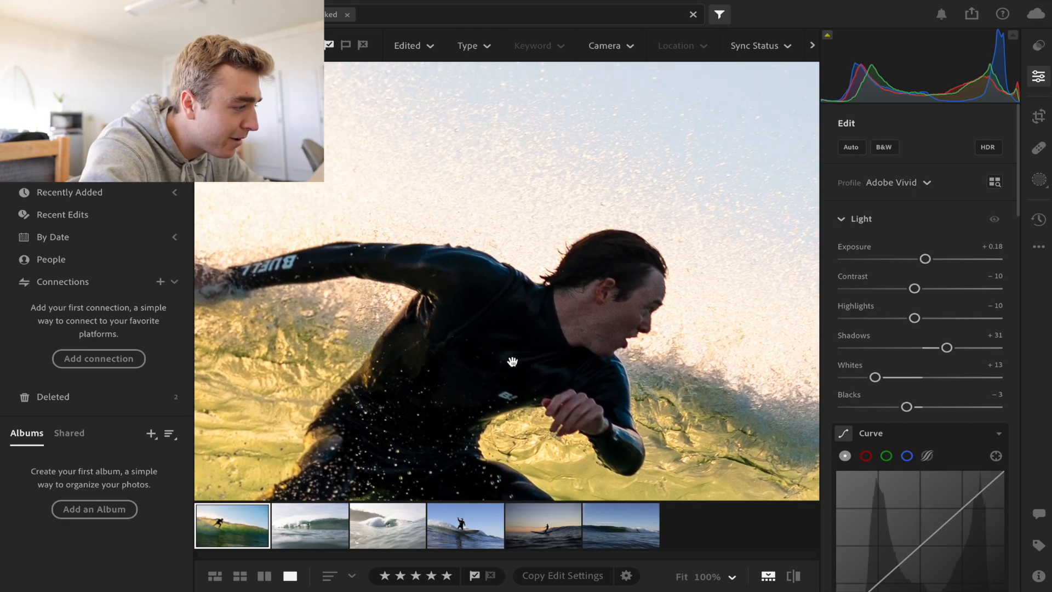
click(534, 302)
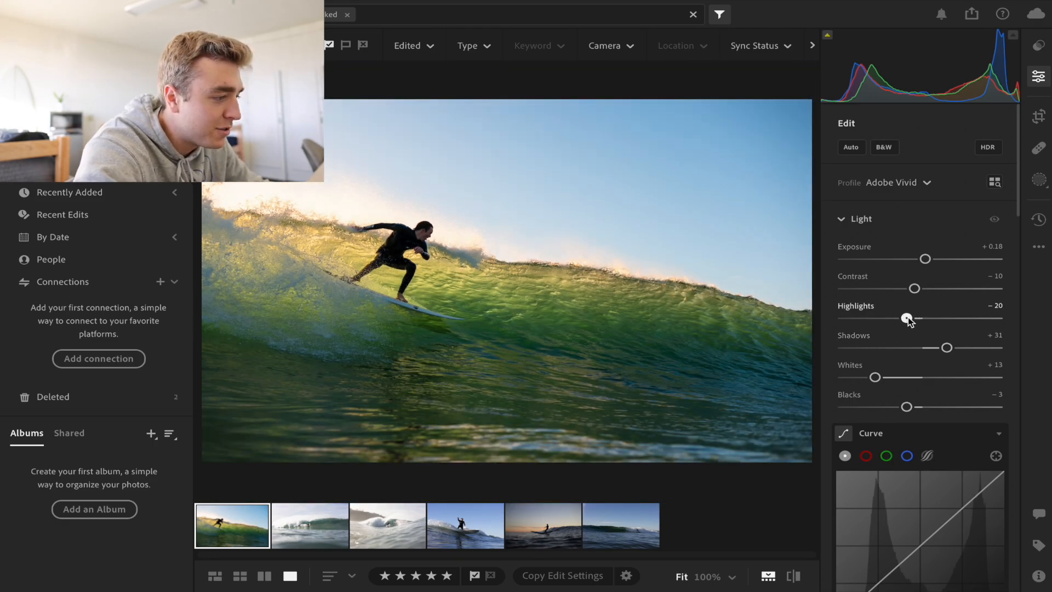
drag(892, 318, 868, 329)
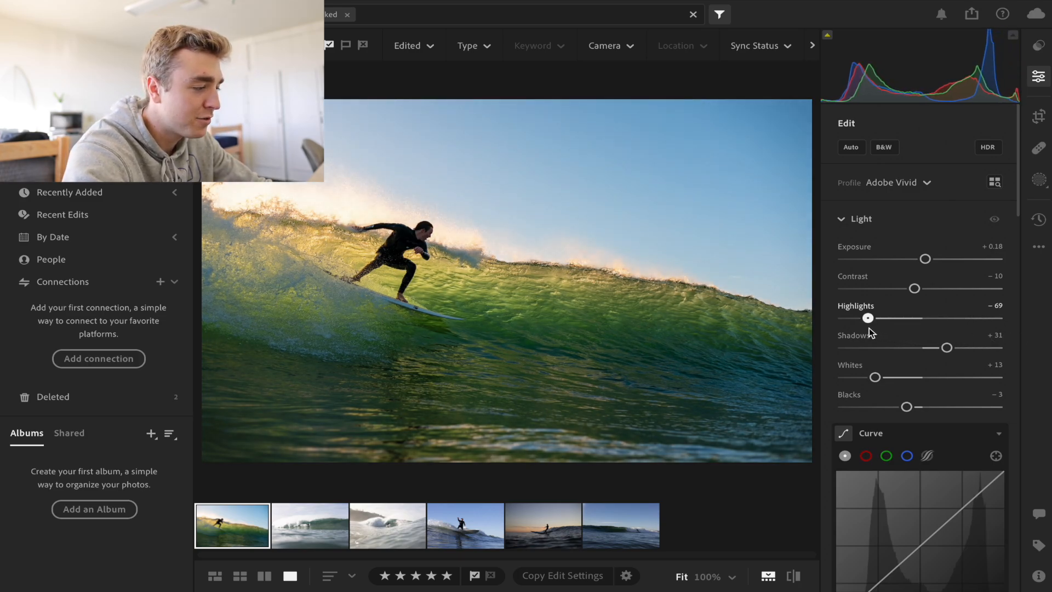
Step: Compare the edited photo with its original and set the Highlights to −61
click(794, 576)
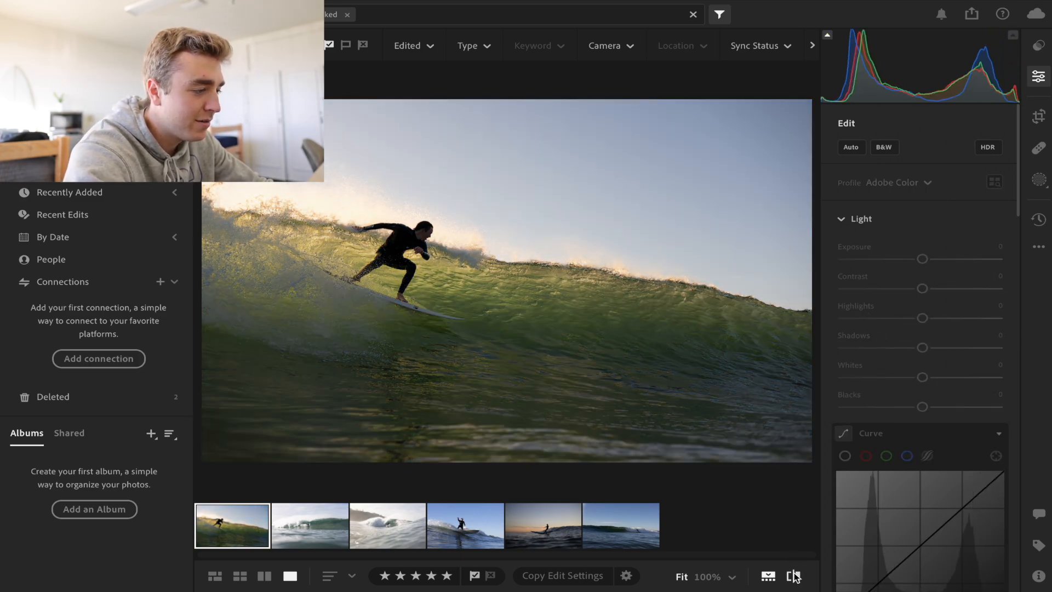
click(793, 575)
click(793, 575)
click(794, 575)
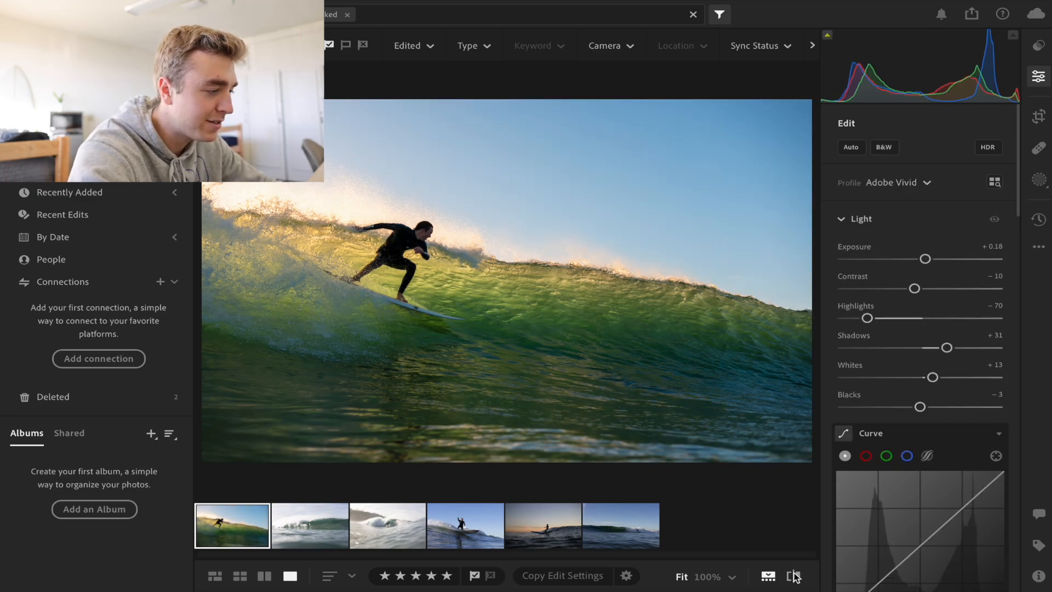
click(794, 575)
click(794, 575)
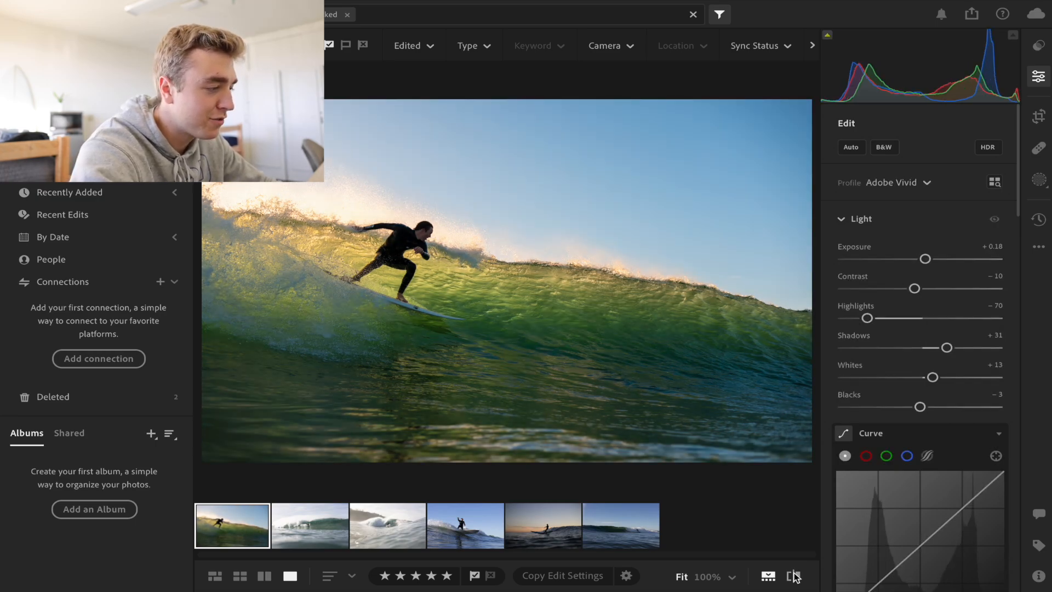
click(352, 209)
mouse_move(867, 318)
mouse_down()
mouse_move(941, 320)
mouse_move(874, 317)
mouse_up()
click(590, 242)
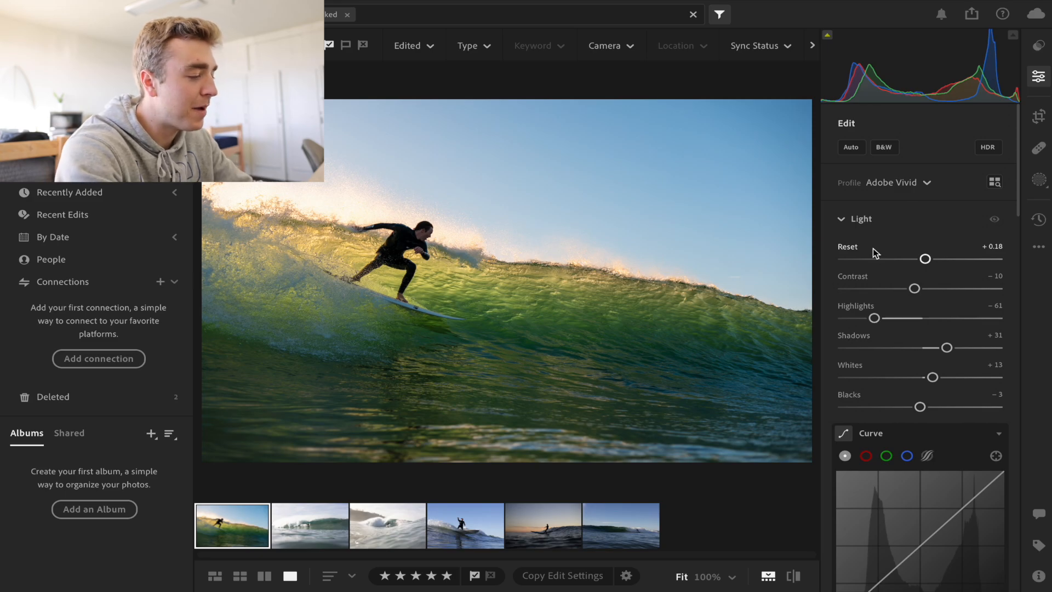
Step: Raise the Shadows to +44 while checking the detail in the surfer's dark wetsuit
mouse_move(873, 248)
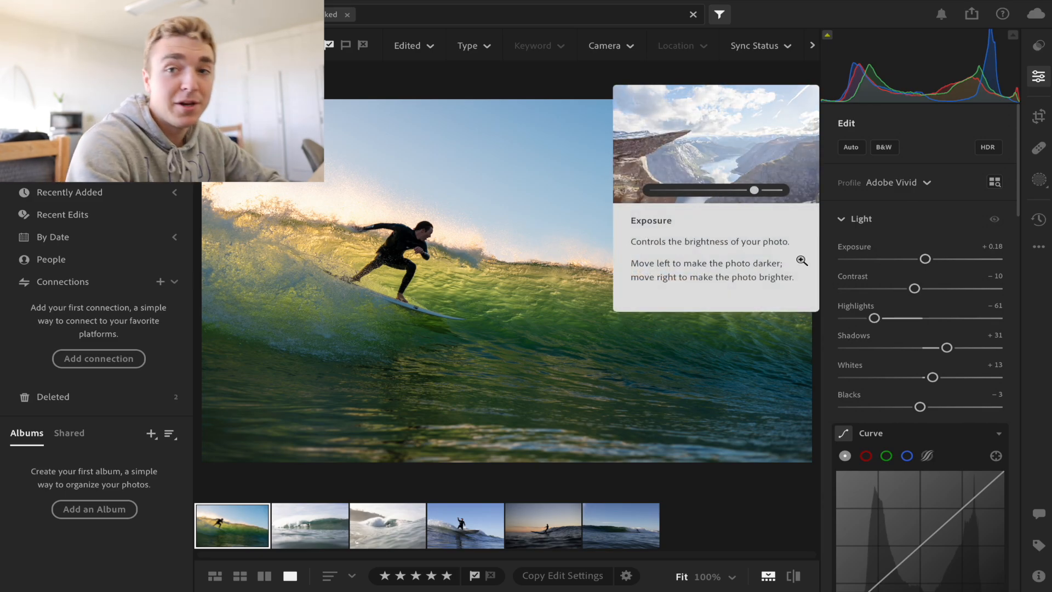
scroll(979, 216, down, 1)
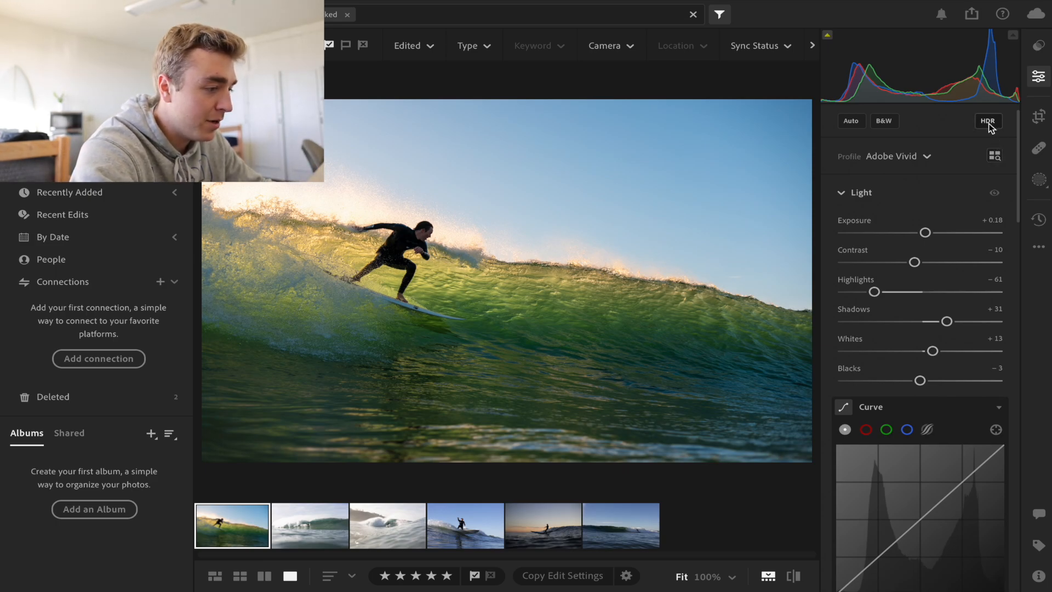
mouse_move(990, 125)
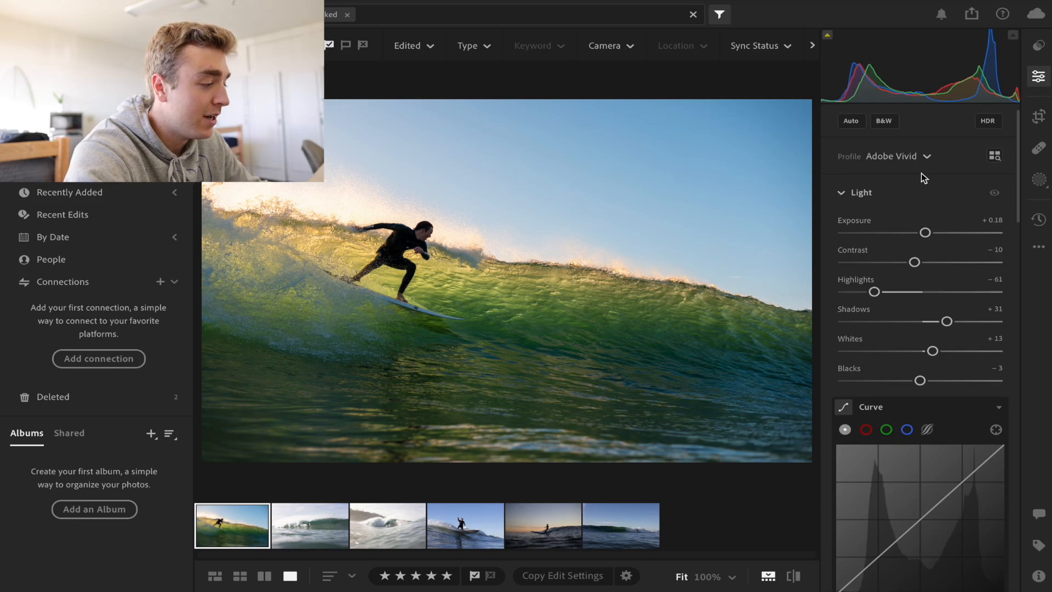
scroll(919, 262, down, 1)
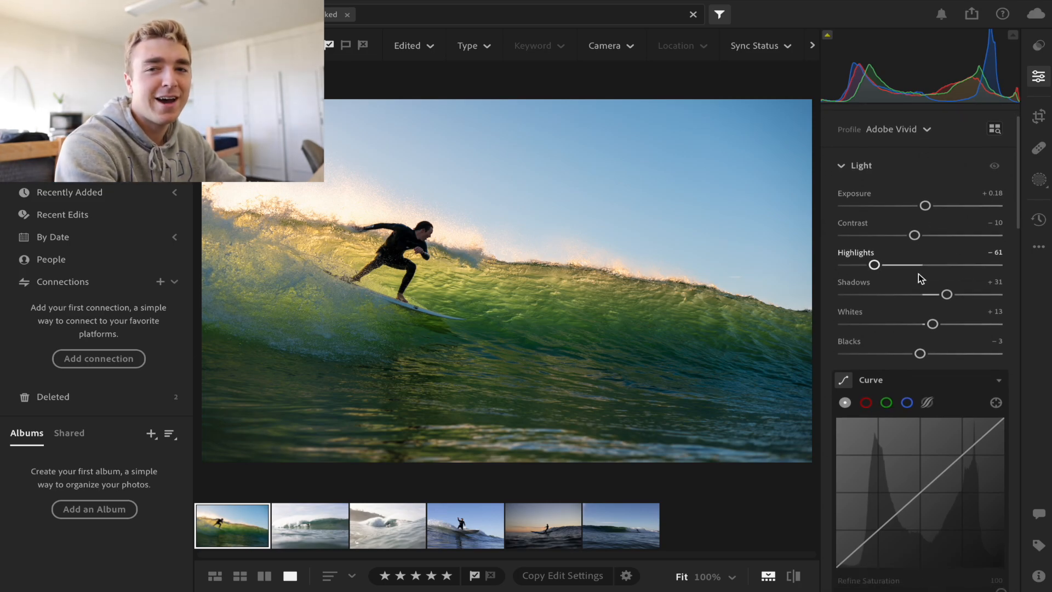
click(401, 247)
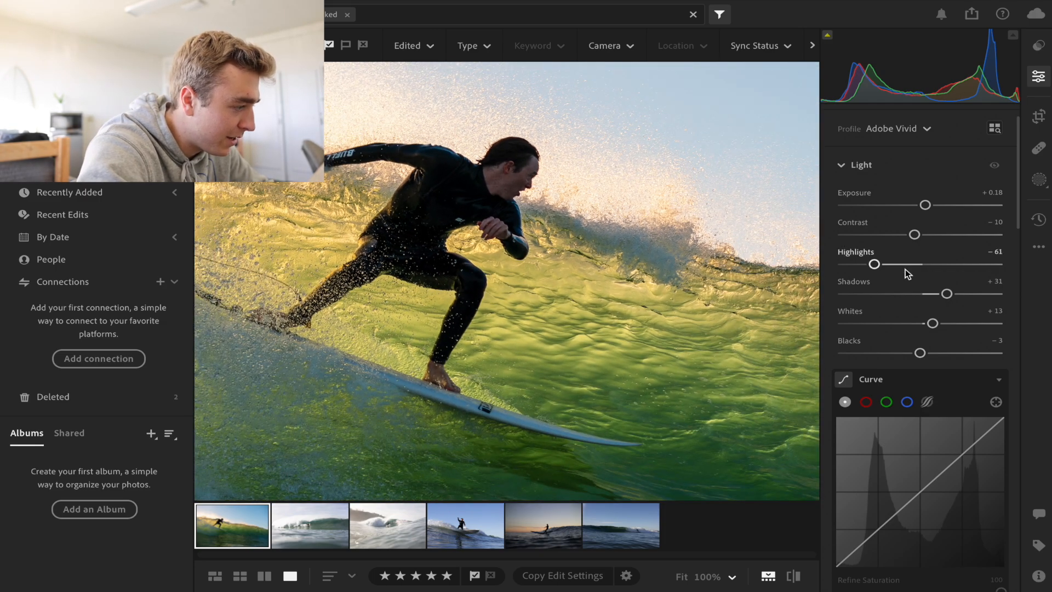
drag(948, 294, 958, 294)
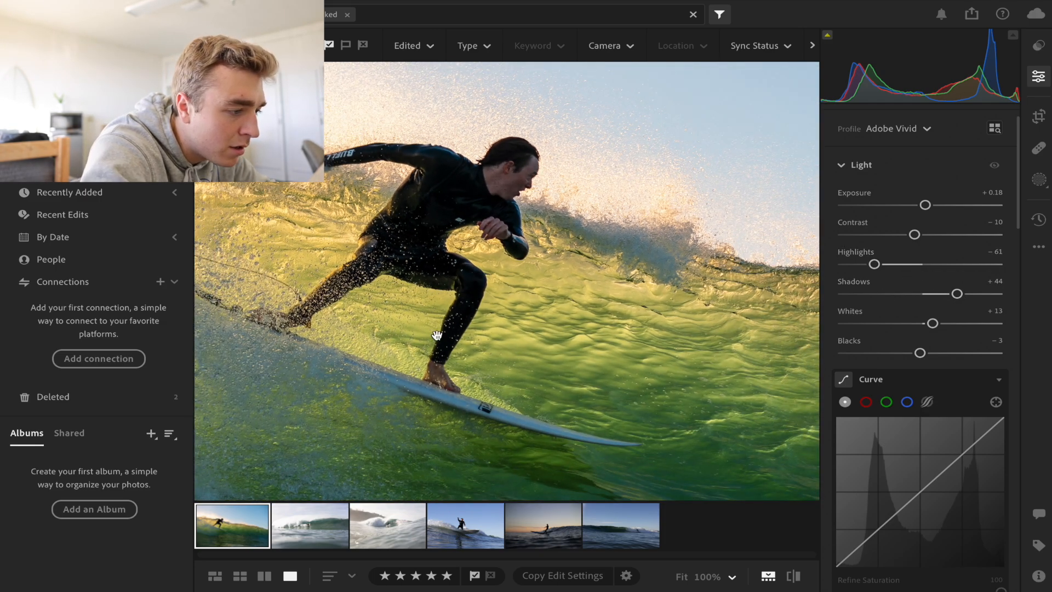
click(420, 338)
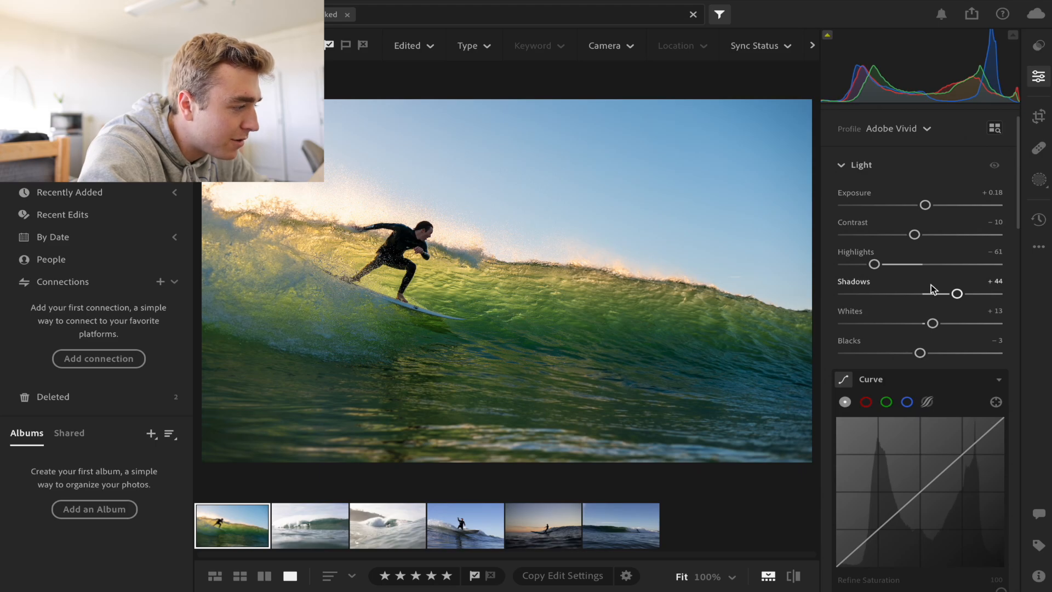
Step: Set the photo's Exposure to +0.38 and its Contrast to +6
drag(926, 206, 929, 207)
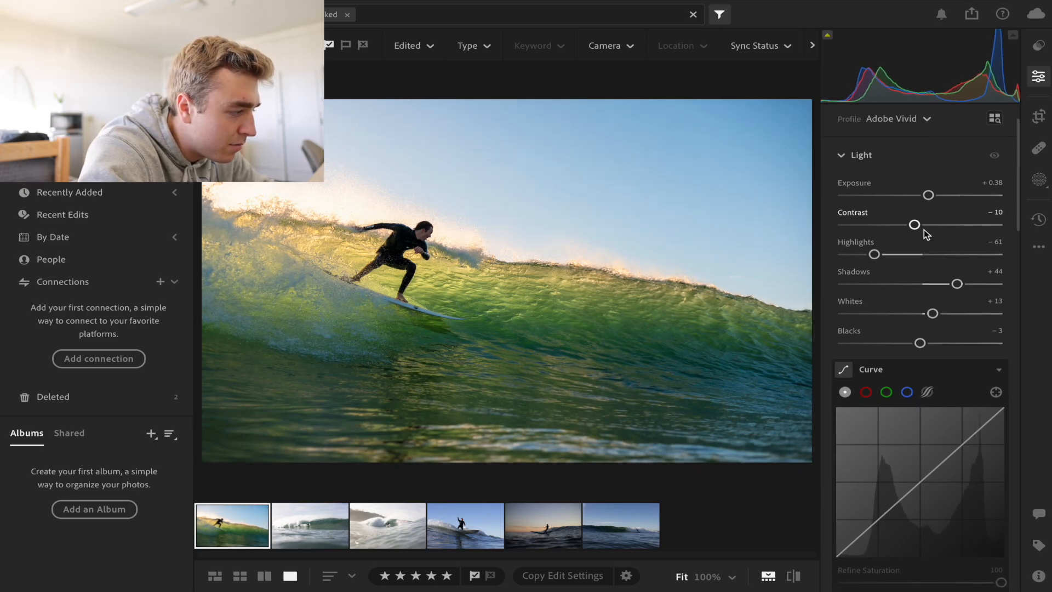
scroll(923, 229, down, 1)
drag(916, 198, 927, 199)
Step: Inspect the wave face up close and set the Blacks to +2
click(666, 309)
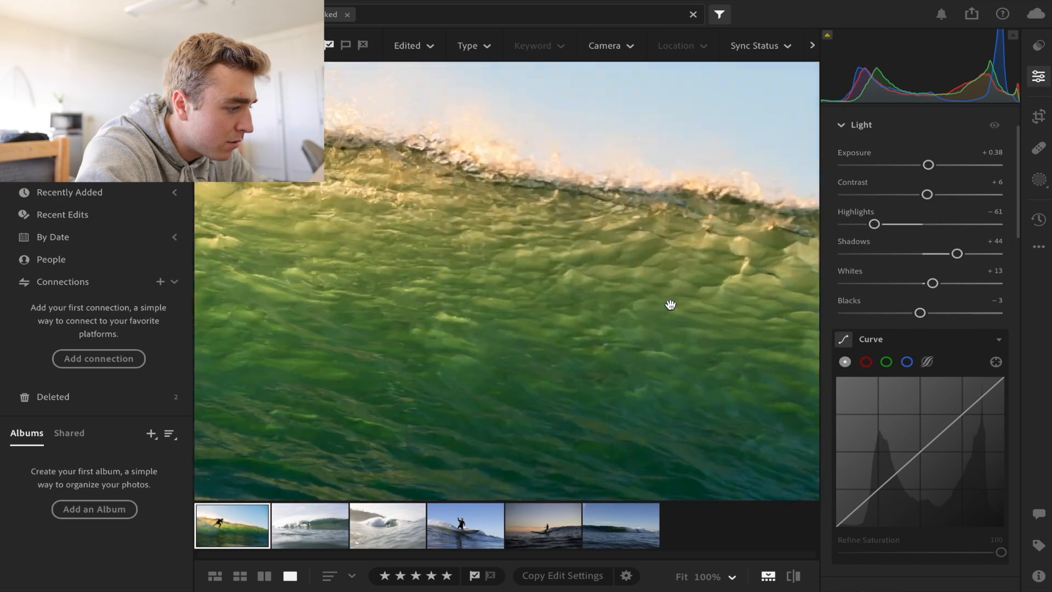
click(469, 281)
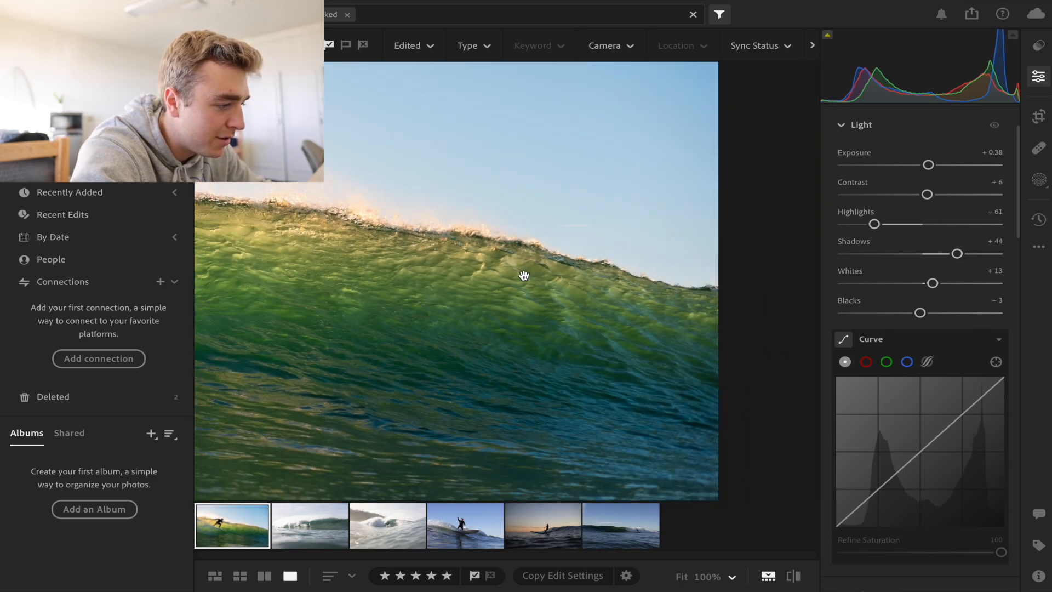
click(530, 331)
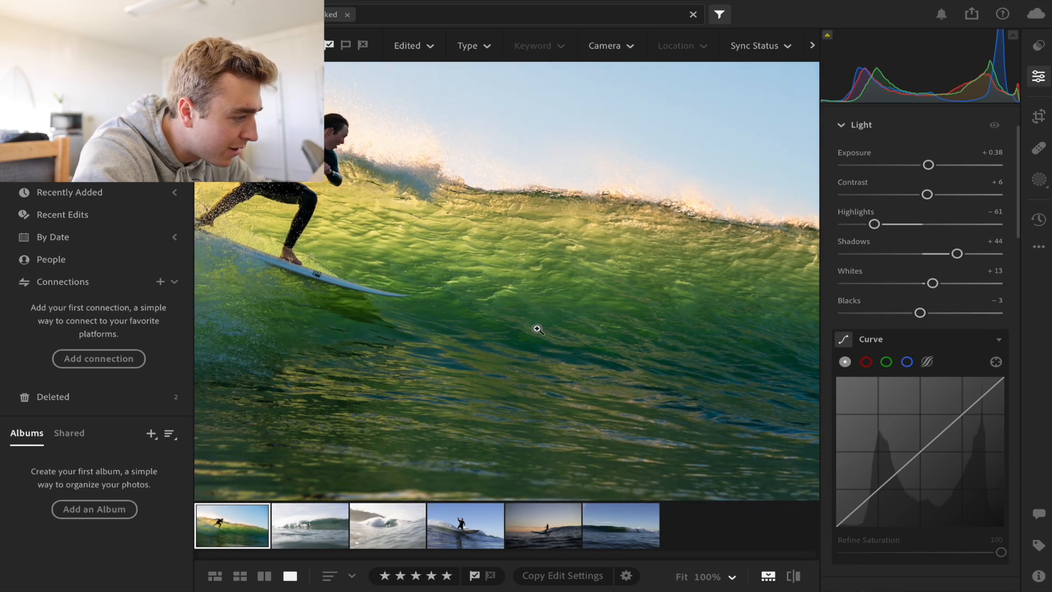
scroll(909, 307, down, 1)
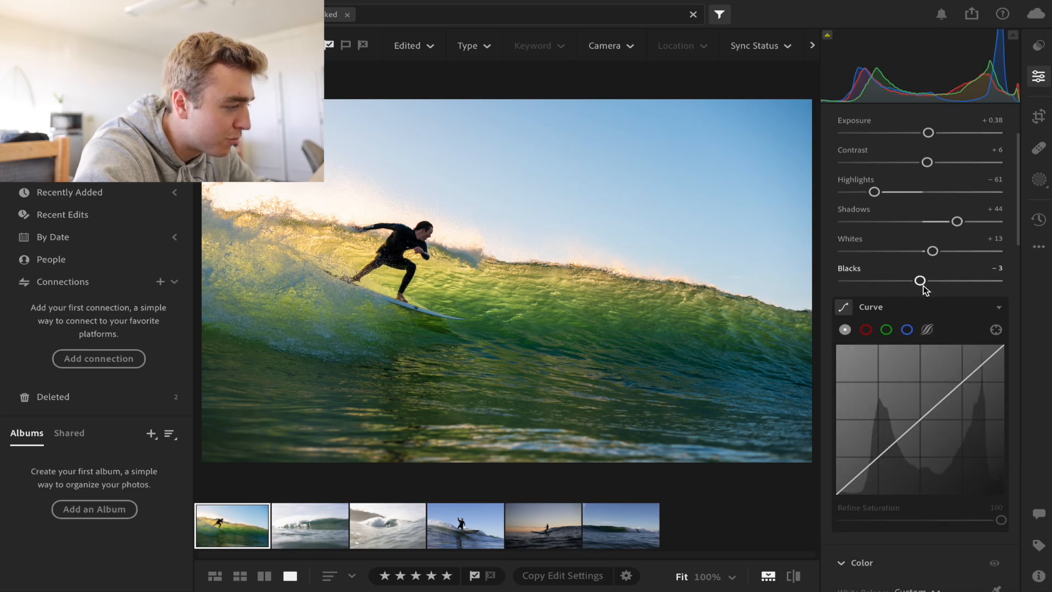
mouse_move(919, 281)
mouse_down()
mouse_move(944, 281)
mouse_move(924, 281)
mouse_up()
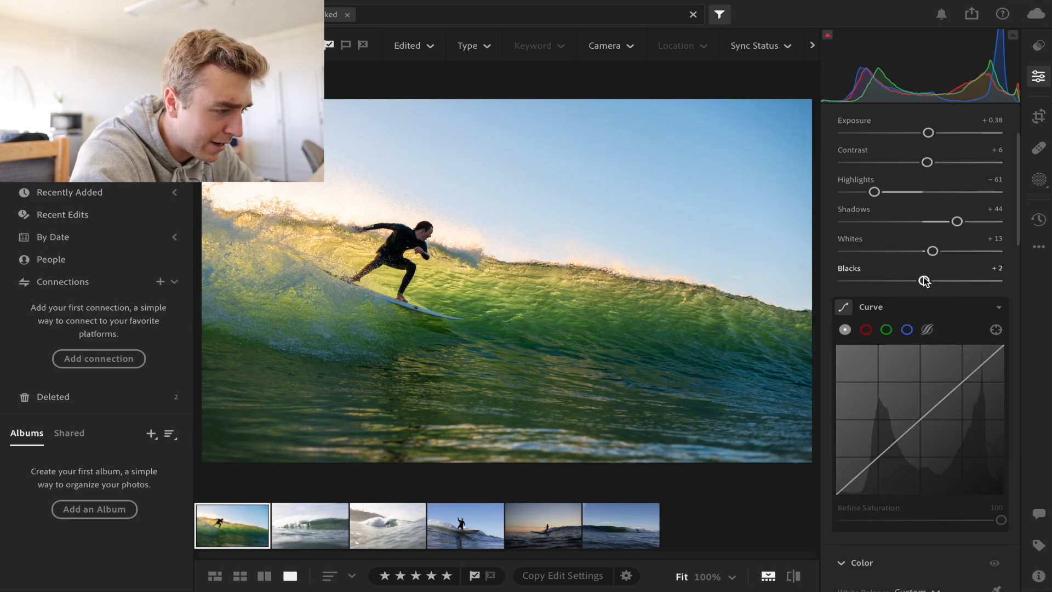
Step: Set Vibrance and Saturation to +6 each and warm the white balance Temp to 5,859, checking the wave up close
scroll(924, 281, down, 6)
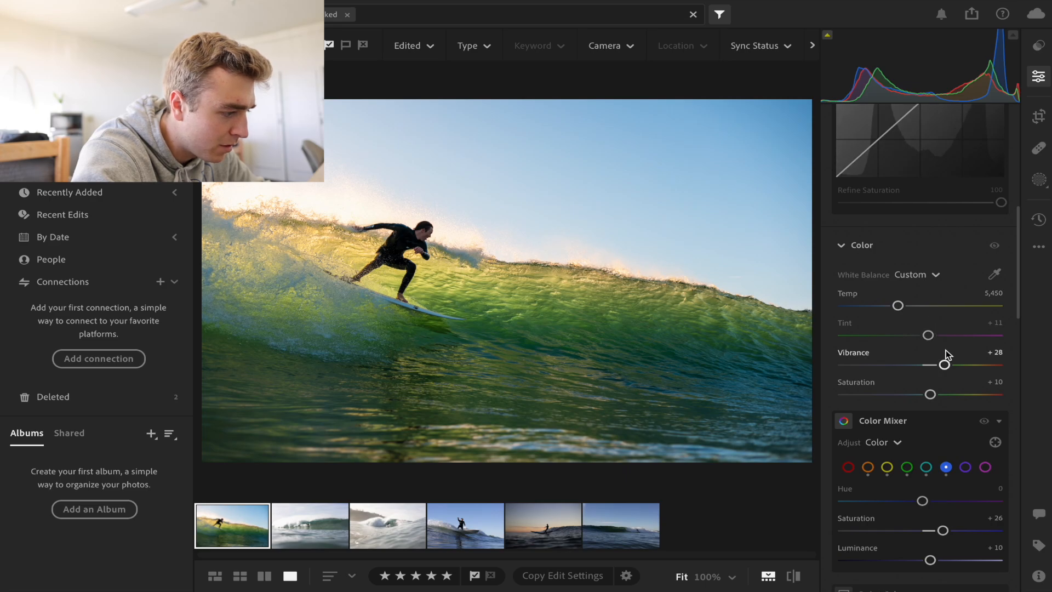
drag(938, 363, 930, 365)
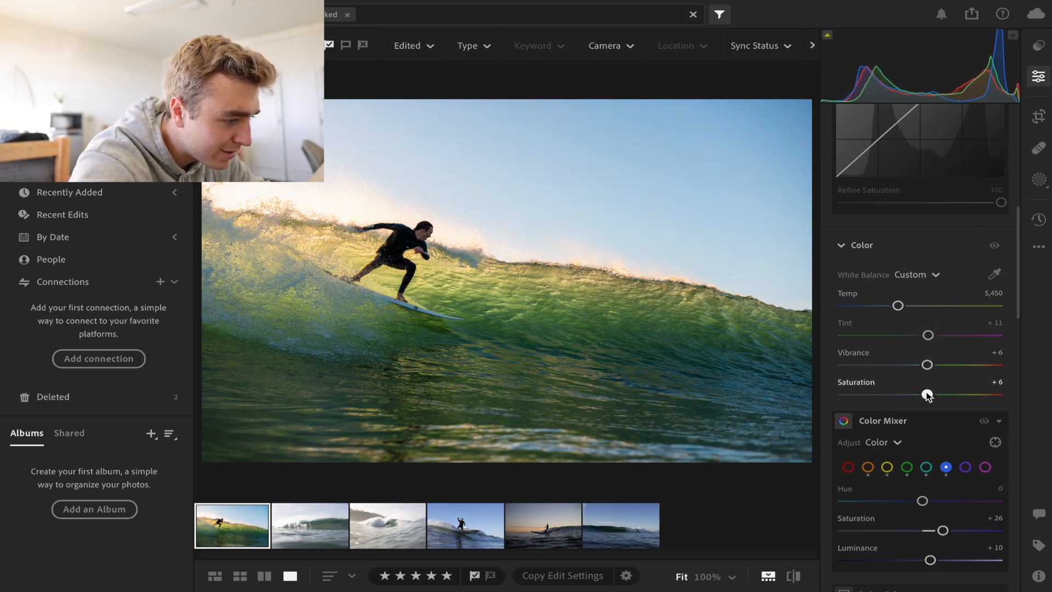
mouse_move(897, 305)
mouse_down()
mouse_move(879, 304)
mouse_move(907, 308)
mouse_move(856, 305)
mouse_move(948, 310)
mouse_move(896, 311)
mouse_move(906, 310)
mouse_up()
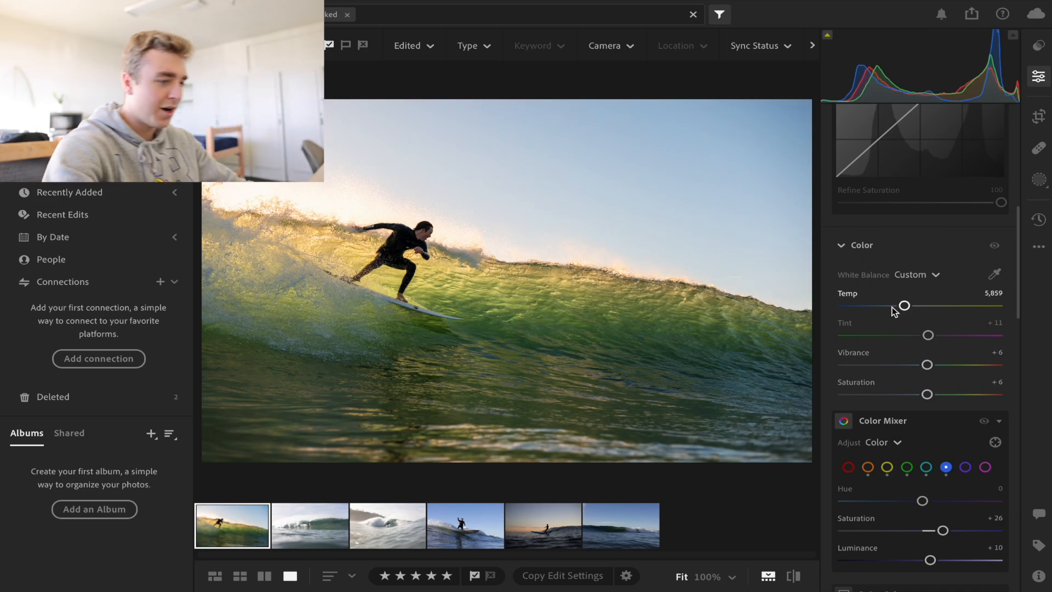
click(699, 314)
drag(699, 278, 701, 316)
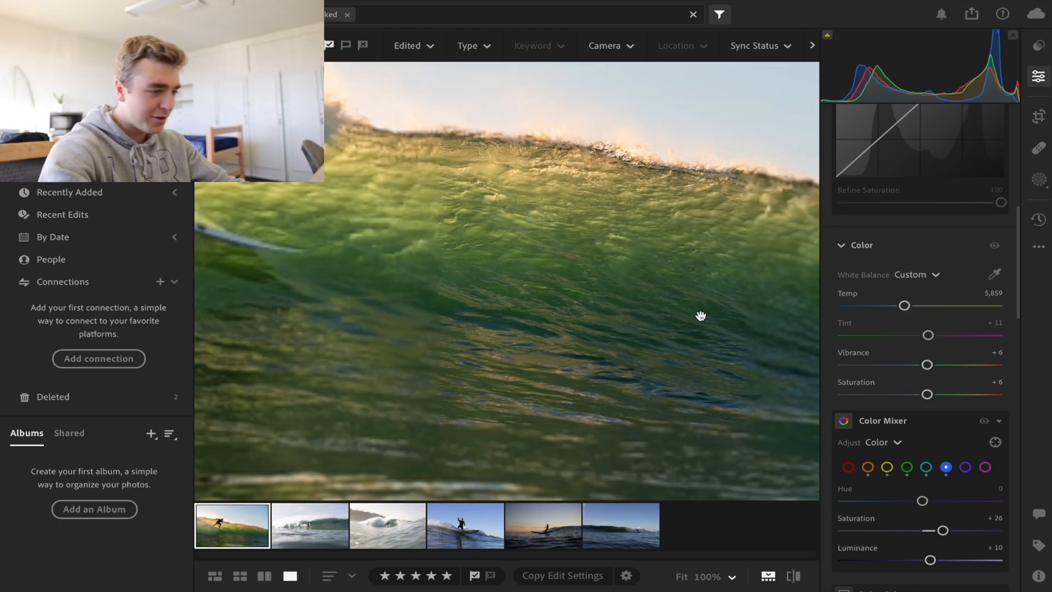
click(645, 308)
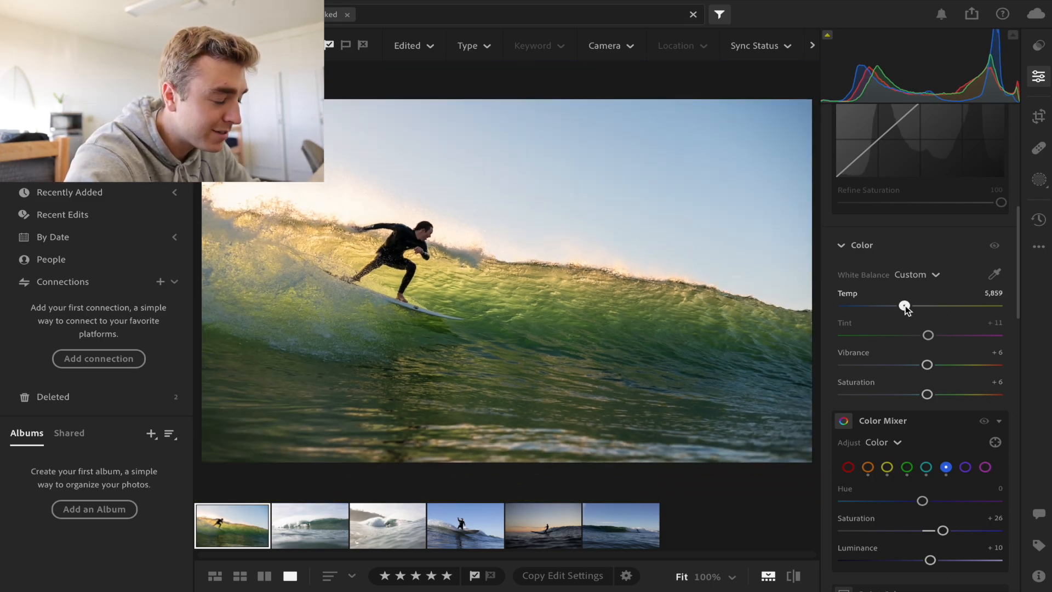
Step: Warm the white balance Temp to 6,134 and compare the edited photo with the original several times
mouse_move(904, 305)
mouse_down()
mouse_move(943, 304)
mouse_move(909, 306)
mouse_up()
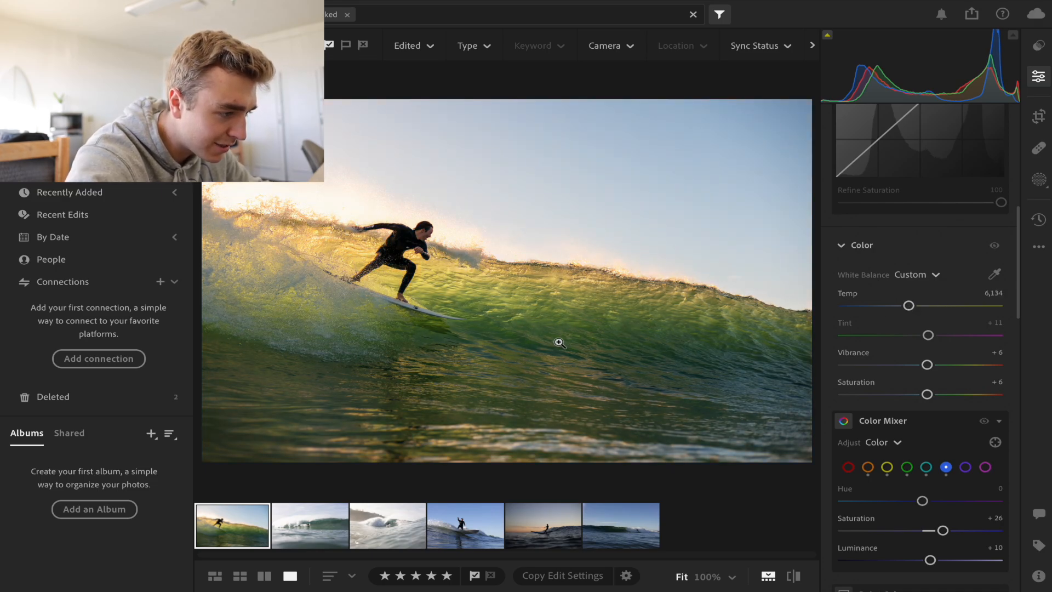
click(793, 575)
click(793, 575)
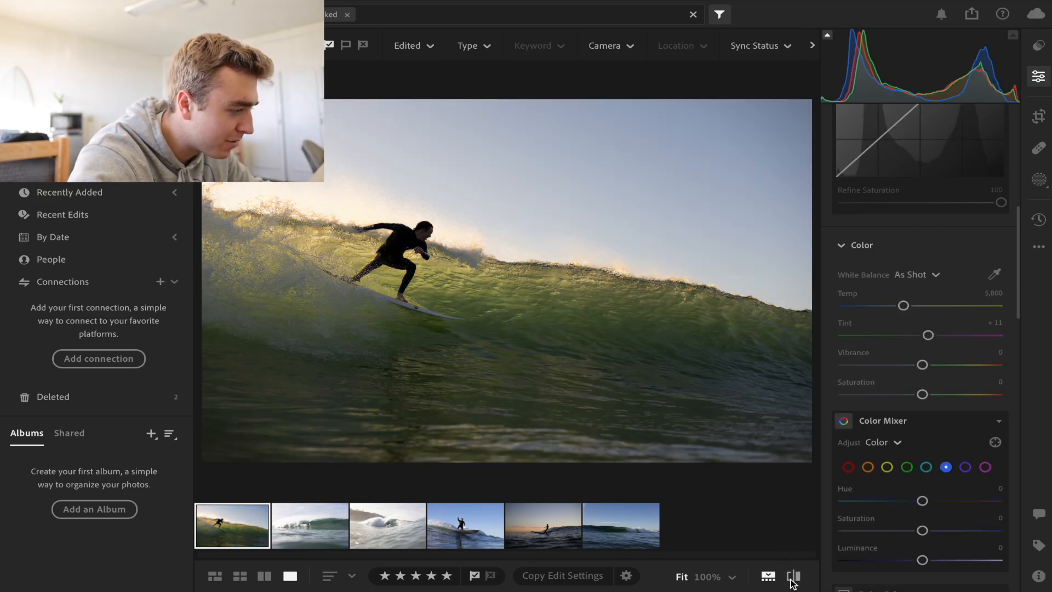
click(792, 576)
click(793, 575)
click(792, 576)
click(793, 576)
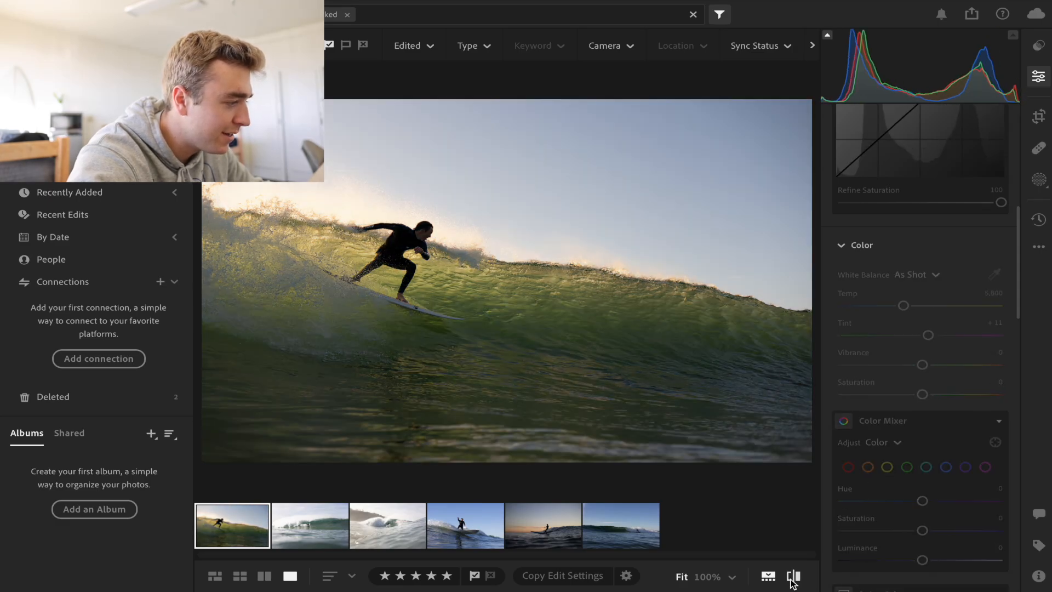
click(793, 576)
click(792, 576)
click(792, 576)
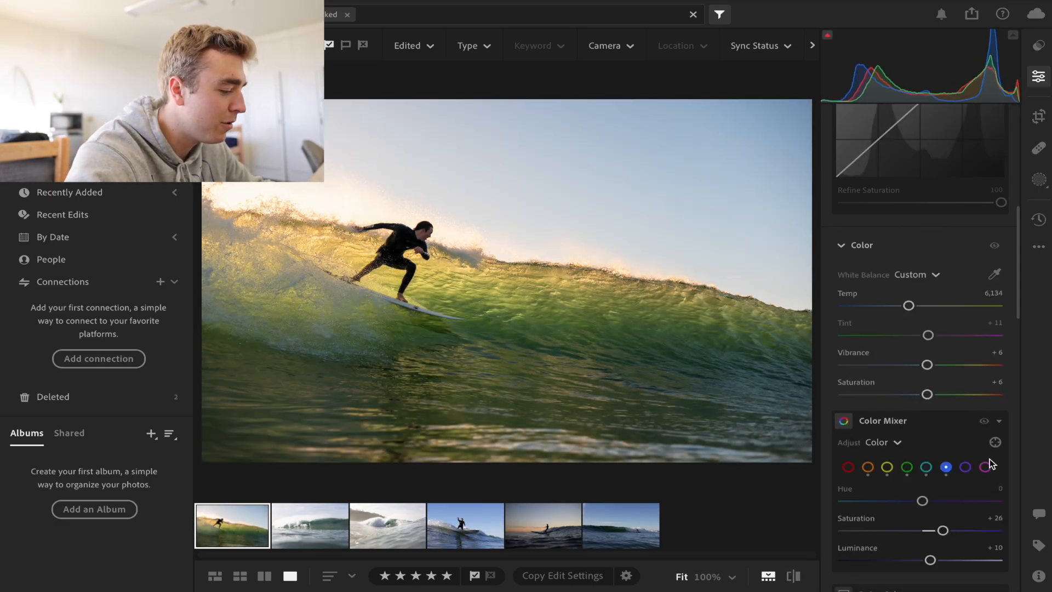
Step: In the Color Mixer, set the yellow Hue to +1 and Saturation to +29, and lower the green Luminance to +9
scroll(989, 454, down, 2)
click(887, 368)
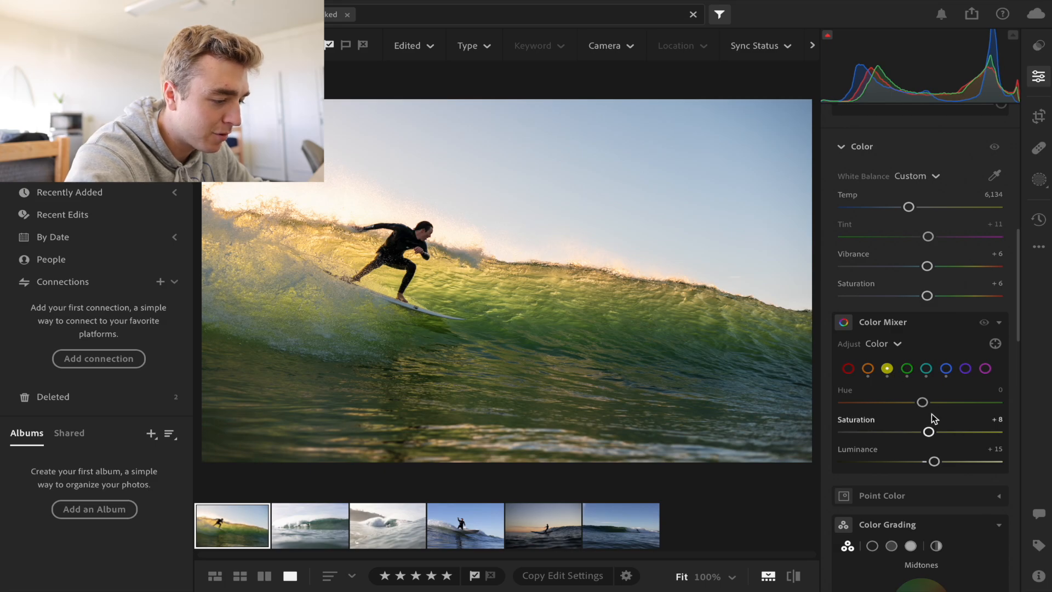
mouse_move(924, 404)
mouse_down()
mouse_move(886, 404)
mouse_move(964, 404)
mouse_move(930, 404)
mouse_move(923, 415)
mouse_move(930, 433)
mouse_move(950, 439)
mouse_move(937, 434)
mouse_move(953, 404)
mouse_move(928, 403)
mouse_move(943, 404)
mouse_move(929, 405)
mouse_move(929, 433)
mouse_move(913, 434)
mouse_move(938, 403)
mouse_up()
click(907, 368)
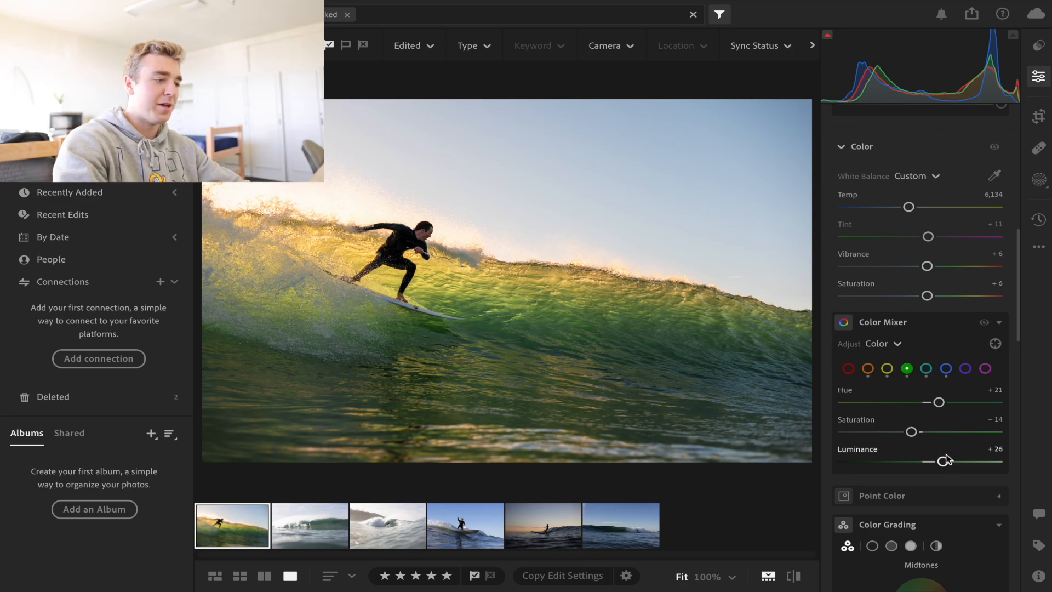
mouse_move(942, 461)
mouse_down()
mouse_move(914, 462)
mouse_move(968, 462)
mouse_move(938, 463)
mouse_up()
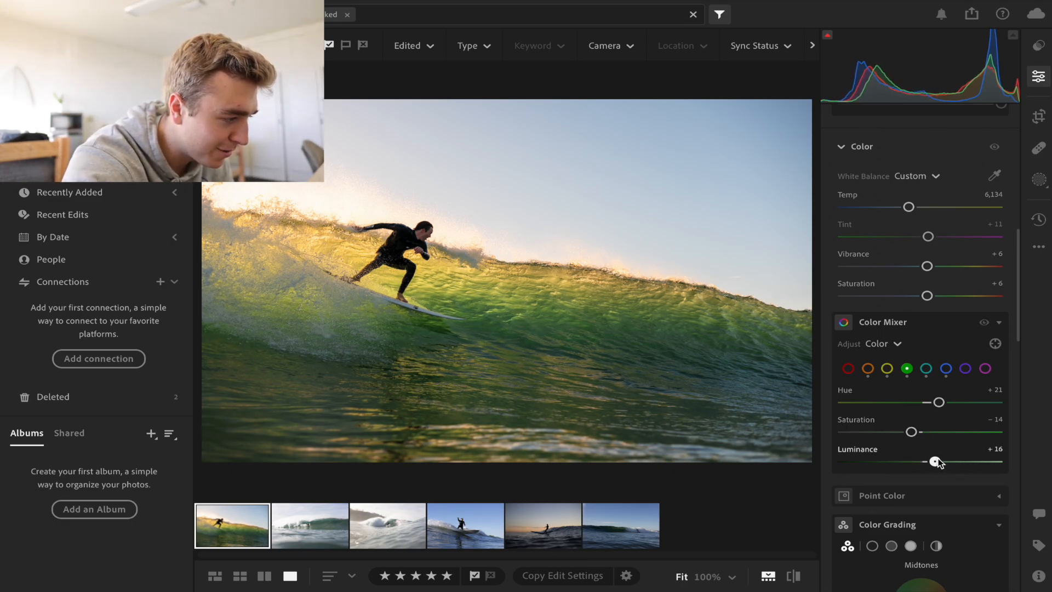
Step: Lower the photo's Exposure to +0.28
scroll(931, 462, down, 3)
scroll(932, 460, up, 10)
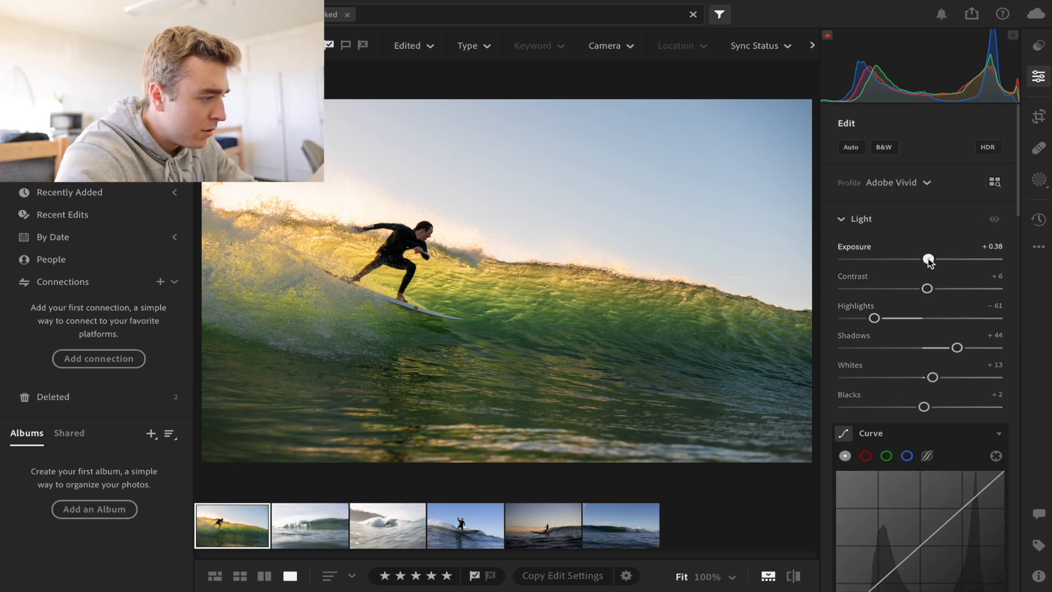
drag(928, 260, 926, 259)
Step: Look through the remaining edit settings and shift the white balance Tint to +4
scroll(919, 284, down, 20)
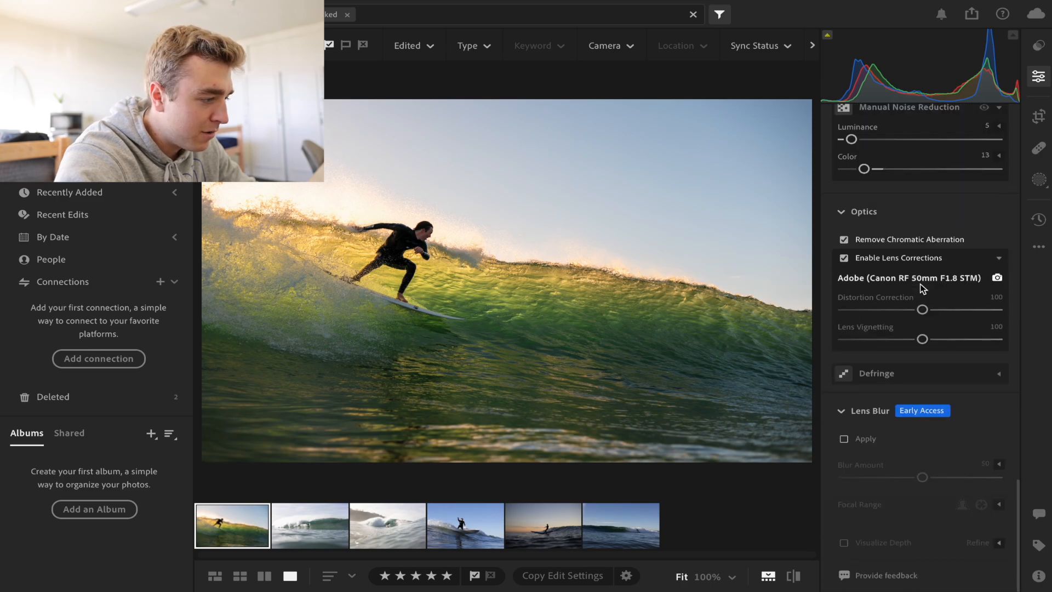
scroll(920, 284, up, 10)
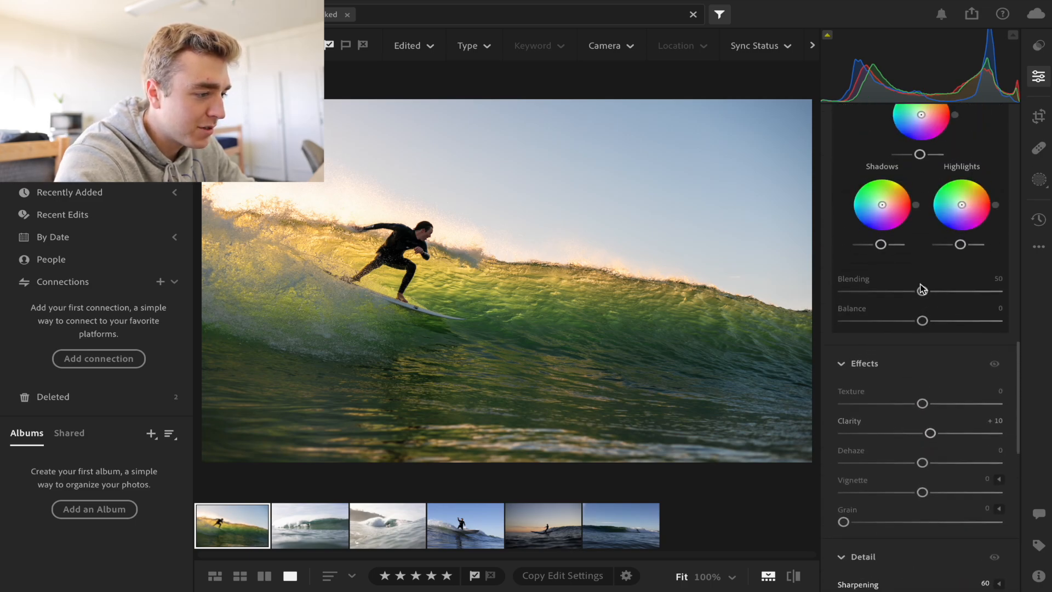
scroll(919, 283, up, 10)
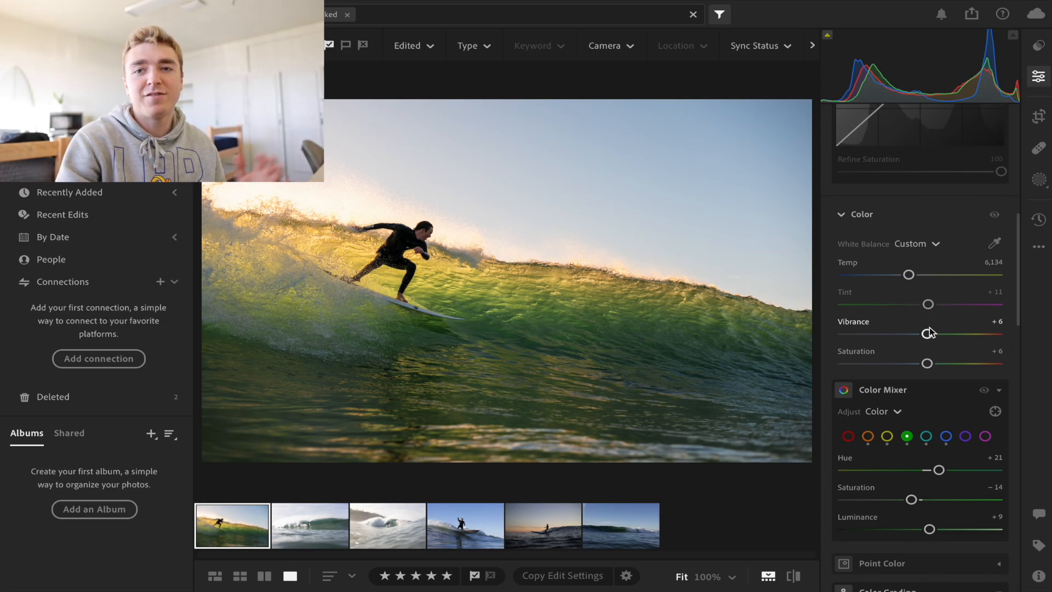
scroll(930, 334, up, 1)
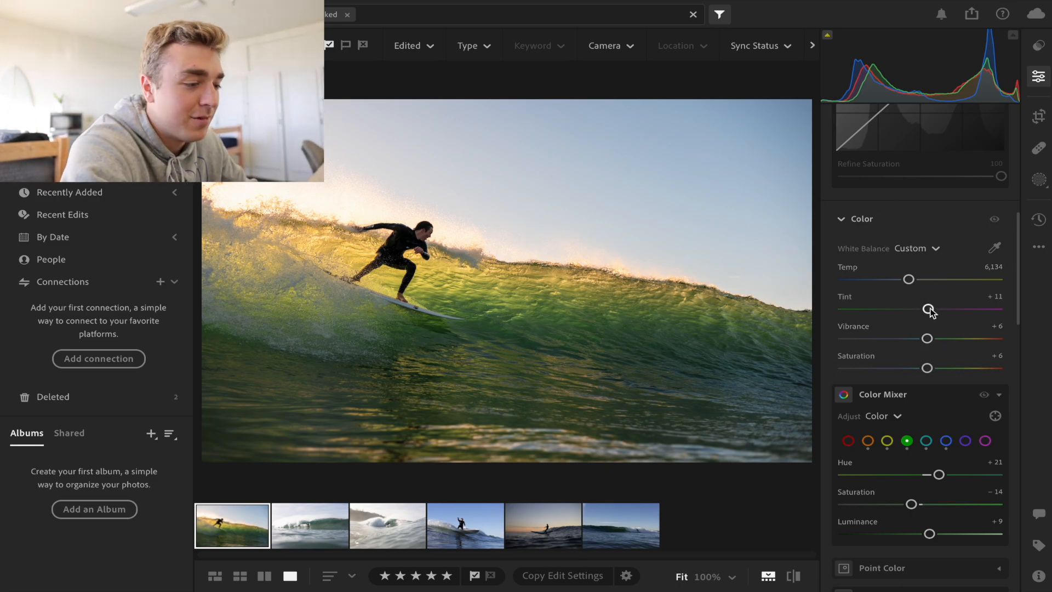
mouse_move(930, 310)
mouse_down()
mouse_move(916, 308)
mouse_move(925, 311)
mouse_up()
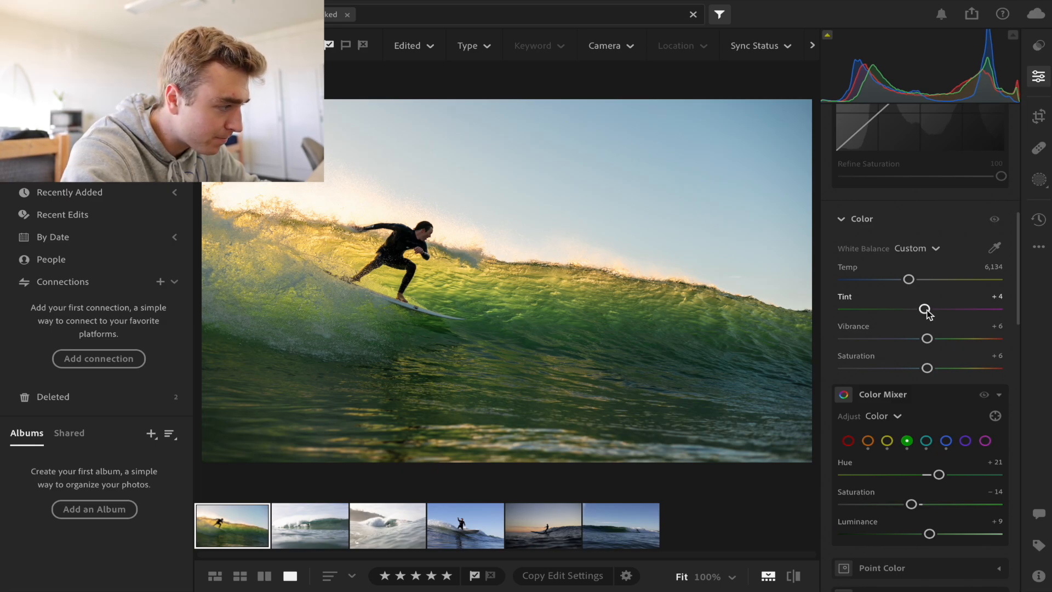
Step: Raise the Shadows to +58 and reduce the Vibrance to +2
scroll(925, 311, up, 10)
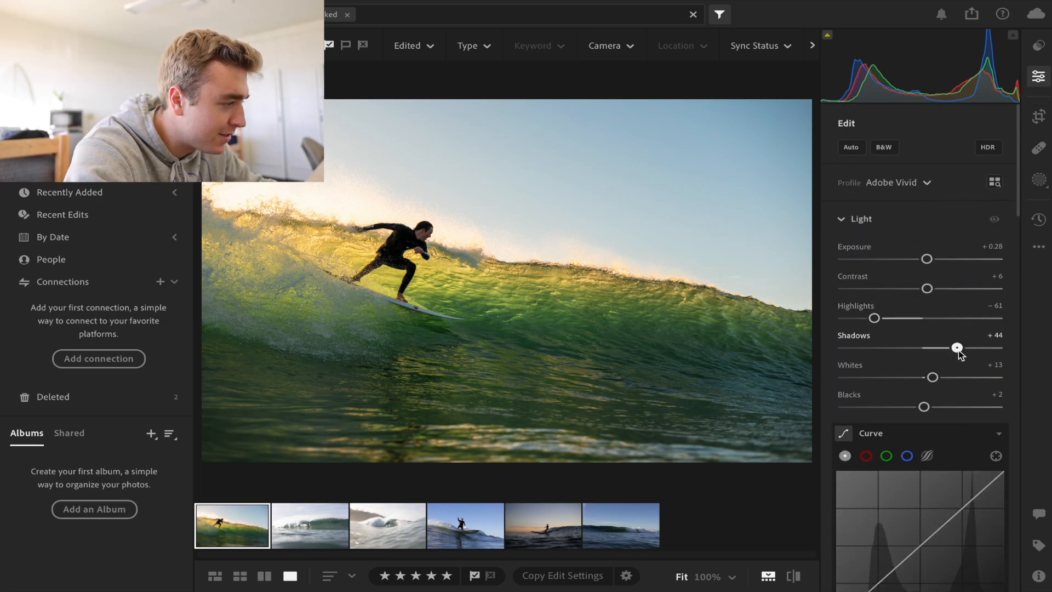
drag(959, 350, 969, 351)
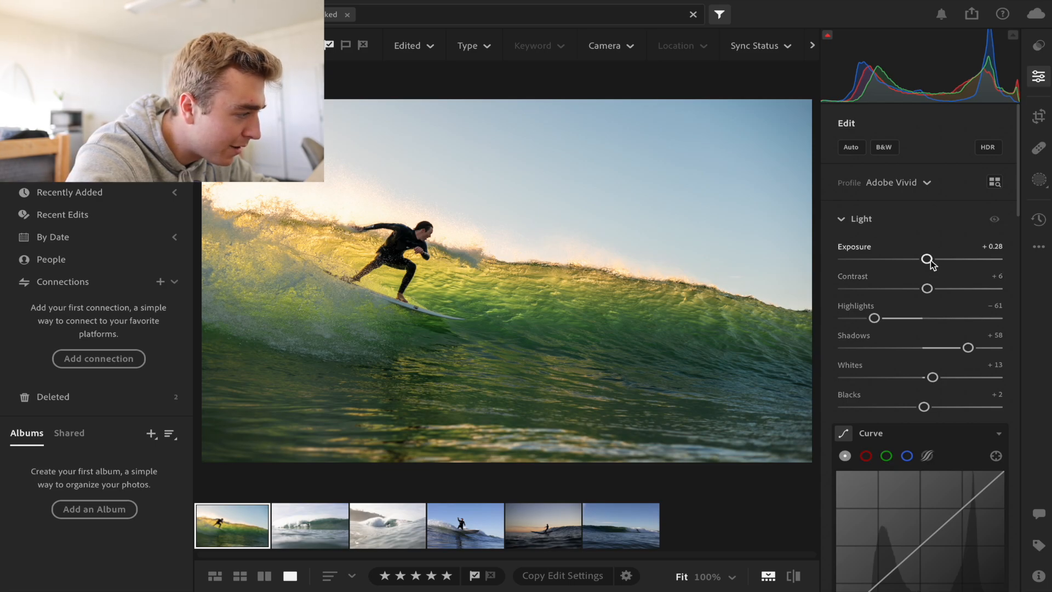
scroll(931, 262, down, 10)
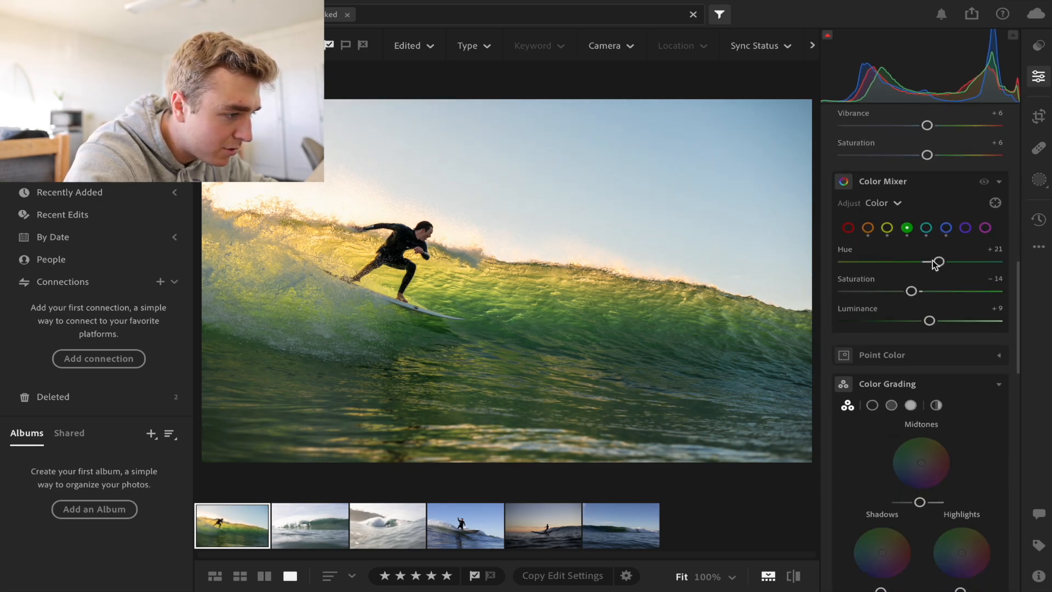
scroll(935, 263, up, 2)
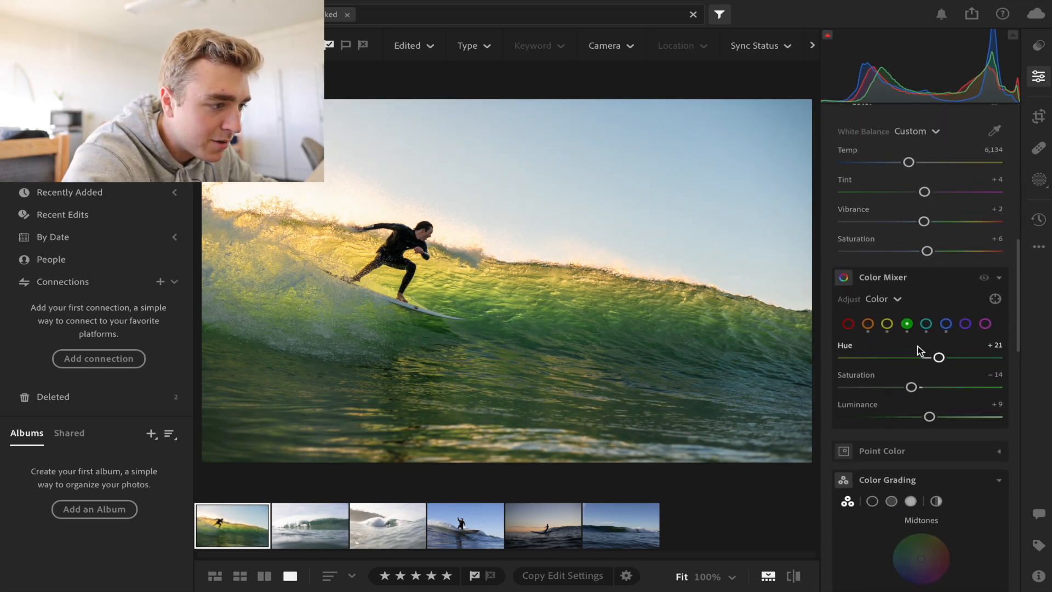
Step: Refine the greens in the Color Mixer with Hue +11, Saturation -15 and Luminance +6
scroll(931, 339, down, 1)
click(925, 305)
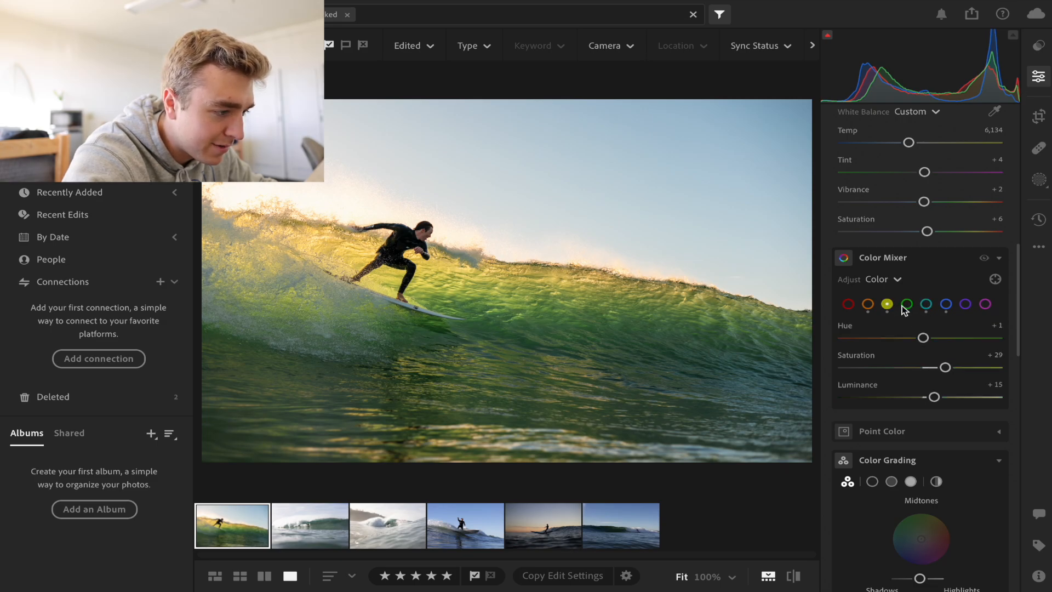
click(906, 305)
drag(935, 341, 931, 338)
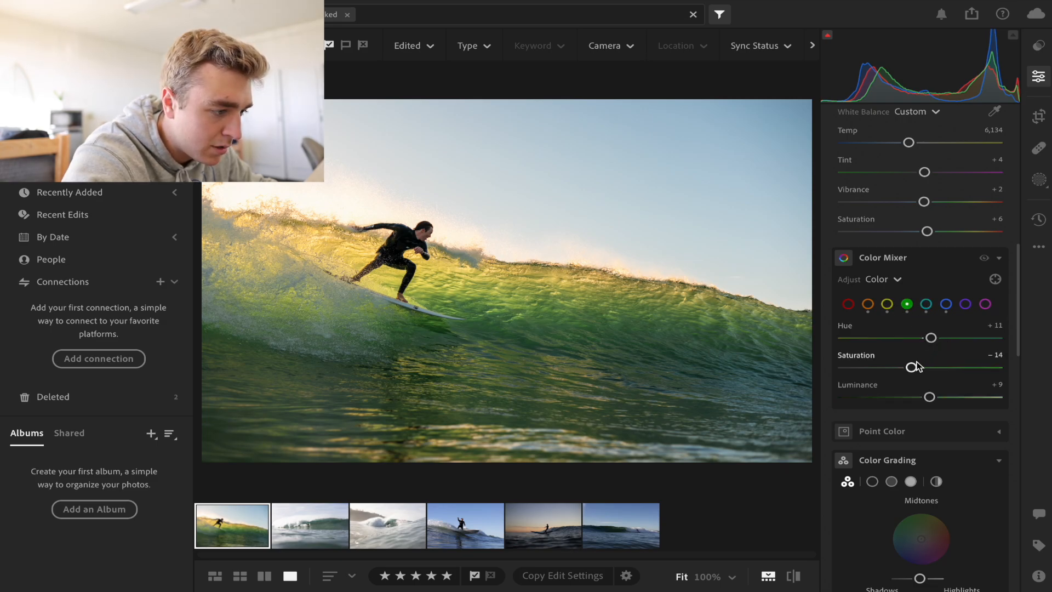
scroll(927, 392, down, 10)
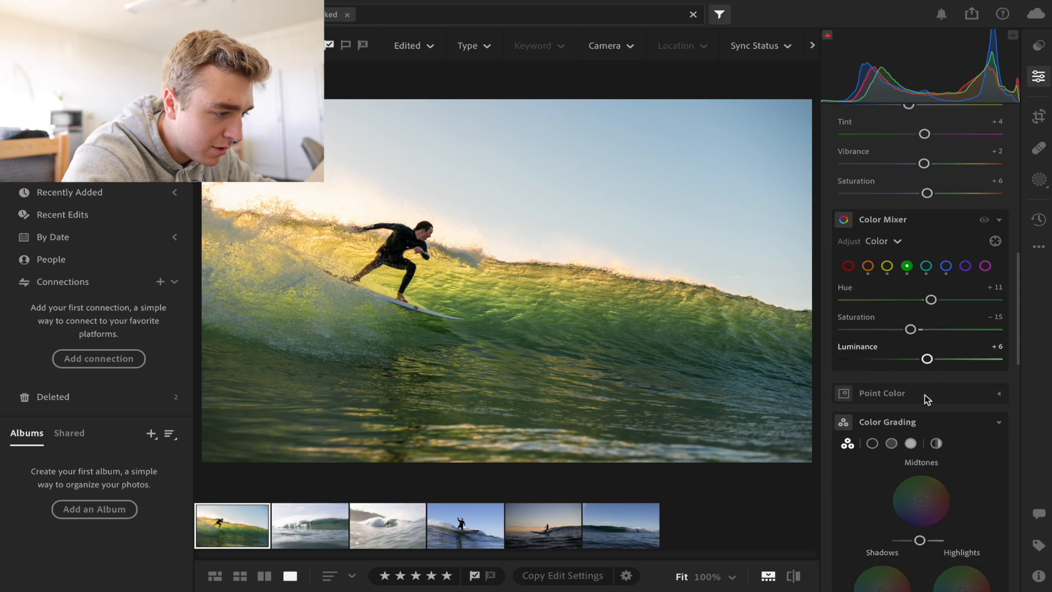
Step: Set manual noise reduction to Luminance 20 and Color 30 while checking the surfer up close
scroll(924, 380, down, 2)
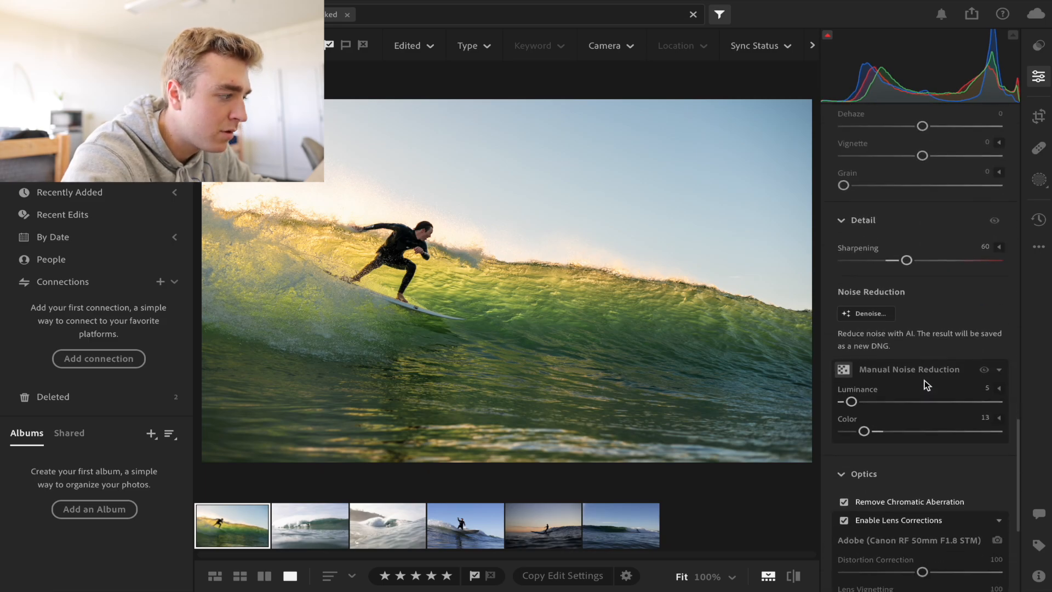
click(408, 225)
click(520, 262)
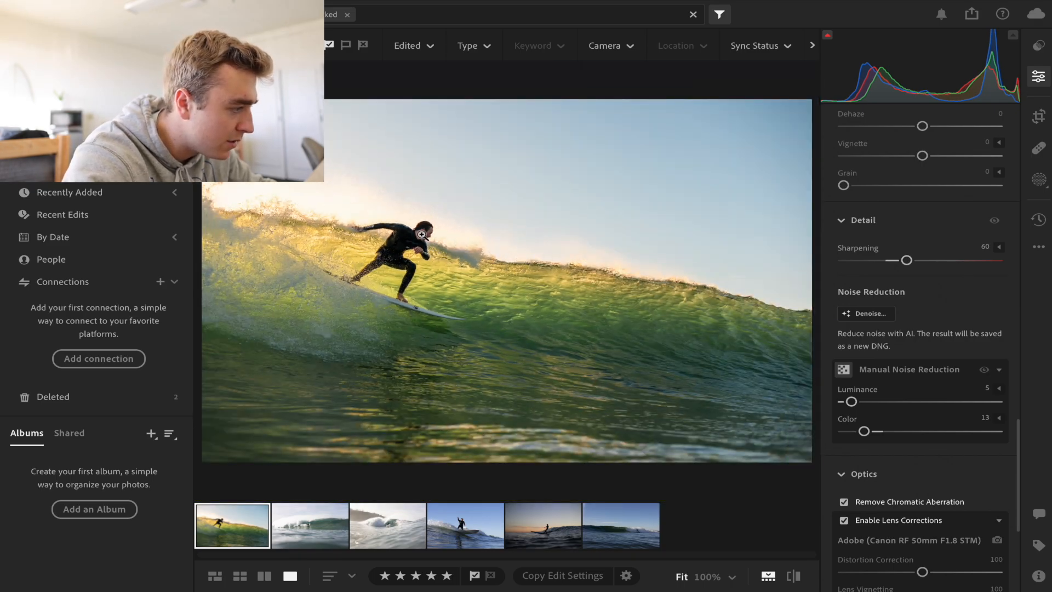
click(422, 235)
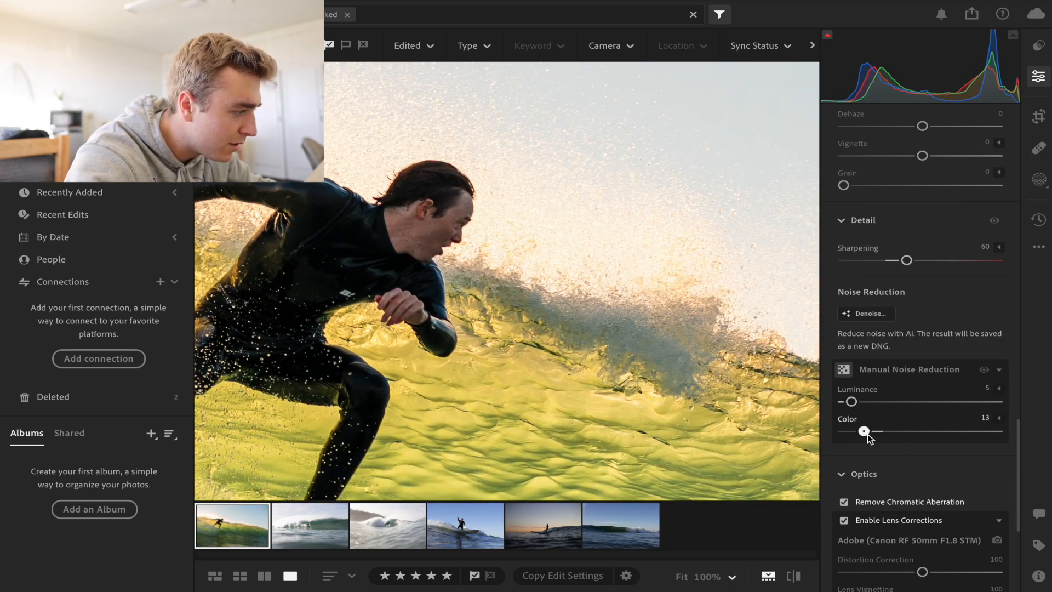
drag(867, 434, 892, 438)
drag(895, 437, 893, 436)
drag(853, 405, 869, 406)
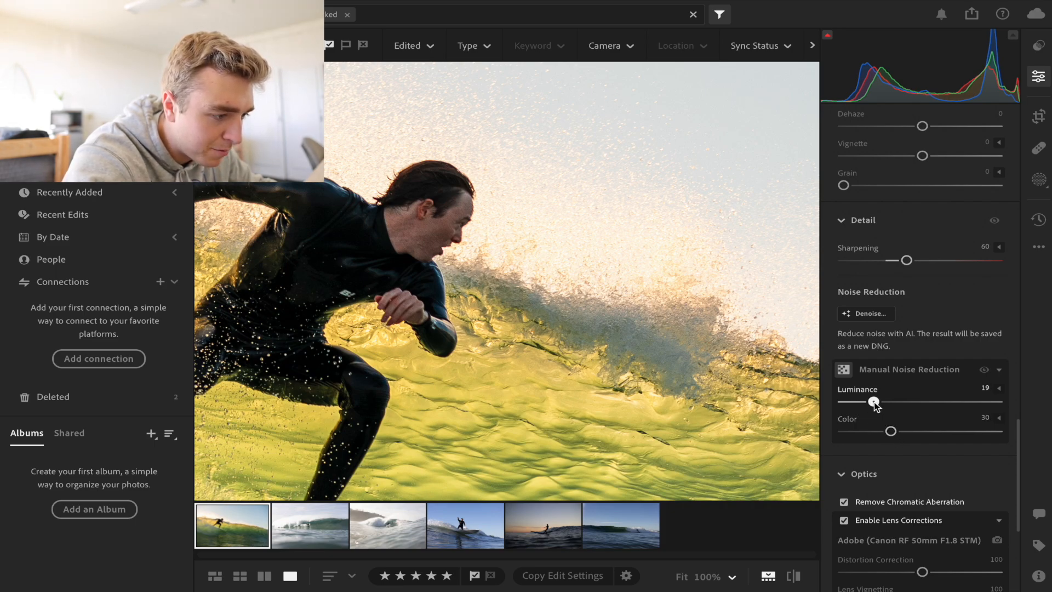
drag(873, 402, 875, 402)
click(621, 356)
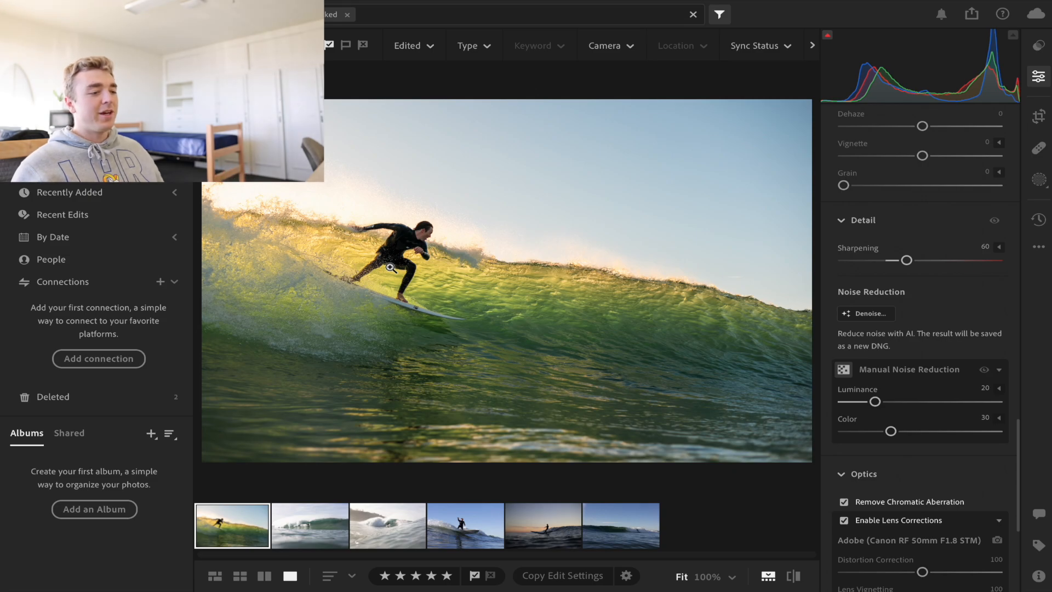
Step: Open the second photo, with the small surfer under the breaking wave, and crop it tighter around the surfer and wave
click(315, 527)
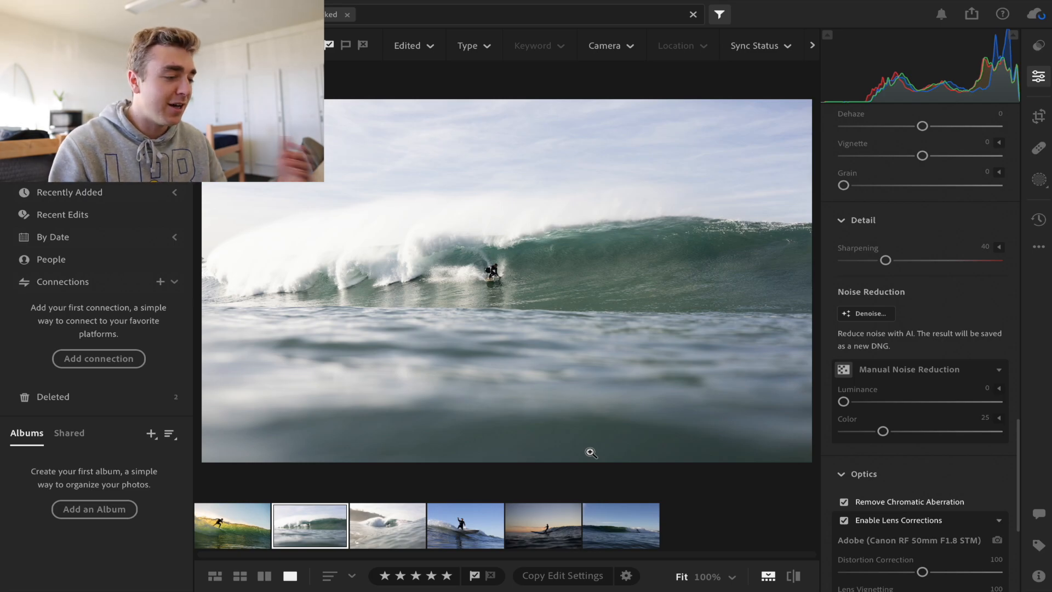
click(1038, 116)
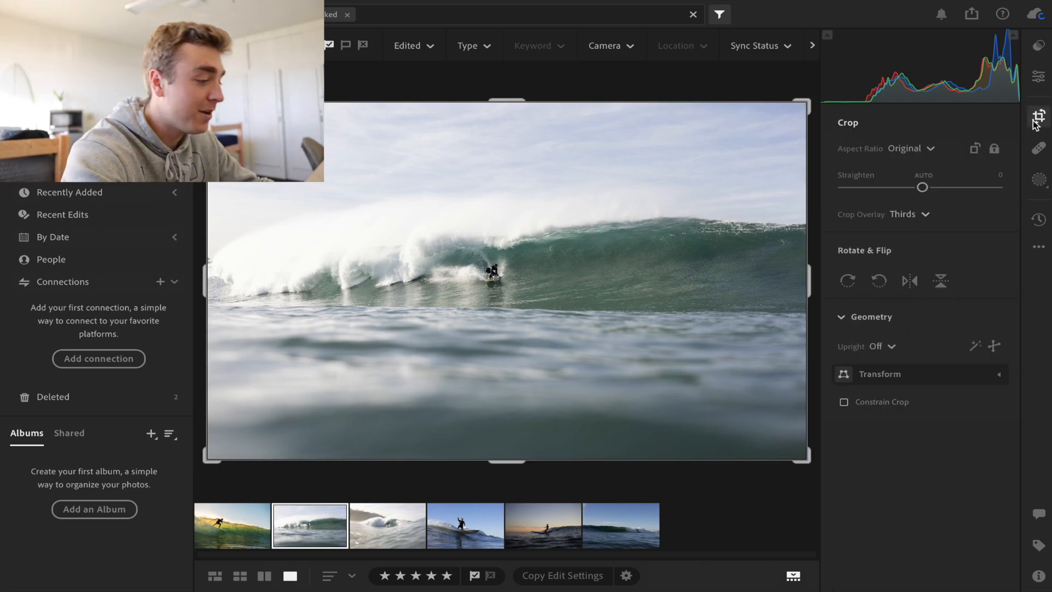
drag(506, 101, 508, 140)
drag(529, 188, 534, 237)
key(Return)
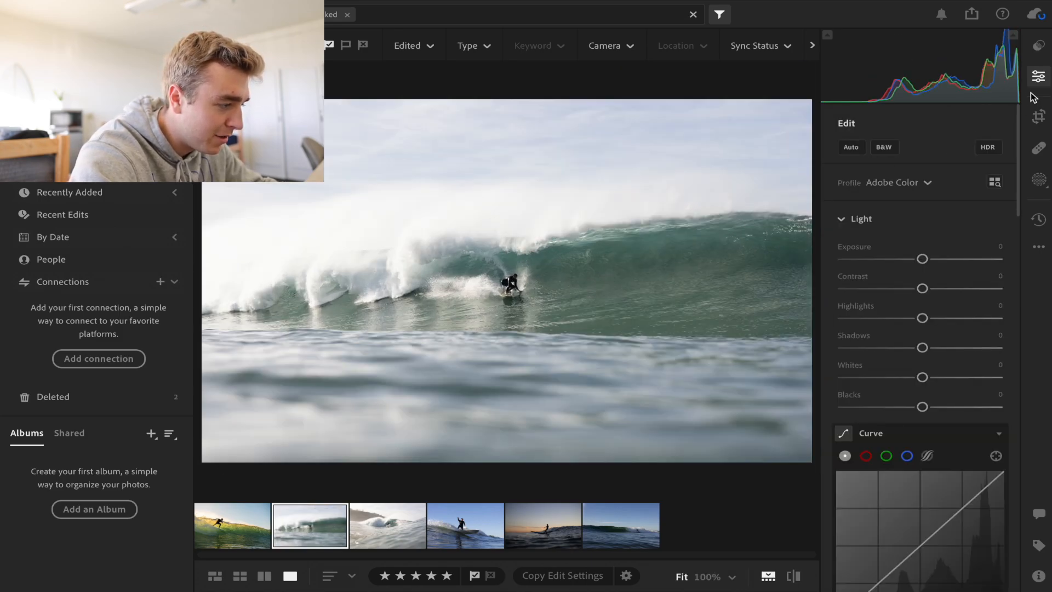
Step: Compare the OceanPhotography presets from Deep Tones to Vivid Blues on the wave photo and apply High Contrast
click(1039, 45)
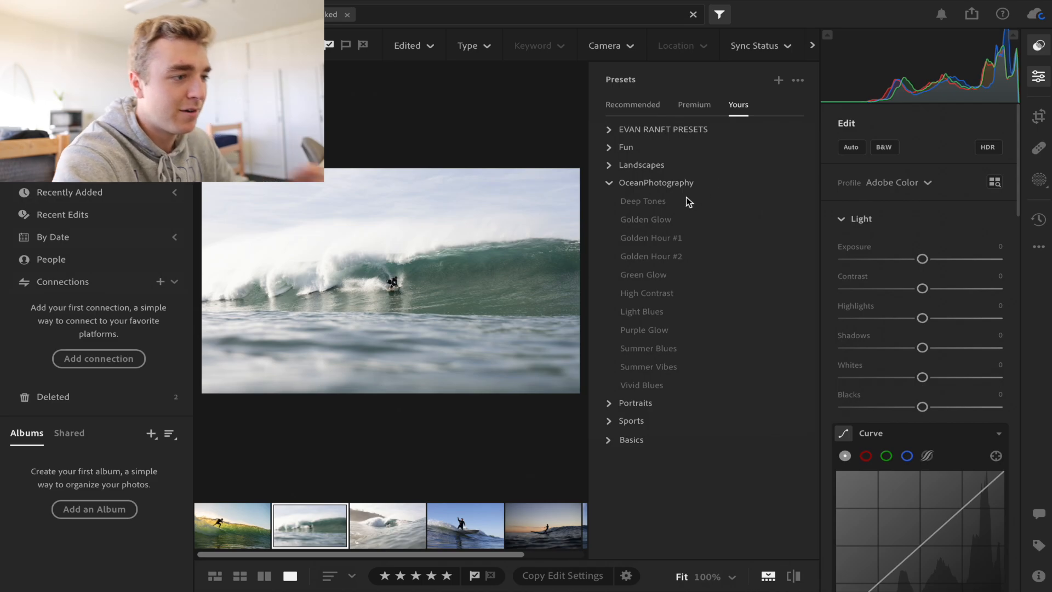
click(648, 202)
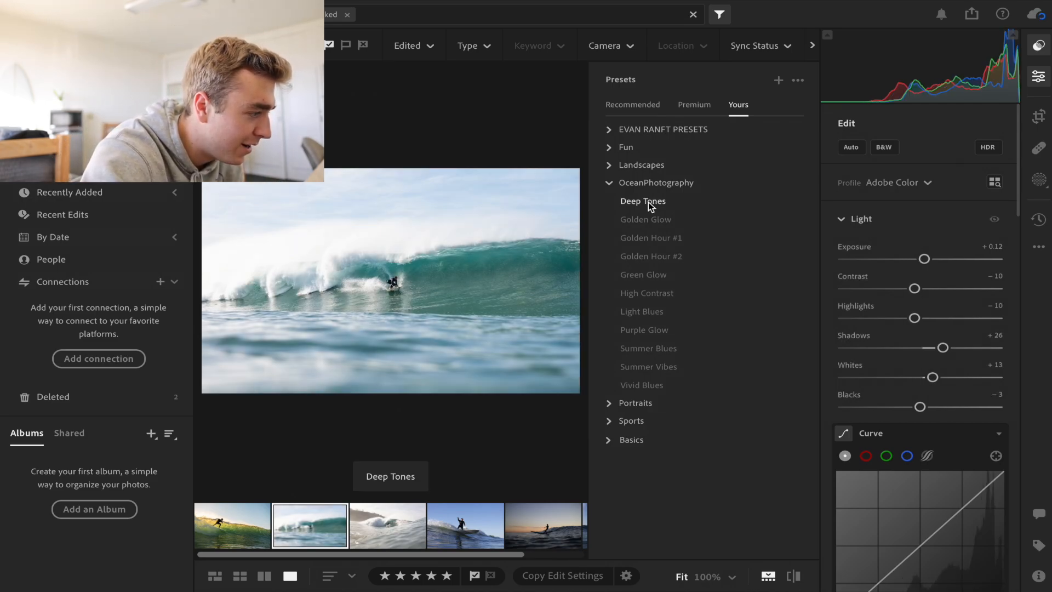
click(655, 221)
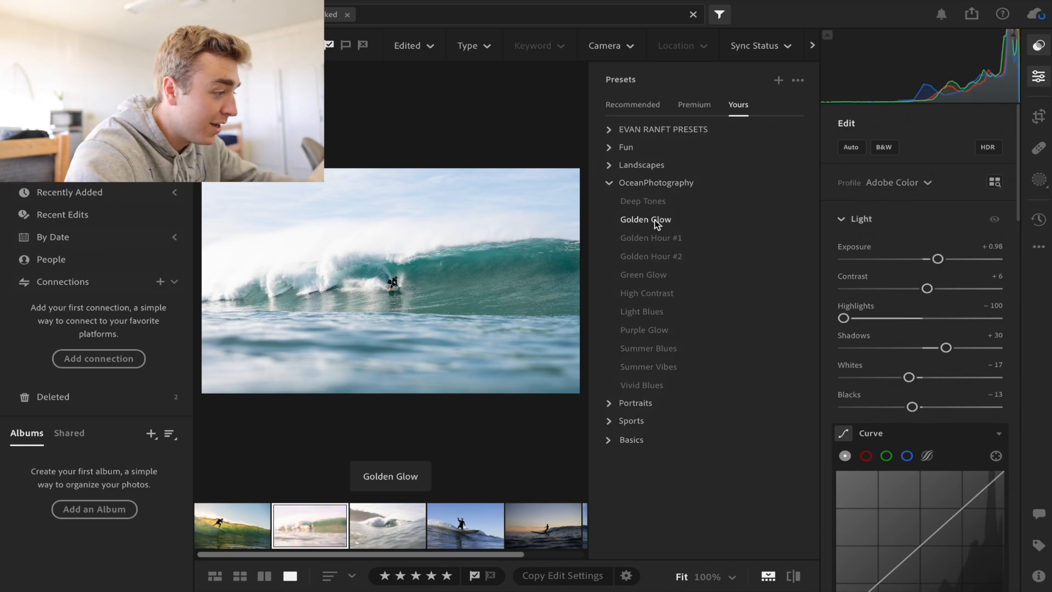
click(656, 238)
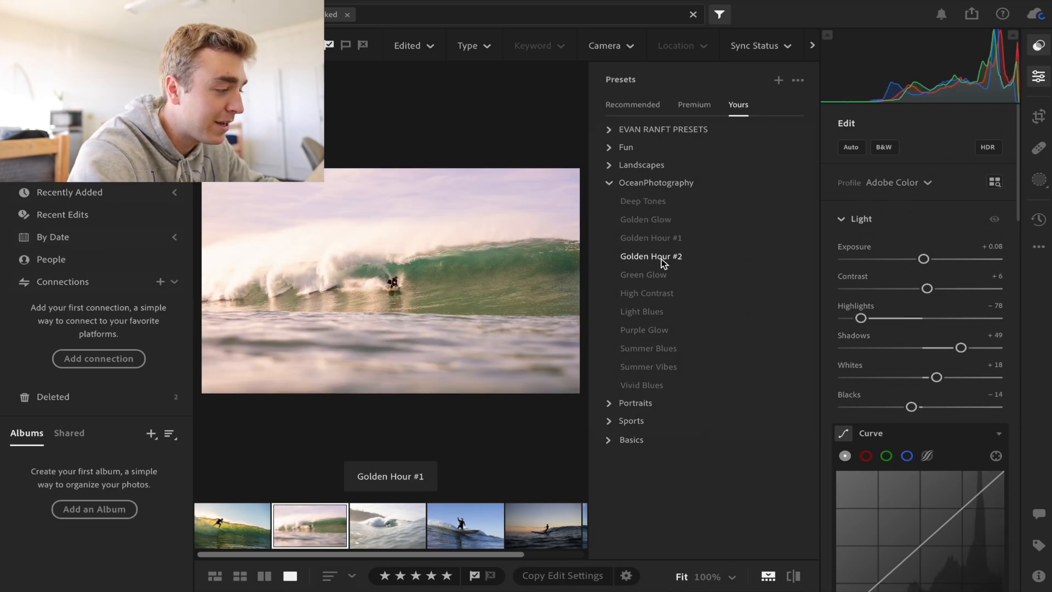
click(656, 257)
click(662, 274)
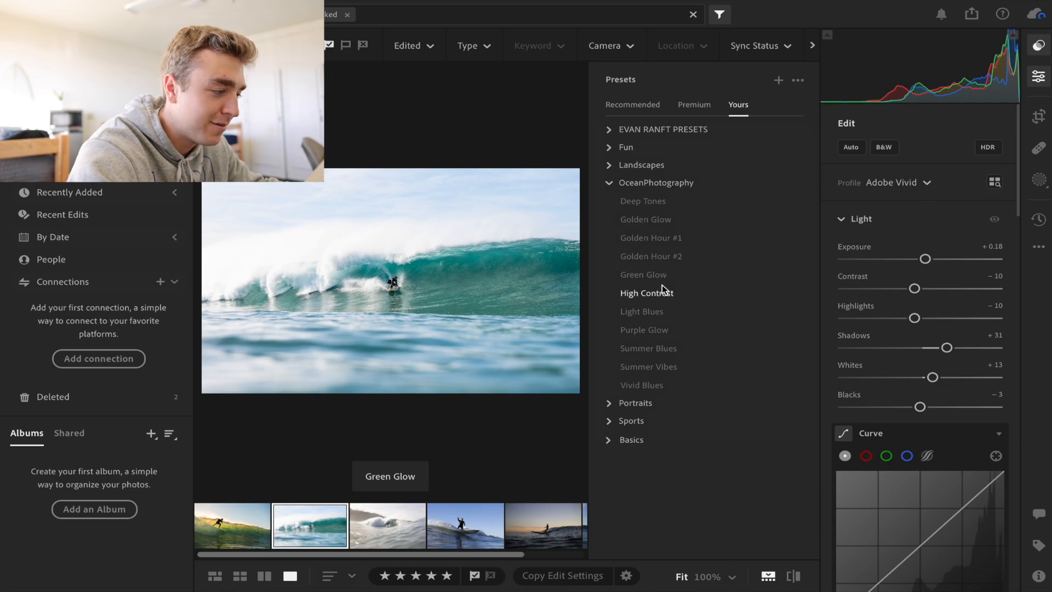
click(661, 285)
click(663, 279)
click(664, 293)
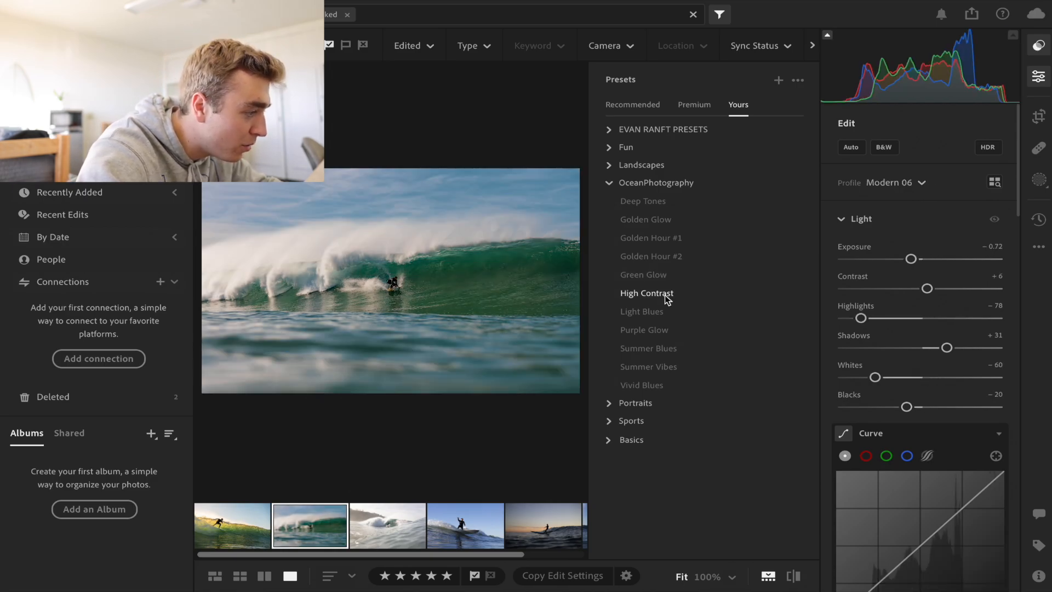
click(667, 310)
click(668, 329)
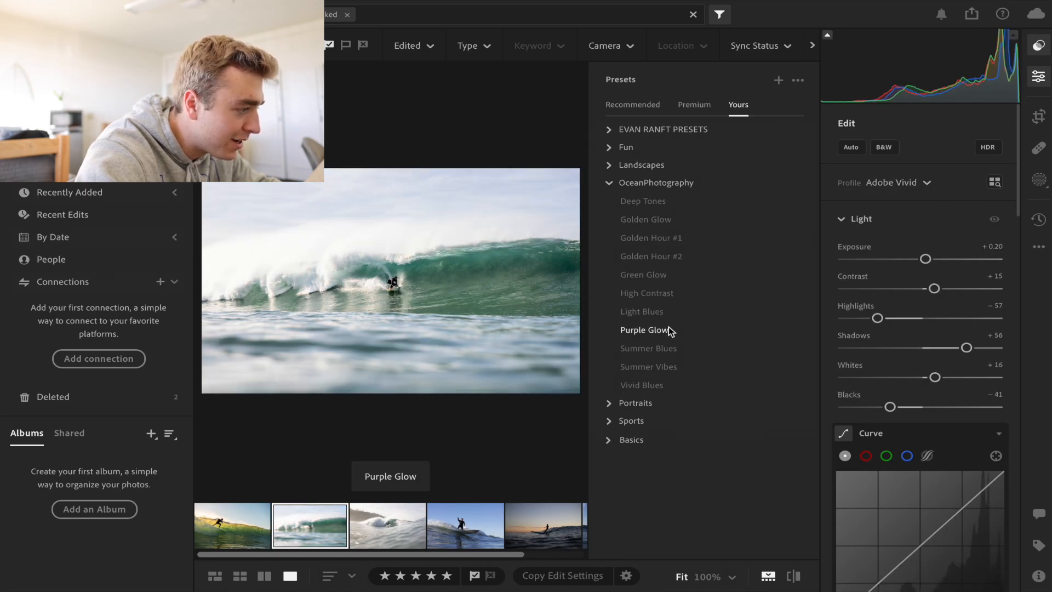
click(669, 345)
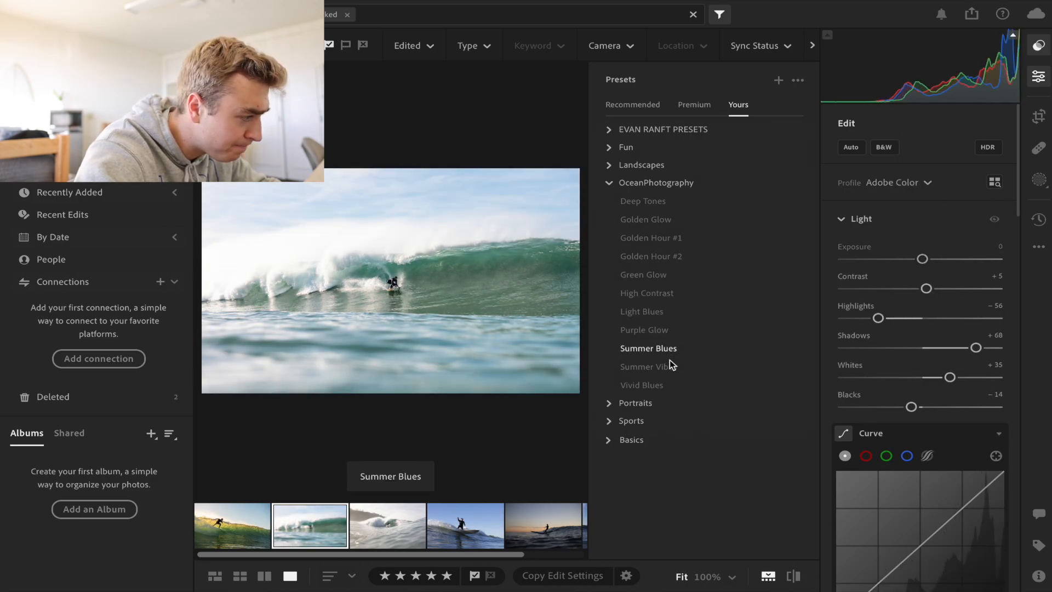
click(670, 363)
click(675, 384)
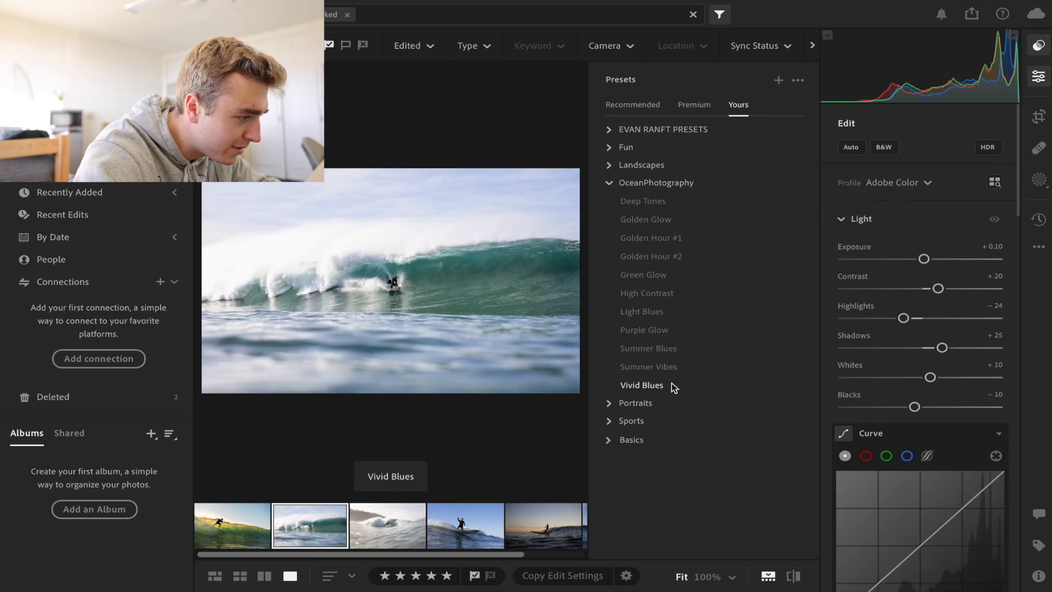
click(621, 295)
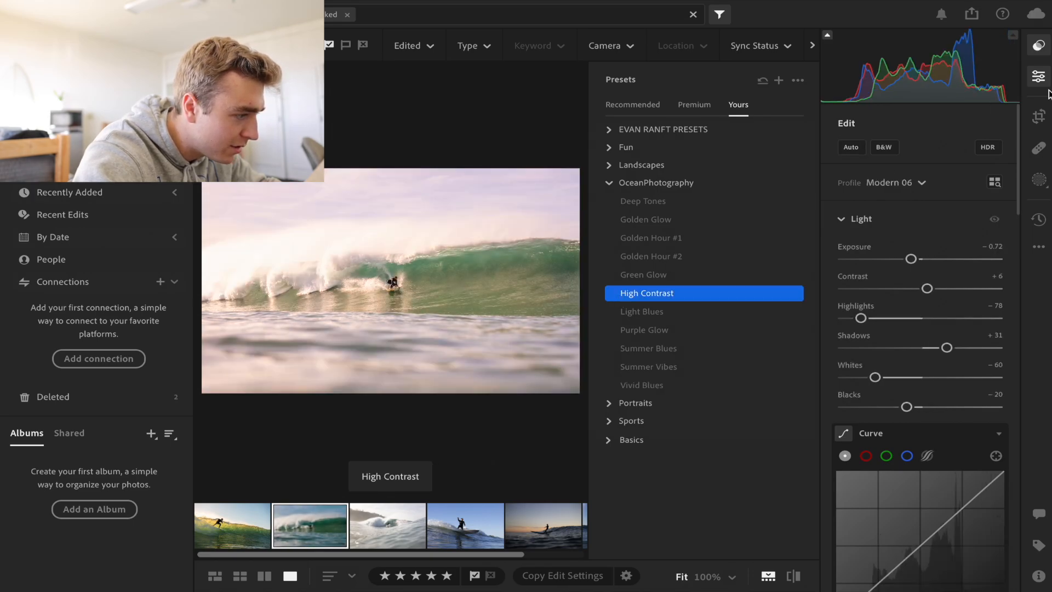
key(shift+p)
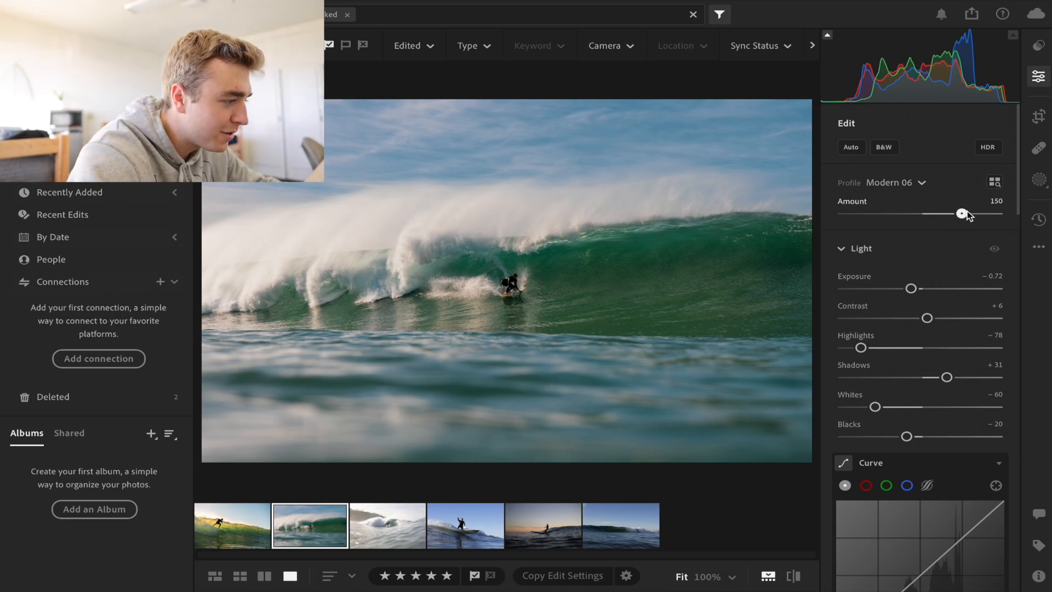
Step: Set the profile Amount to 112, Exposure to -0.07, Contrast to +11 and Highlights to -91
drag(965, 213, 934, 253)
scroll(933, 230, down, 1)
scroll(926, 250, down, 1)
drag(862, 281, 852, 282)
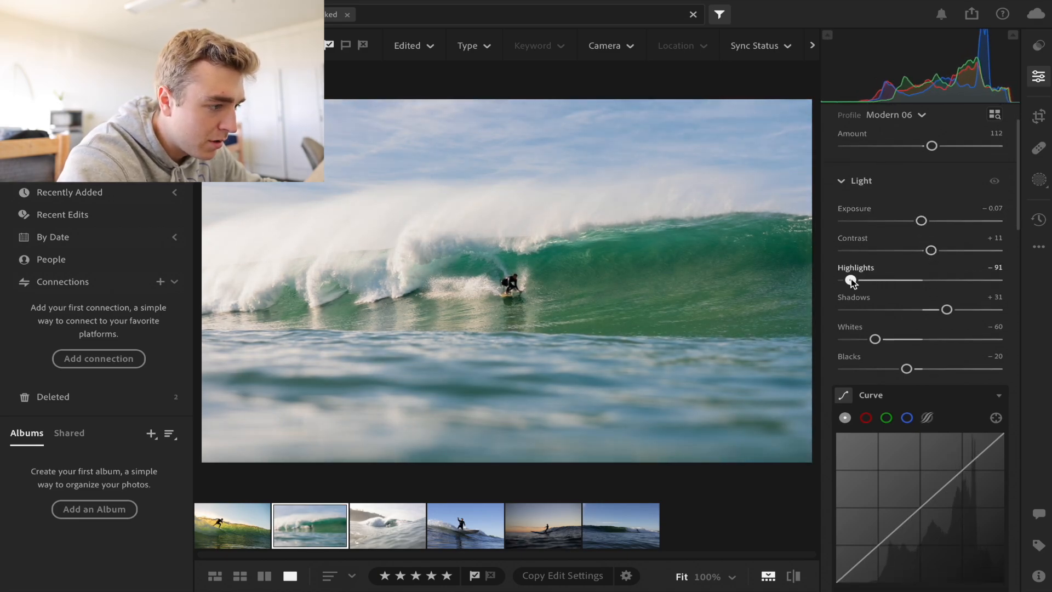
Step: Raise the Shadows to +49 while viewing the surfer up close
scroll(938, 268, down, 1)
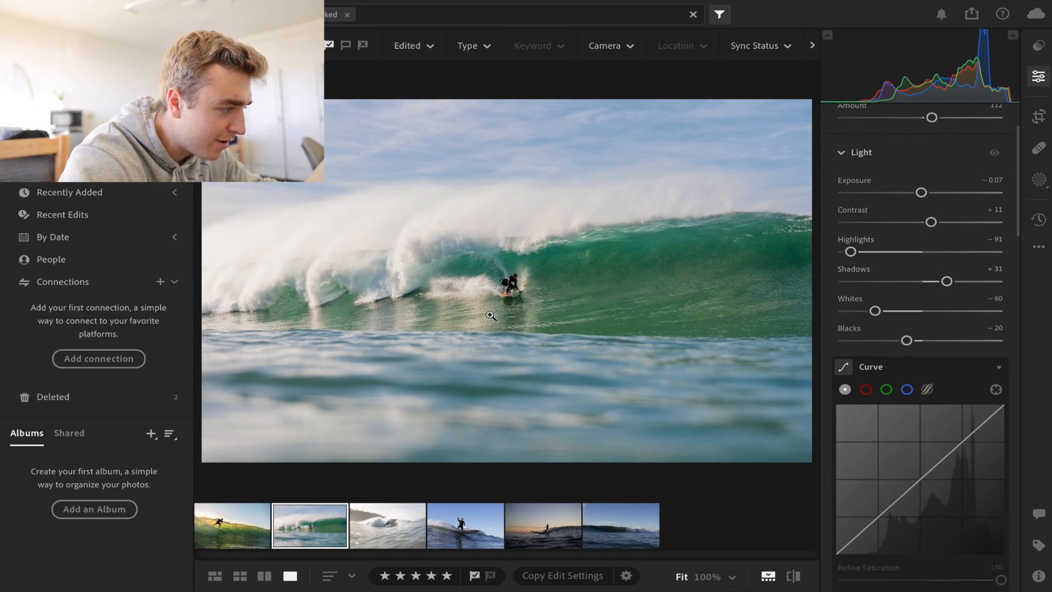
click(515, 284)
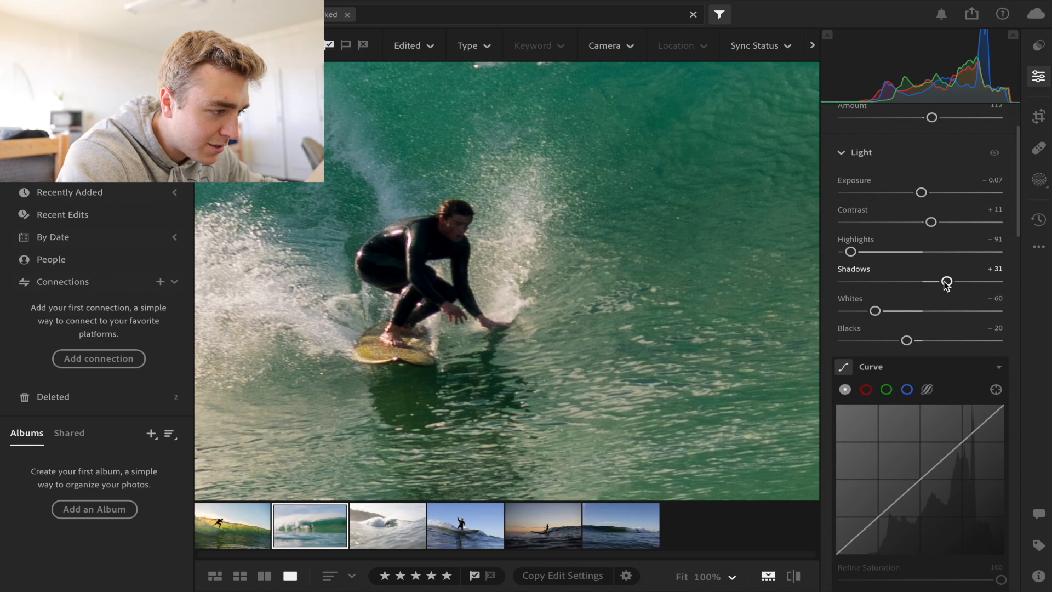
drag(946, 281, 961, 281)
click(569, 242)
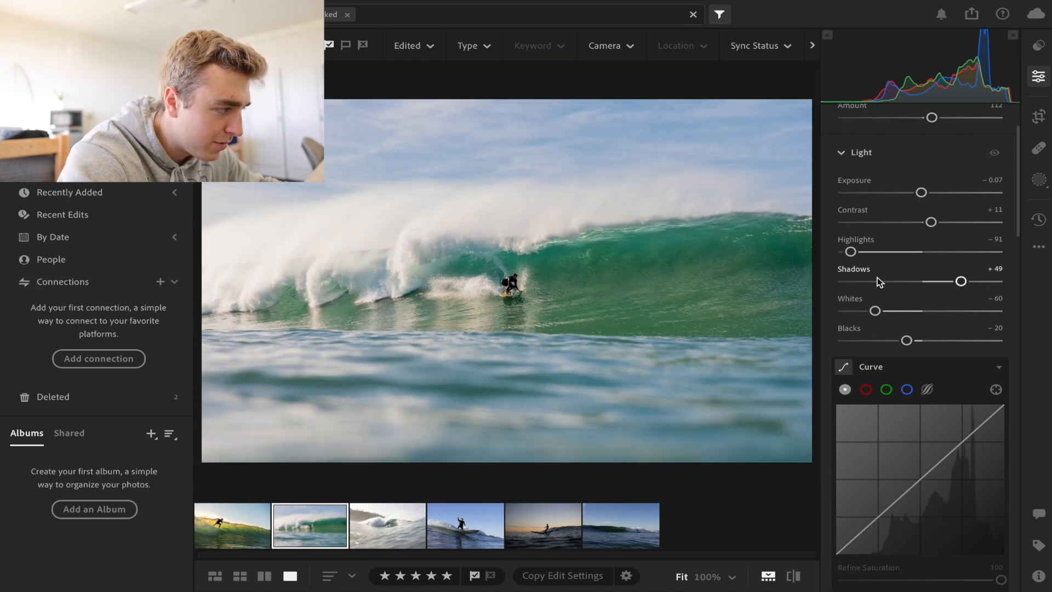
Step: Reduce the photo's Vibrance to +25 and its Saturation to +23
scroll(876, 277, down, 8)
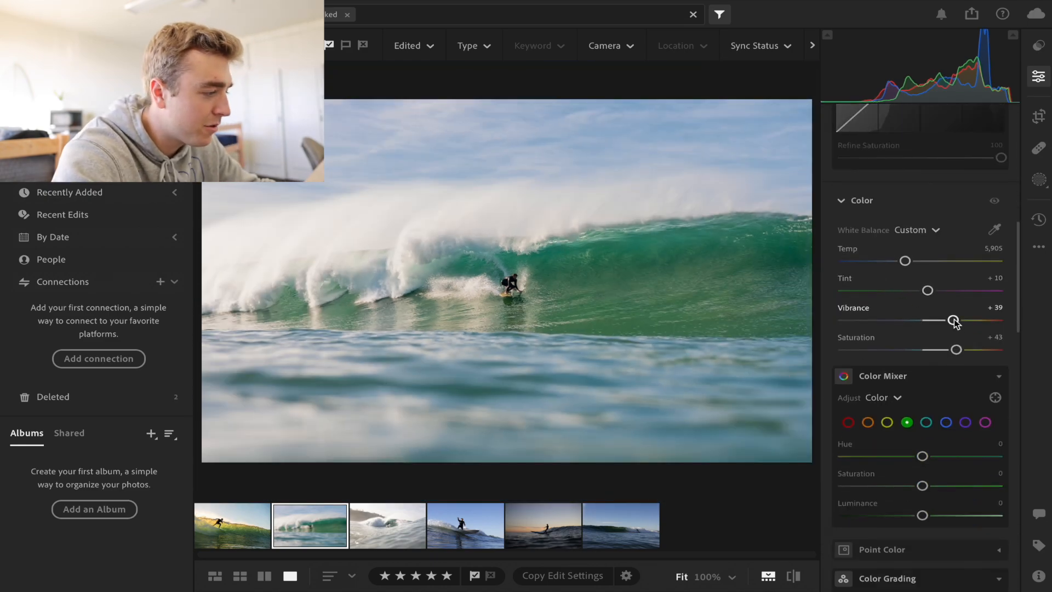
drag(953, 321, 945, 351)
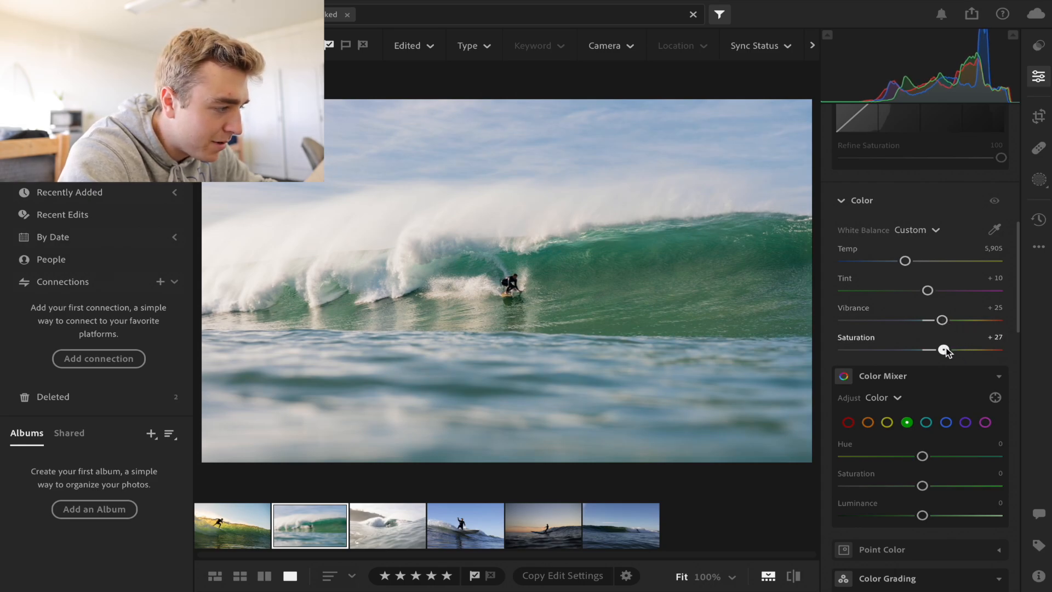
scroll(942, 351, up, 6)
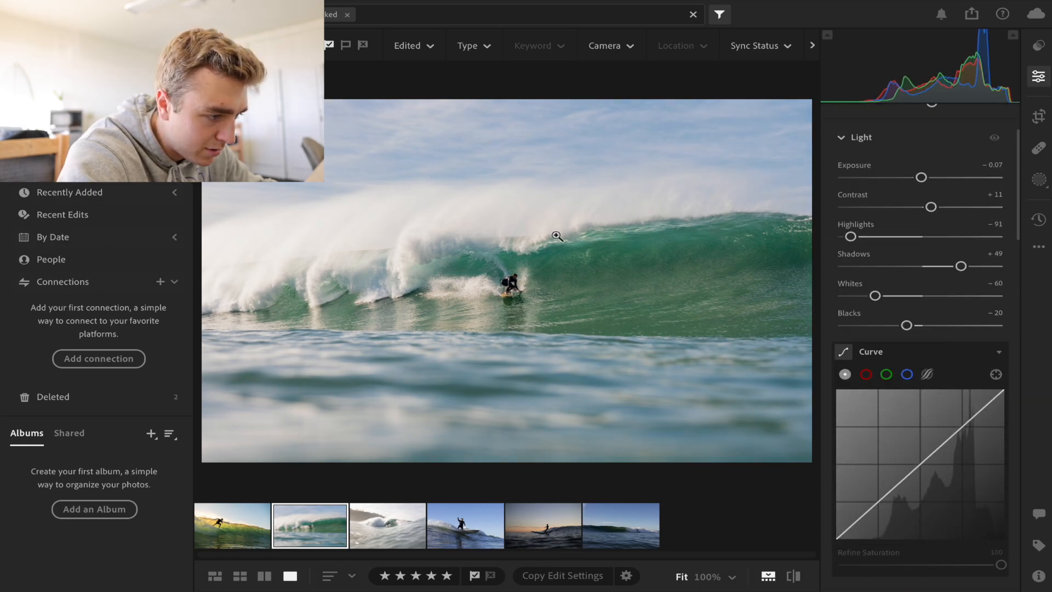
Step: Create an object mask by painting over the surfer and surfboard
click(1039, 179)
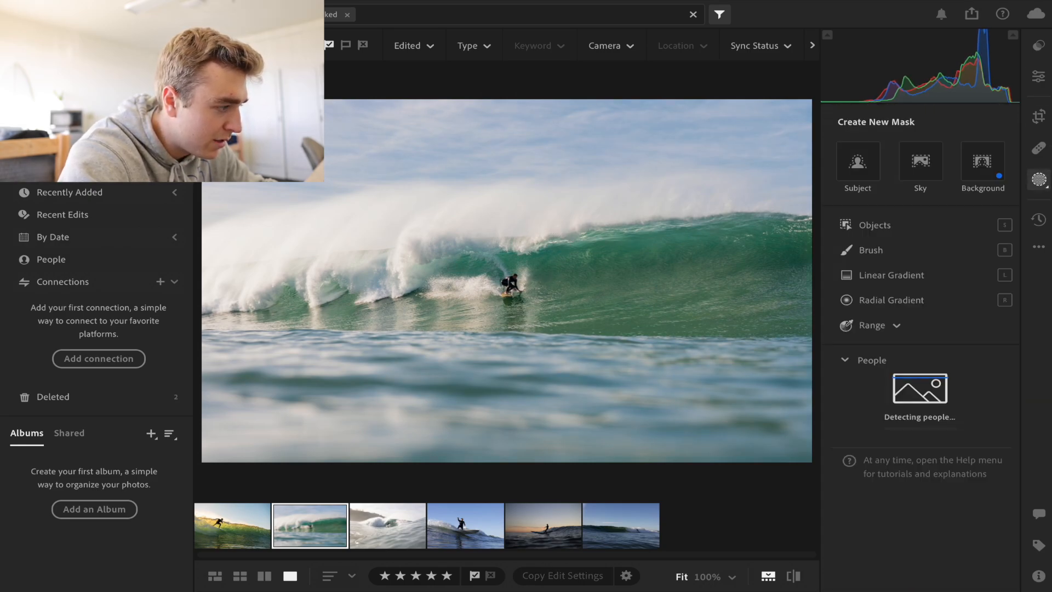
click(864, 228)
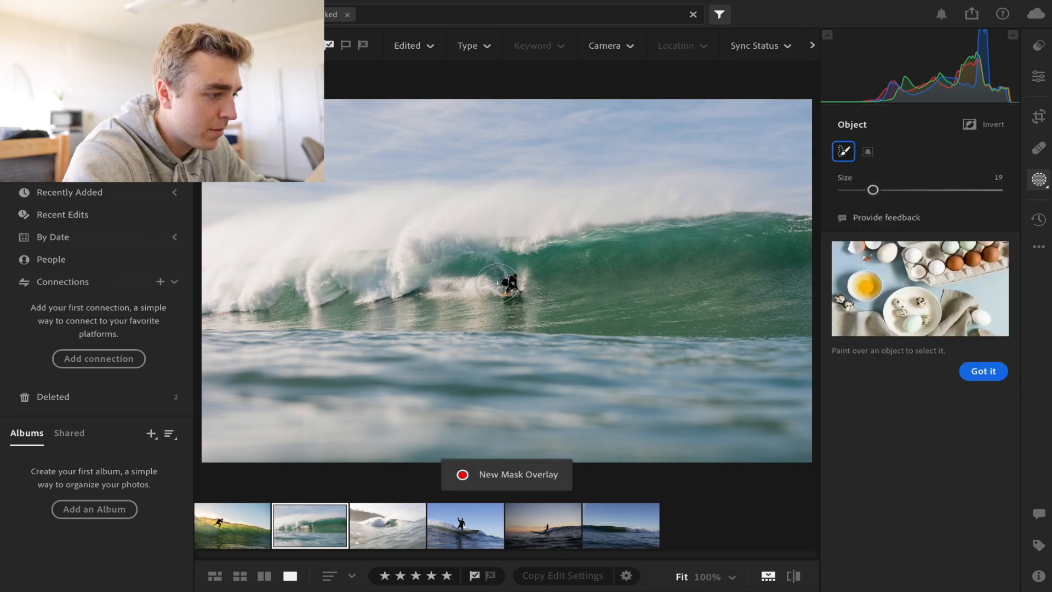
mouse_move(496, 274)
mouse_down()
mouse_move(528, 277)
mouse_move(510, 286)
mouse_up()
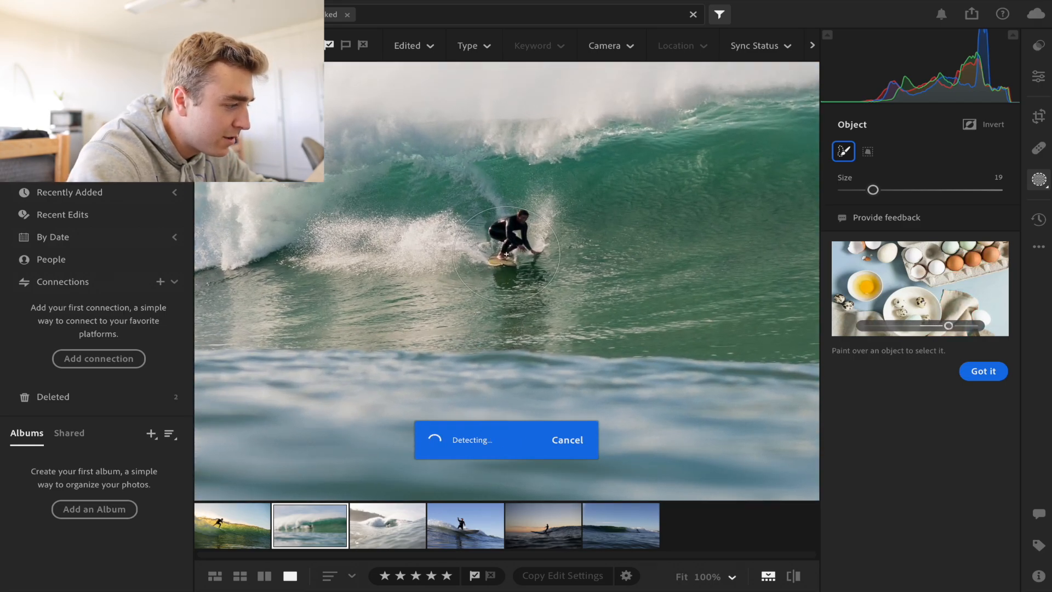
drag(506, 241, 526, 239)
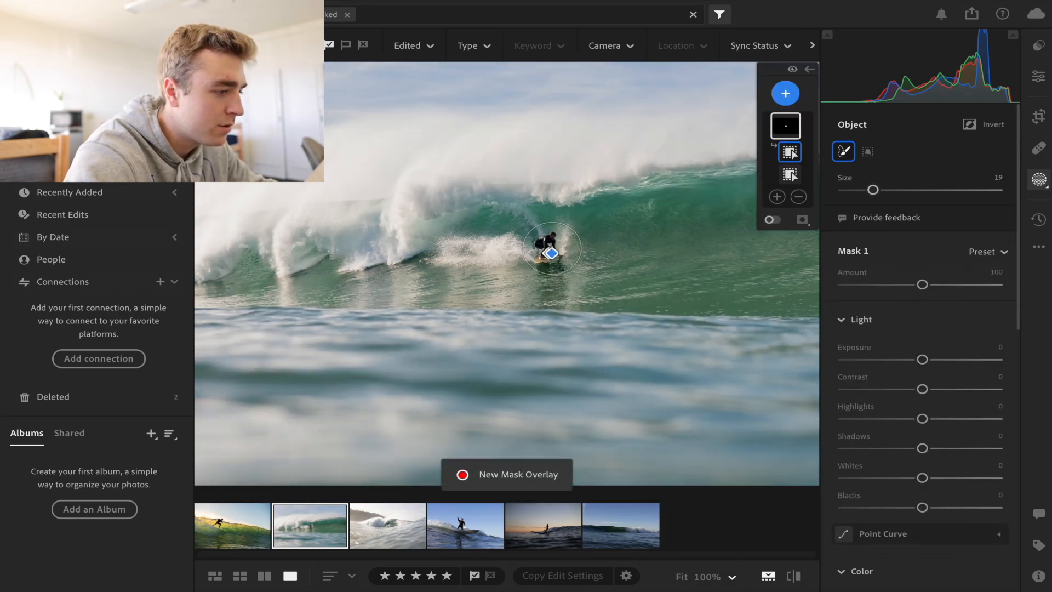
Step: Raise the Shadows of the surfer mask to +32 and return to the overall edit settings
drag(928, 362, 922, 361)
scroll(923, 361, down, 1)
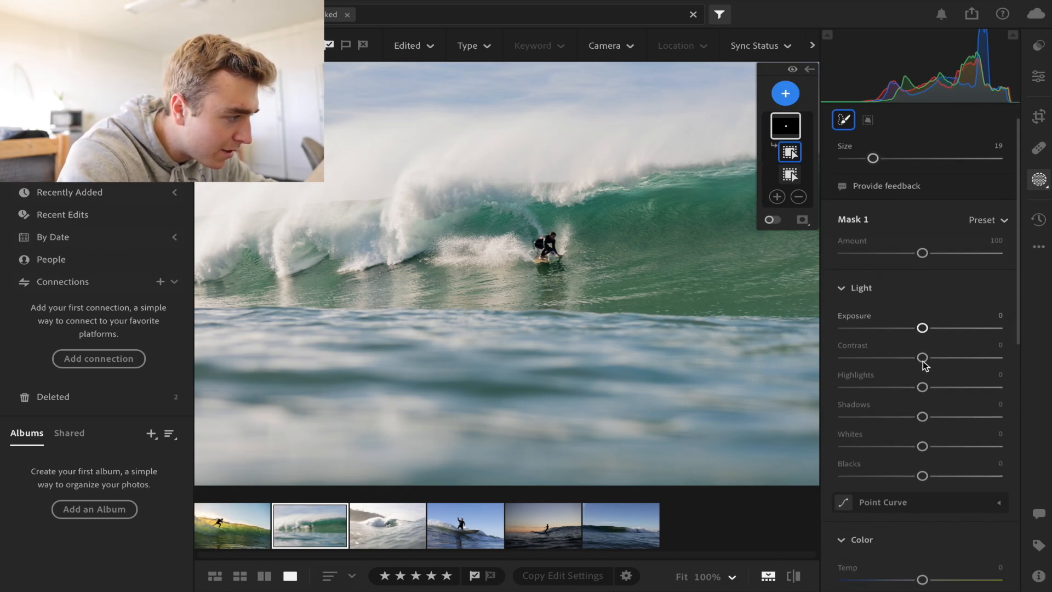
drag(921, 416, 944, 417)
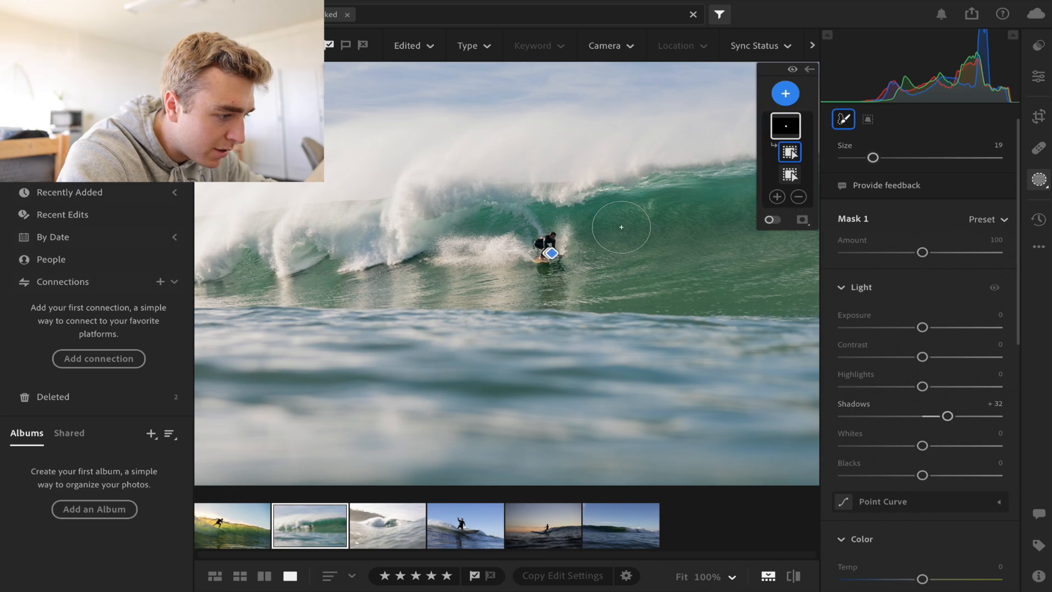
click(1038, 76)
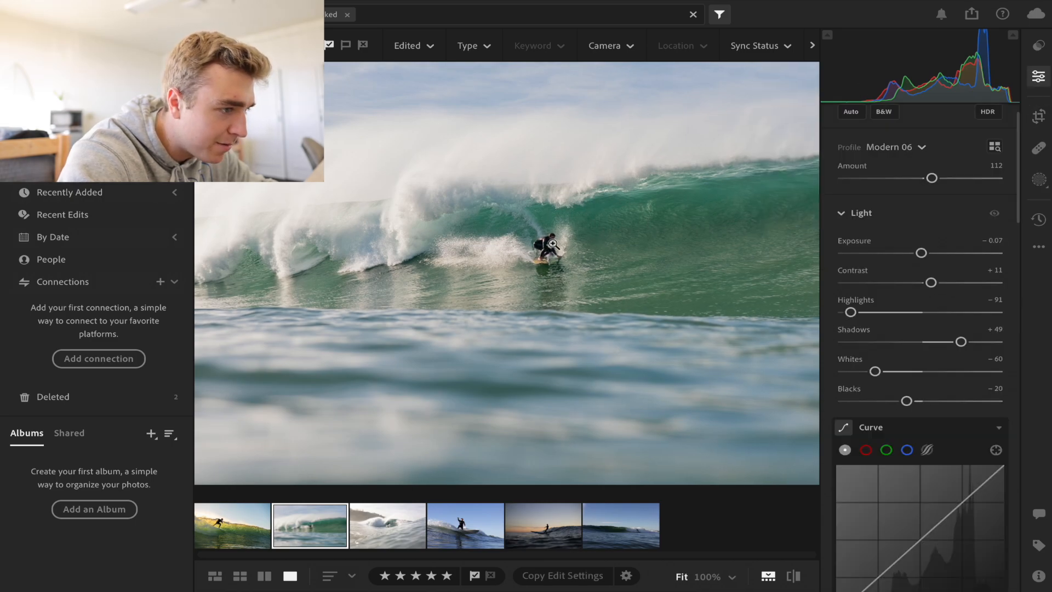
Step: Raise the overall Shadows to +89 while checking the surfer up close
click(536, 259)
click(518, 285)
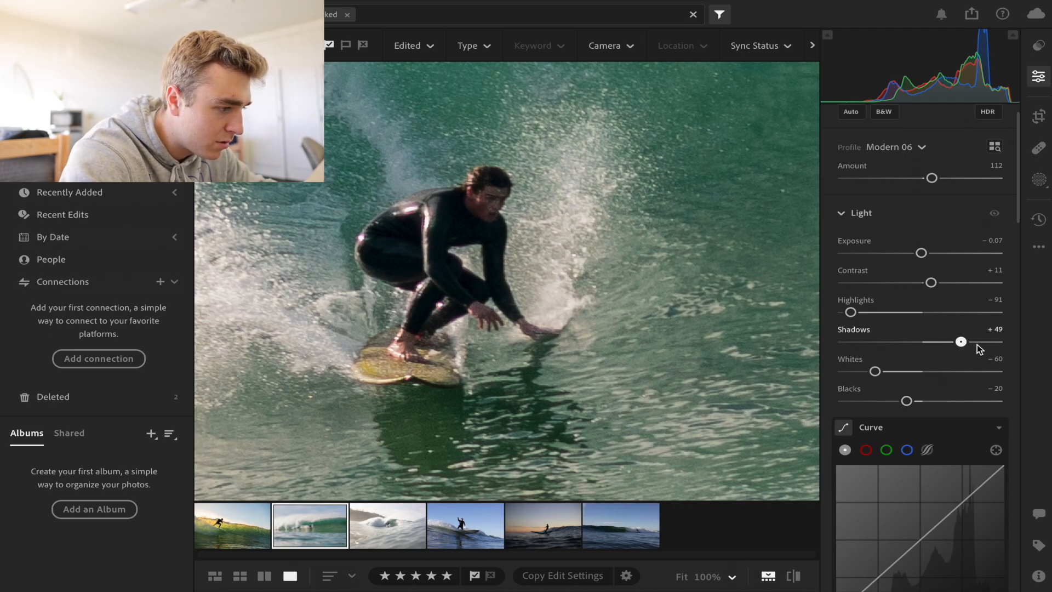
click(436, 241)
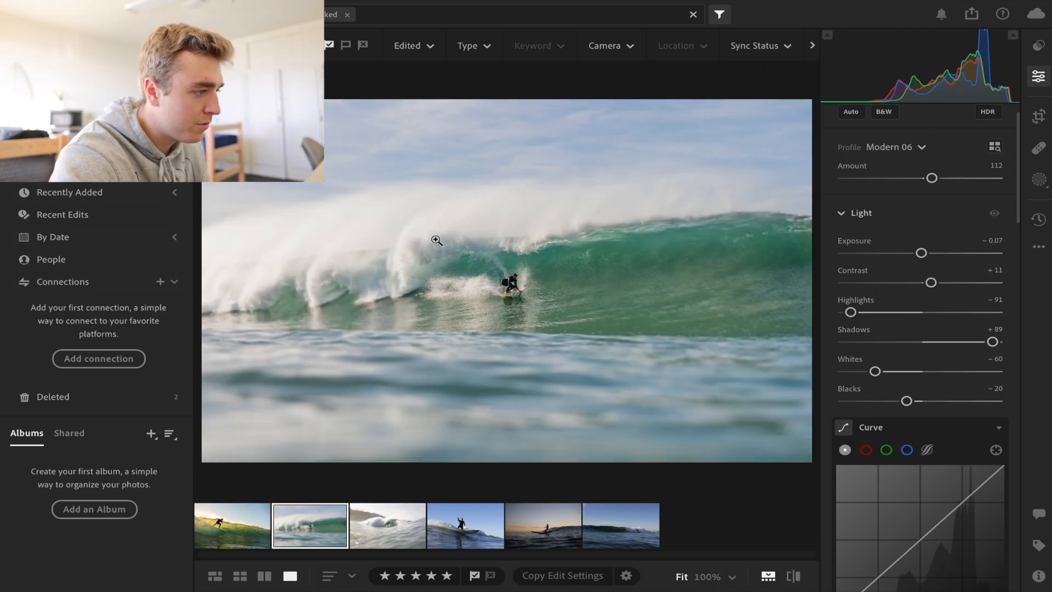
Step: Crop the photo tighter around the surfer at the original aspect ratio, reposition the frame, and check the surfer up close
key(c)
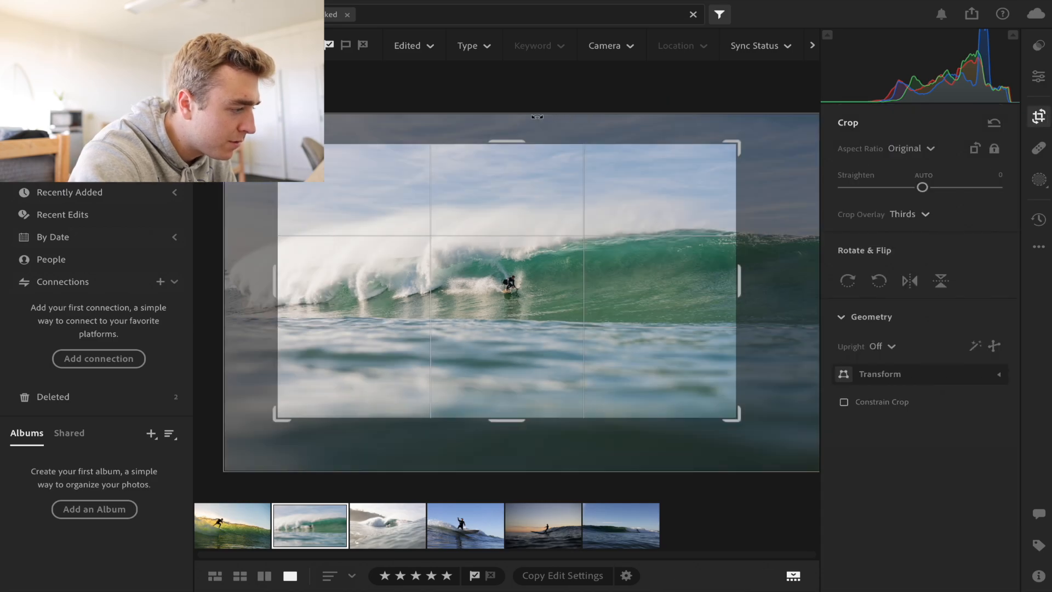
drag(506, 144, 525, 163)
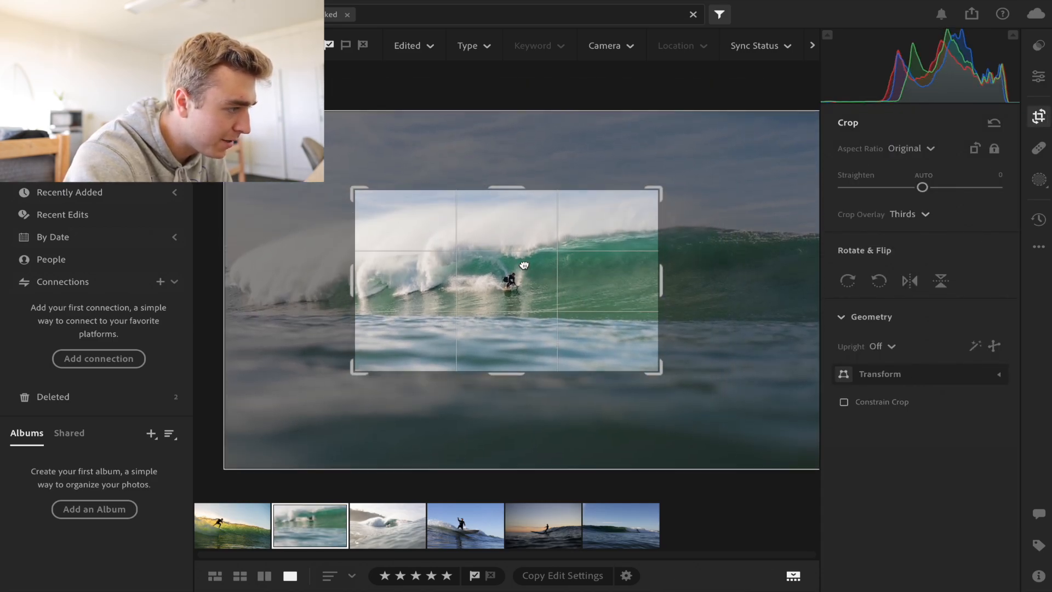
drag(523, 269, 523, 261)
key(Return)
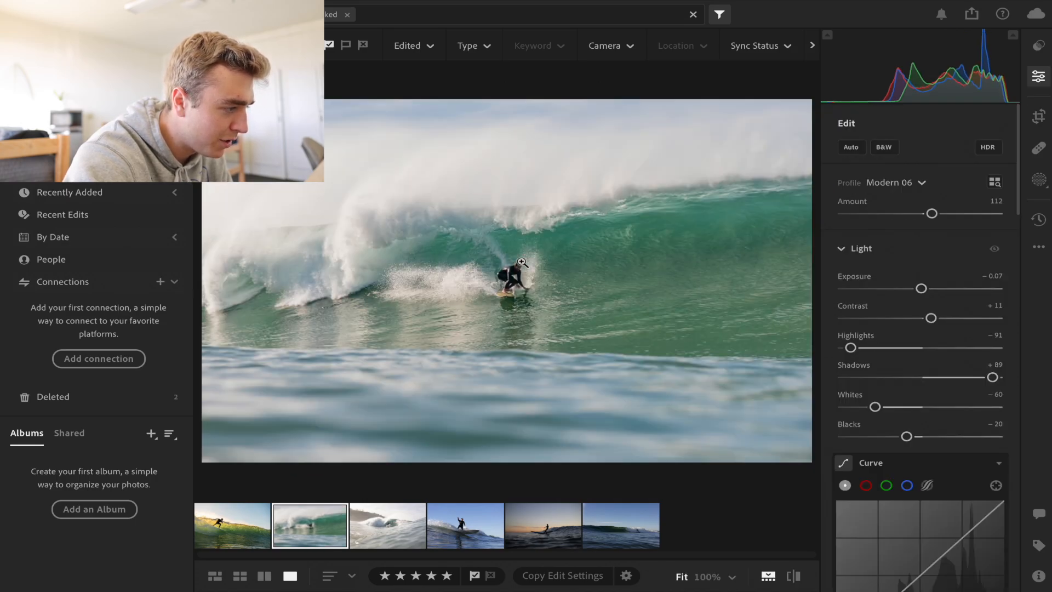
click(515, 273)
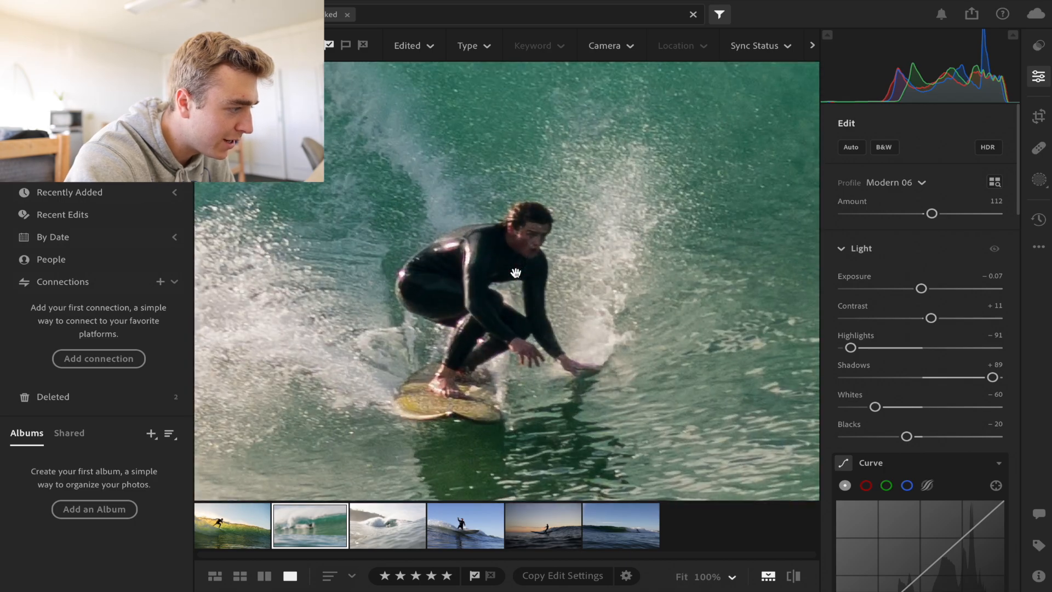
click(515, 272)
Step: Set manual noise reduction to Luminance 30 and Color 30 for the wave photo
scroll(958, 258, down, 3)
scroll(958, 259, down, 10)
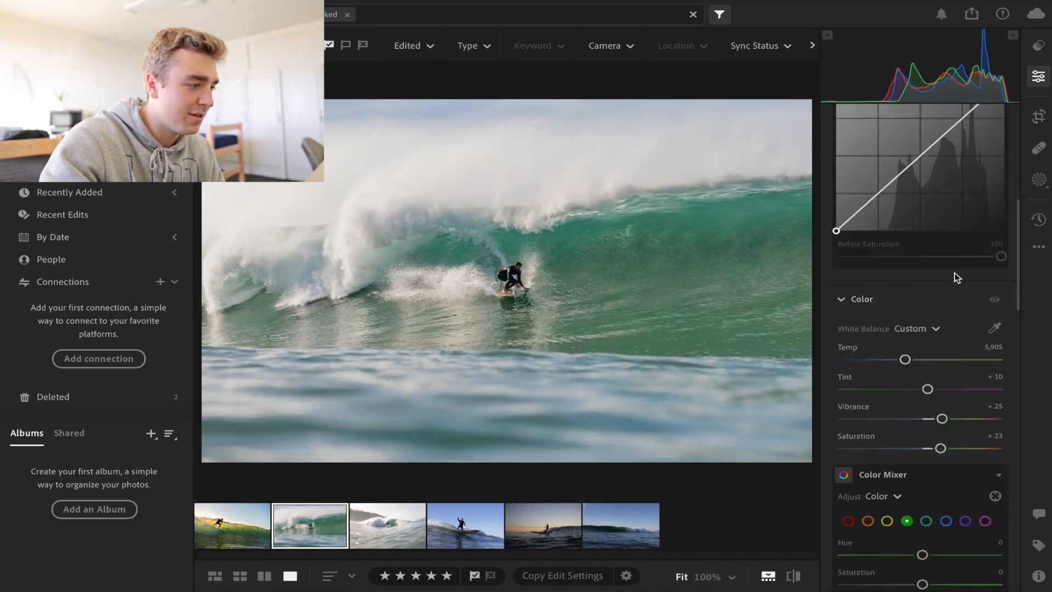
scroll(912, 346, down, 5)
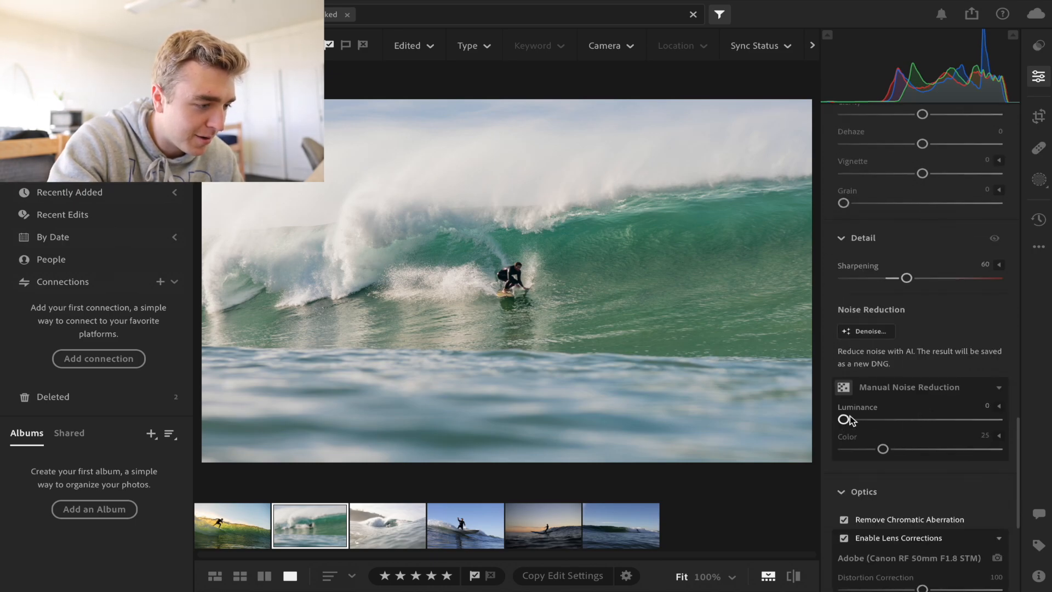
drag(843, 419, 863, 421)
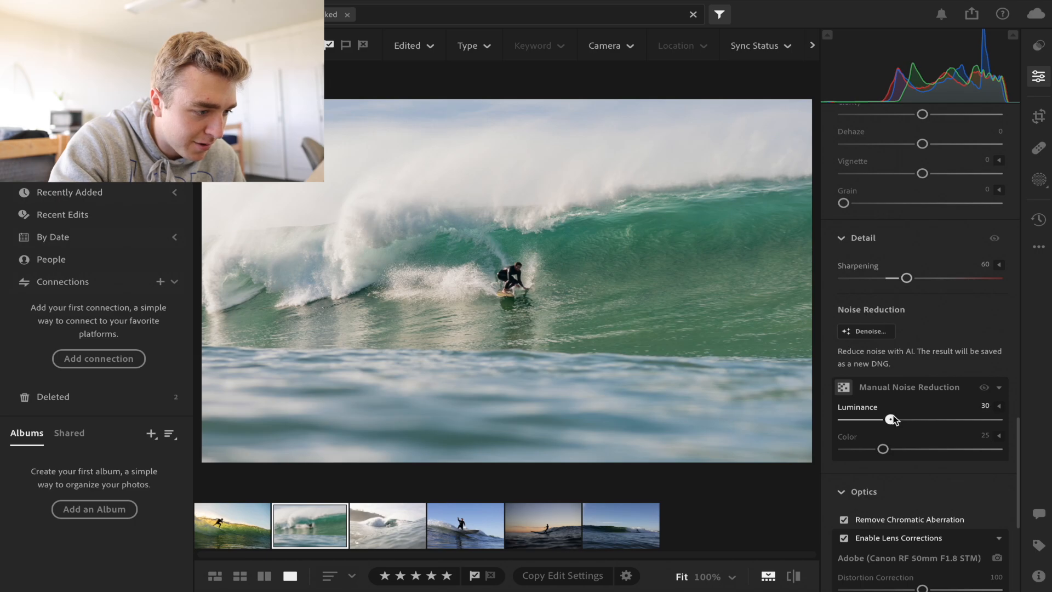
drag(882, 448, 887, 449)
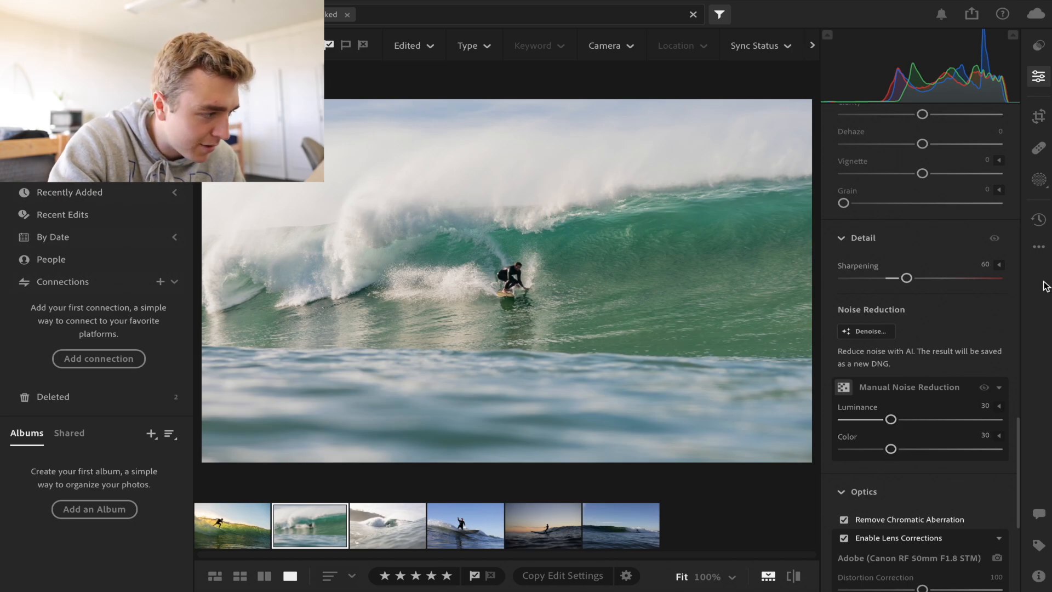
Step: Lower the wave photo's overall Highlights to -100 and Whites to -81, and compare the result with the original
scroll(978, 284, up, 15)
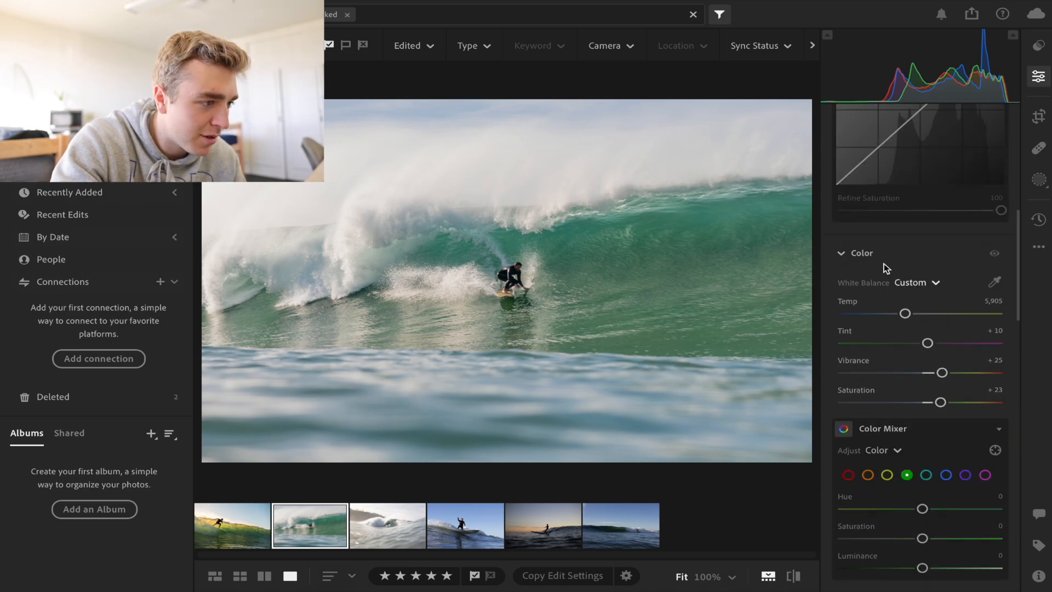
scroll(887, 292, up, 8)
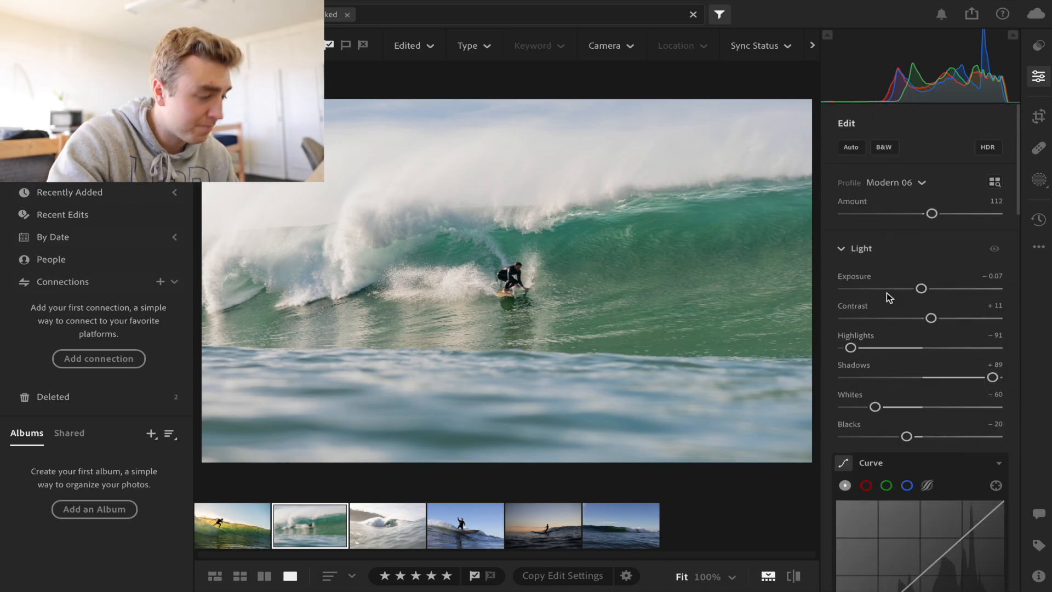
scroll(874, 377, down, 1)
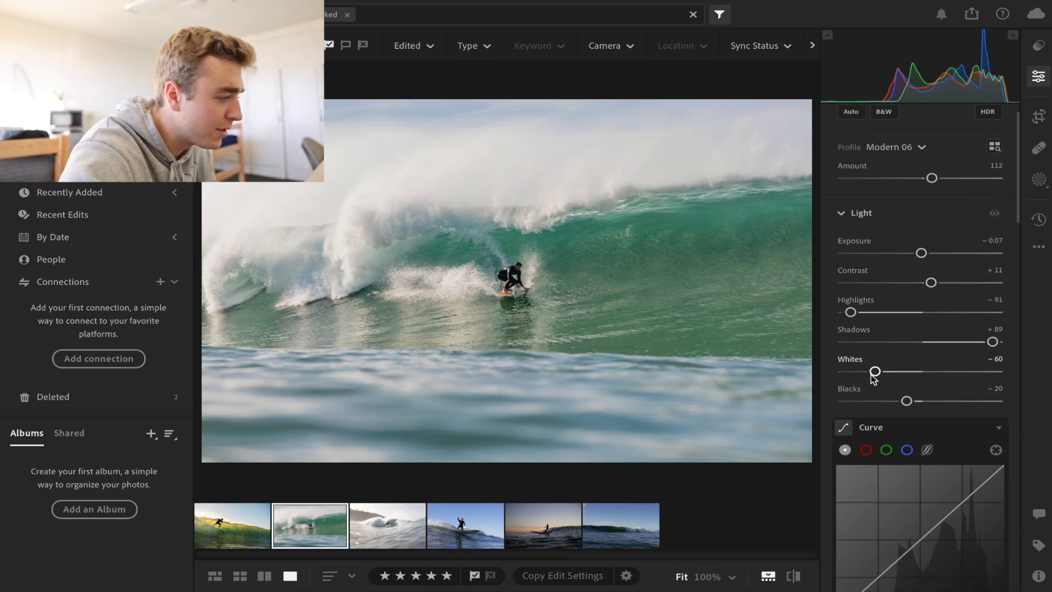
drag(875, 373, 861, 372)
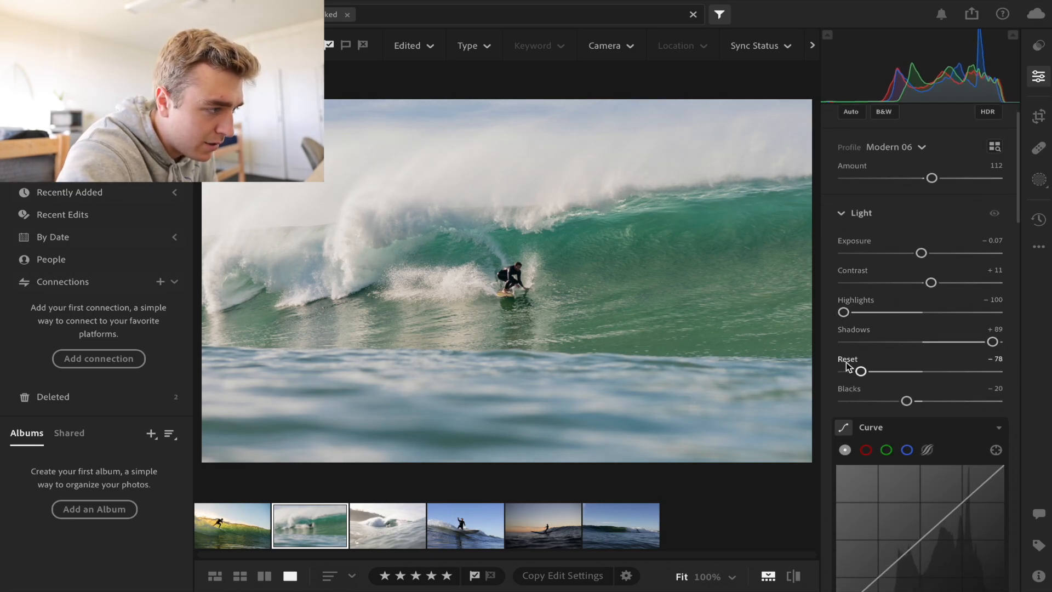
drag(860, 372, 858, 372)
click(792, 575)
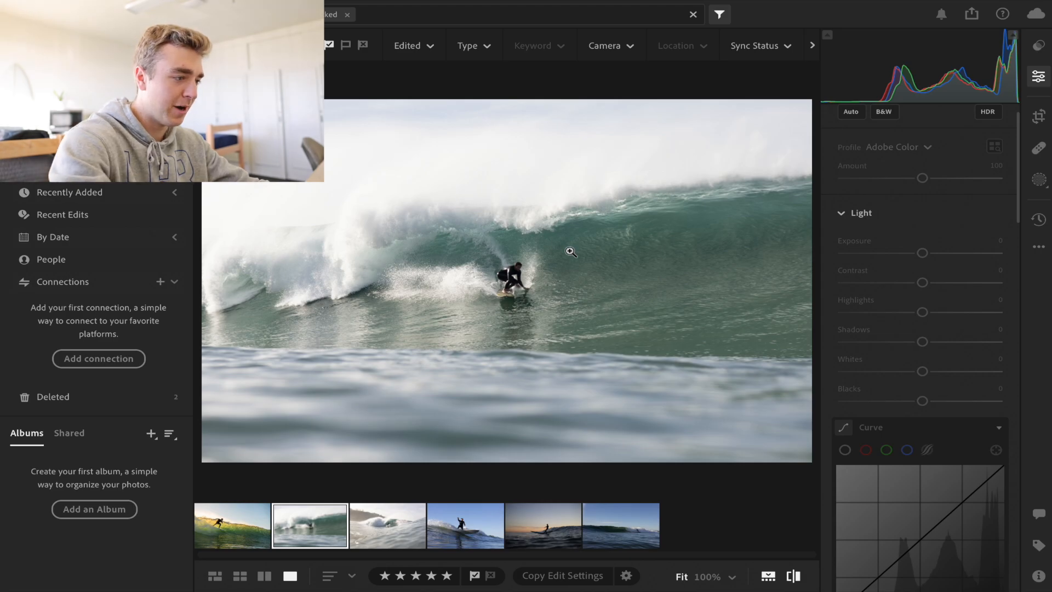
click(794, 579)
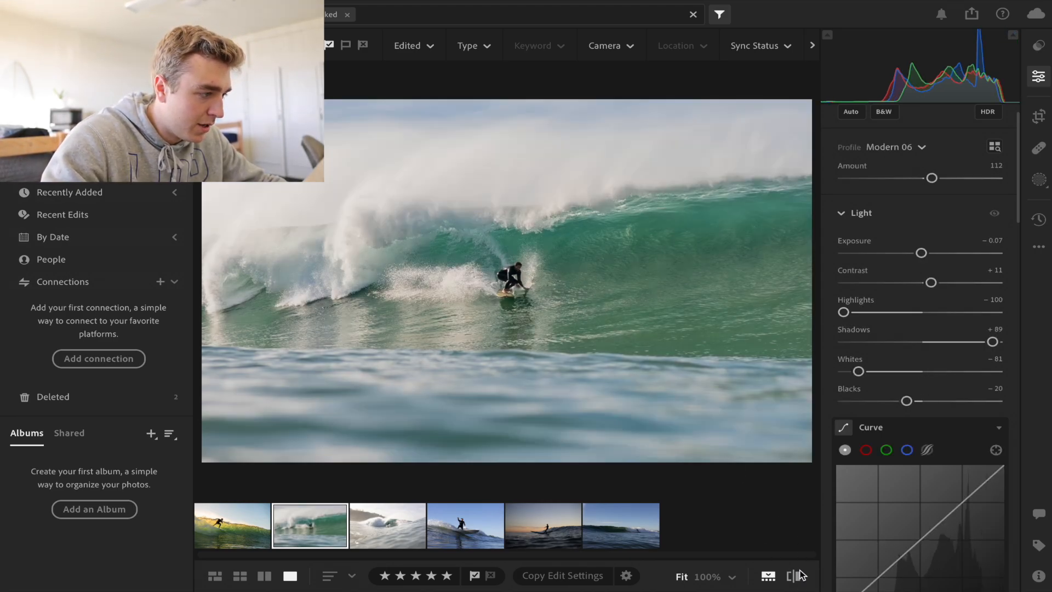
click(796, 576)
click(797, 577)
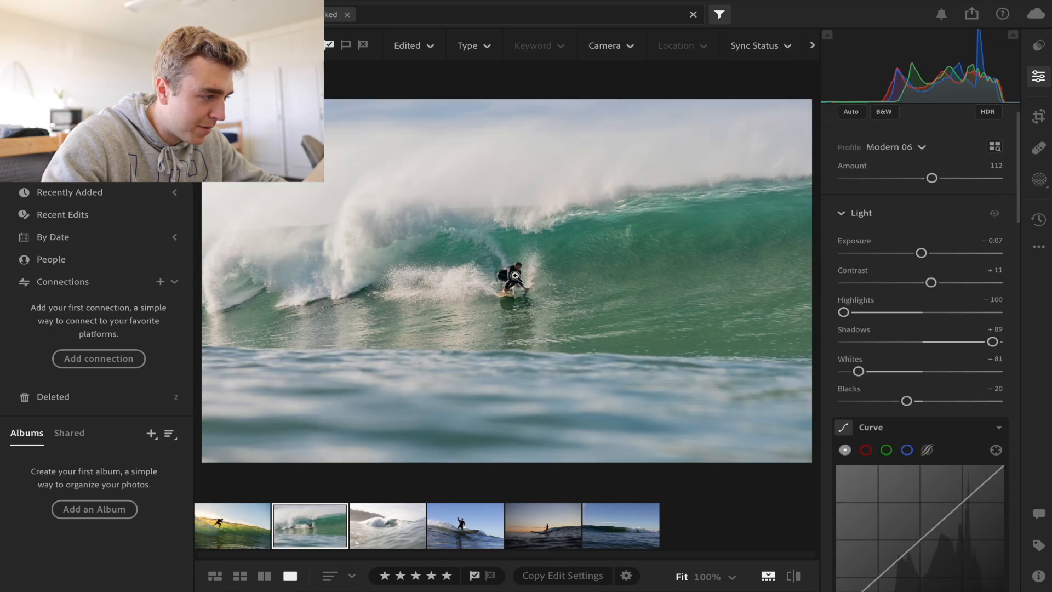
Step: Set the existing surfer mask's Shadows to +84 and Highlights to -41, and return to the overall edit settings
click(515, 275)
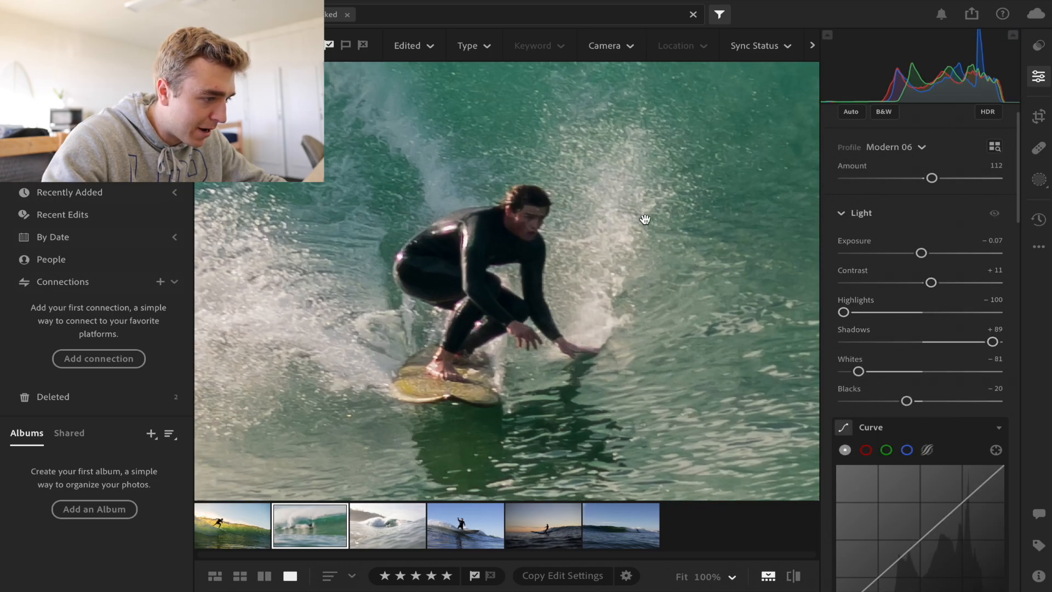
click(1039, 180)
click(879, 104)
click(781, 128)
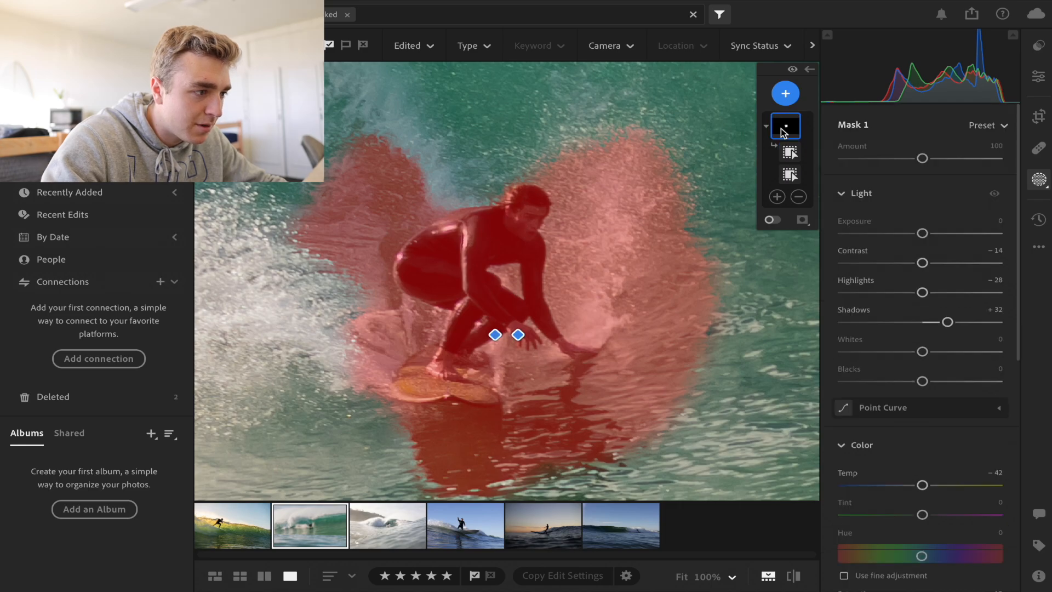
click(792, 153)
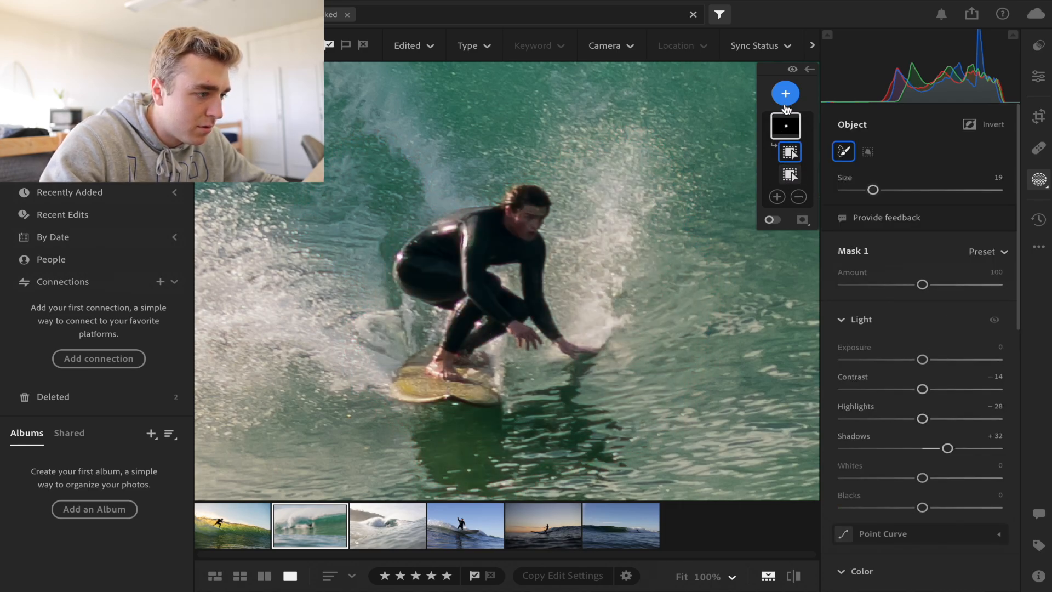
click(789, 126)
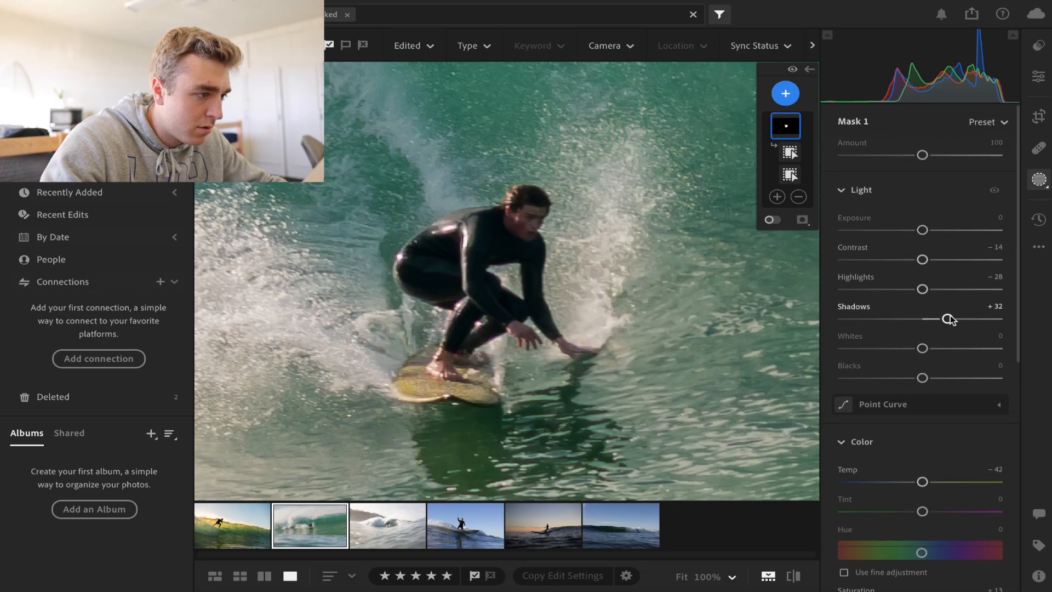
drag(948, 319, 990, 319)
double_click(922, 289)
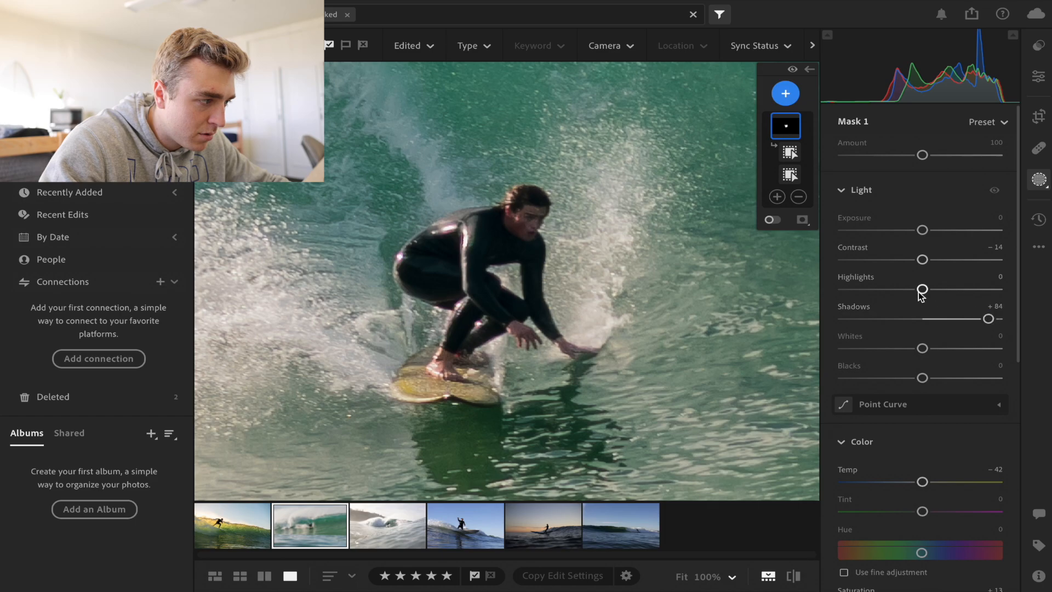
drag(922, 289, 890, 290)
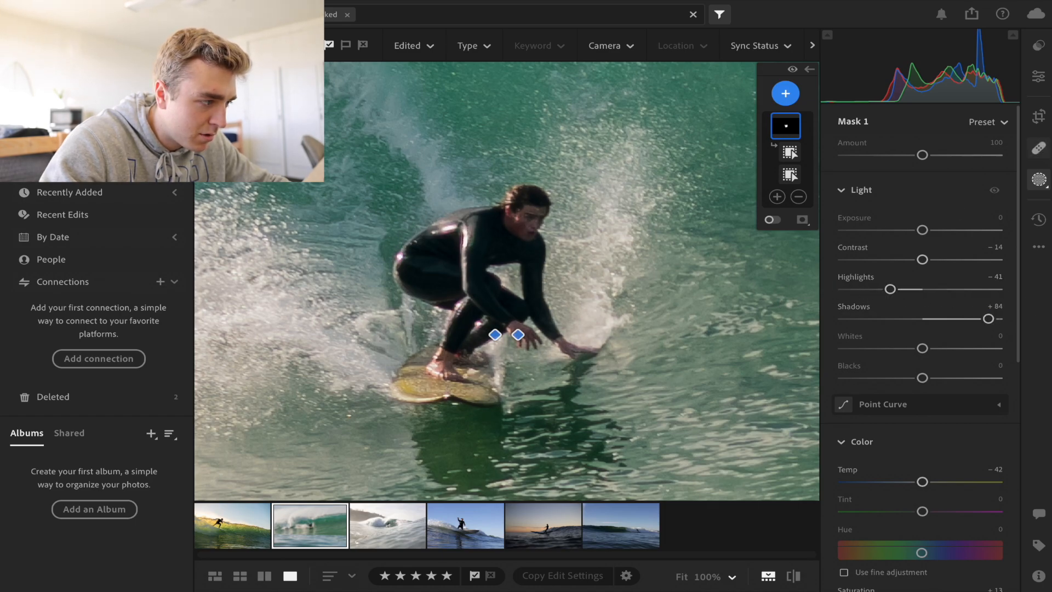
click(1038, 78)
click(550, 234)
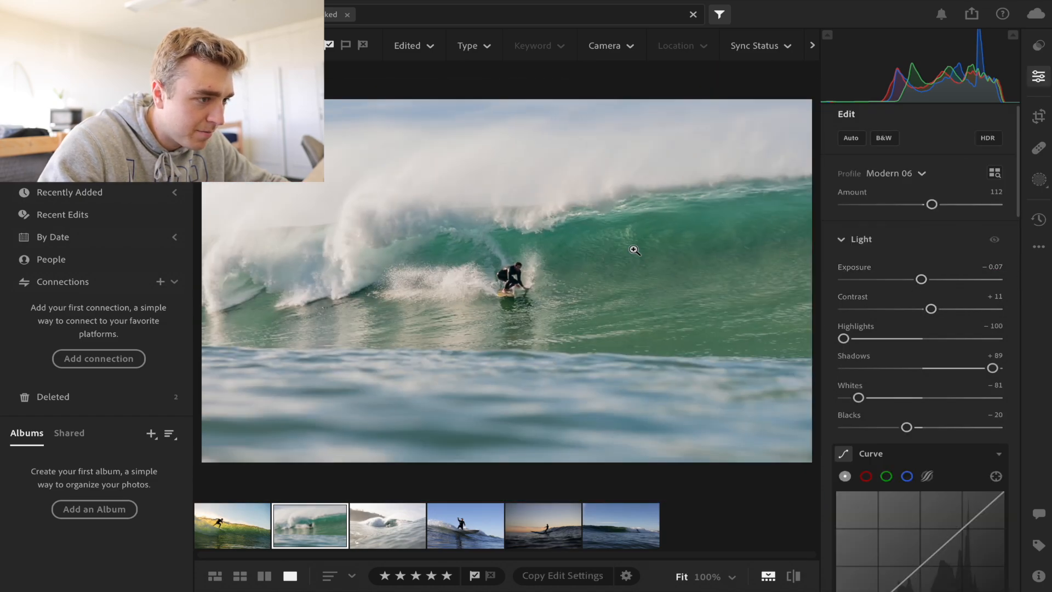
Step: Raise the overall Exposure to +0.26 and Shadows to +100, and compare the edited photo with the original
click(507, 274)
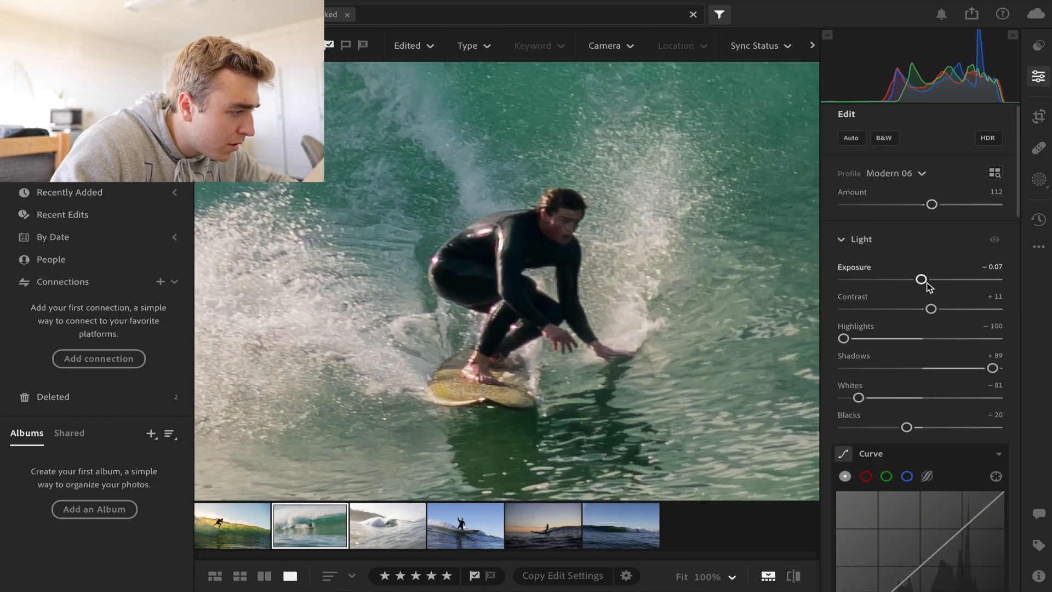
drag(922, 279, 926, 279)
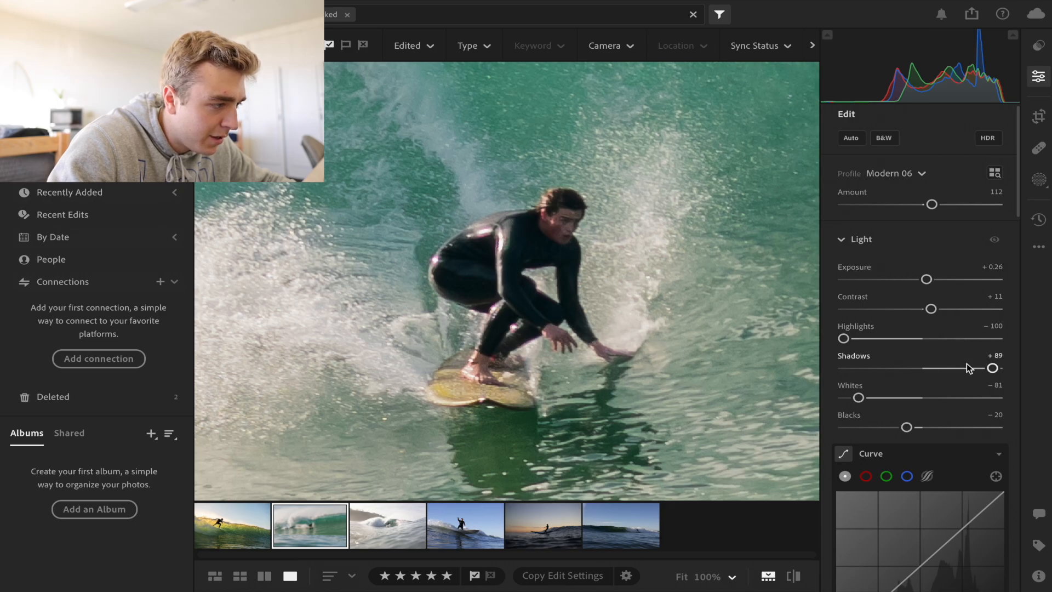
drag(992, 367, 1024, 373)
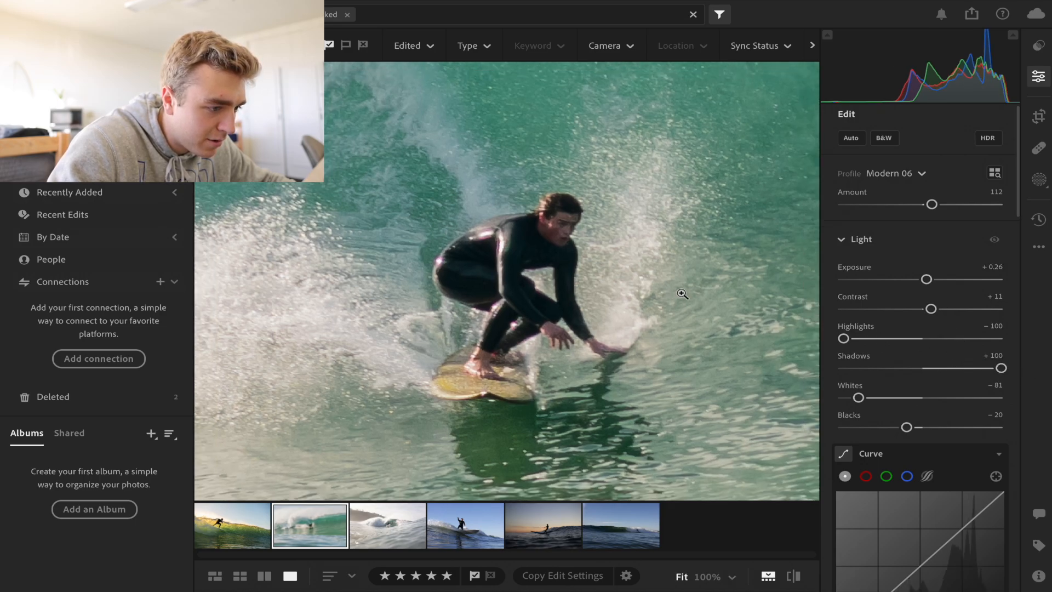
click(682, 294)
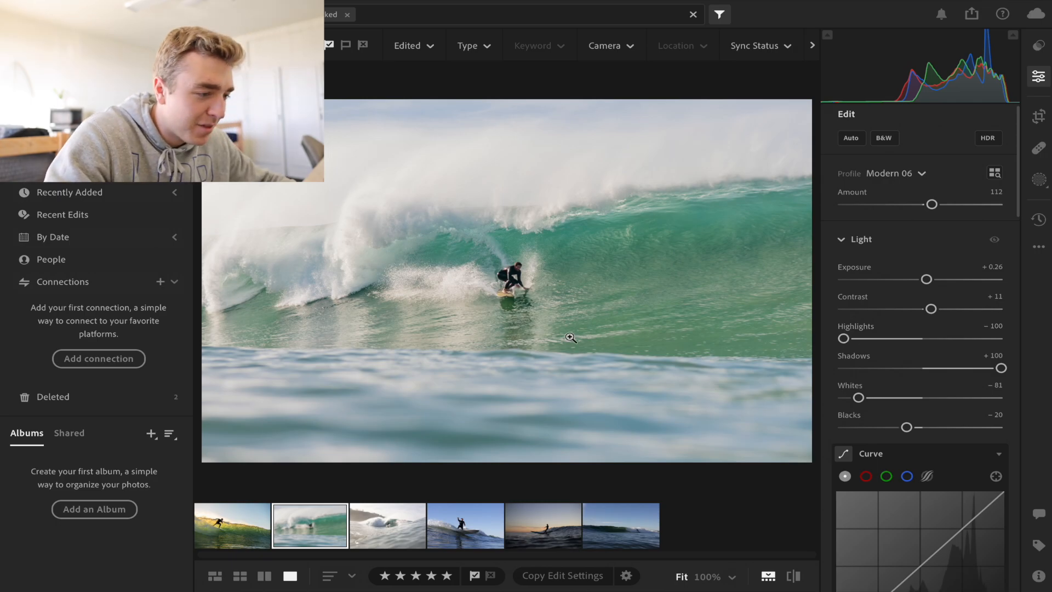
click(793, 575)
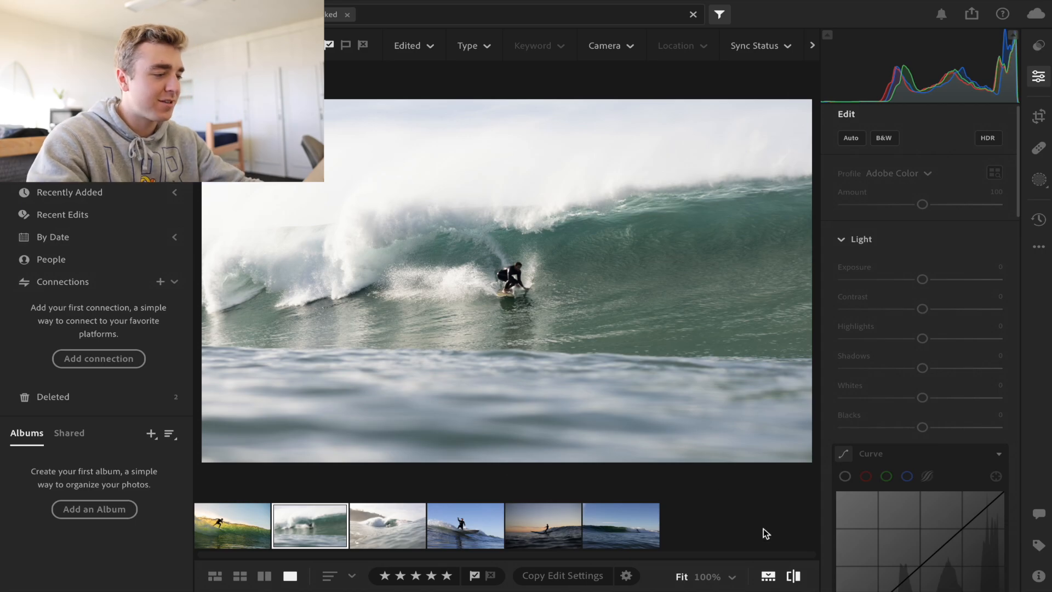
click(792, 576)
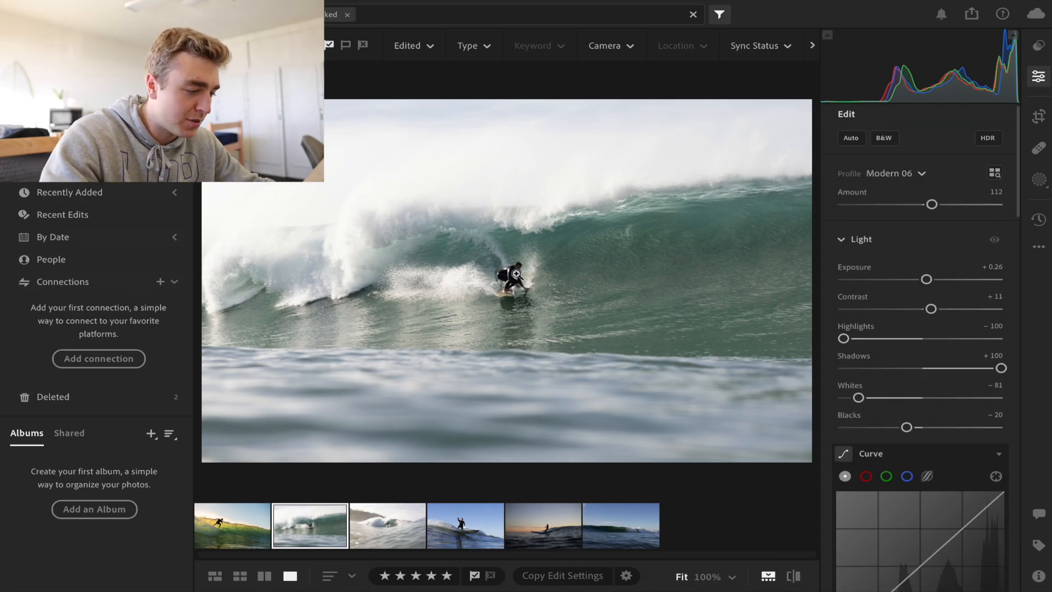
click(516, 273)
click(764, 438)
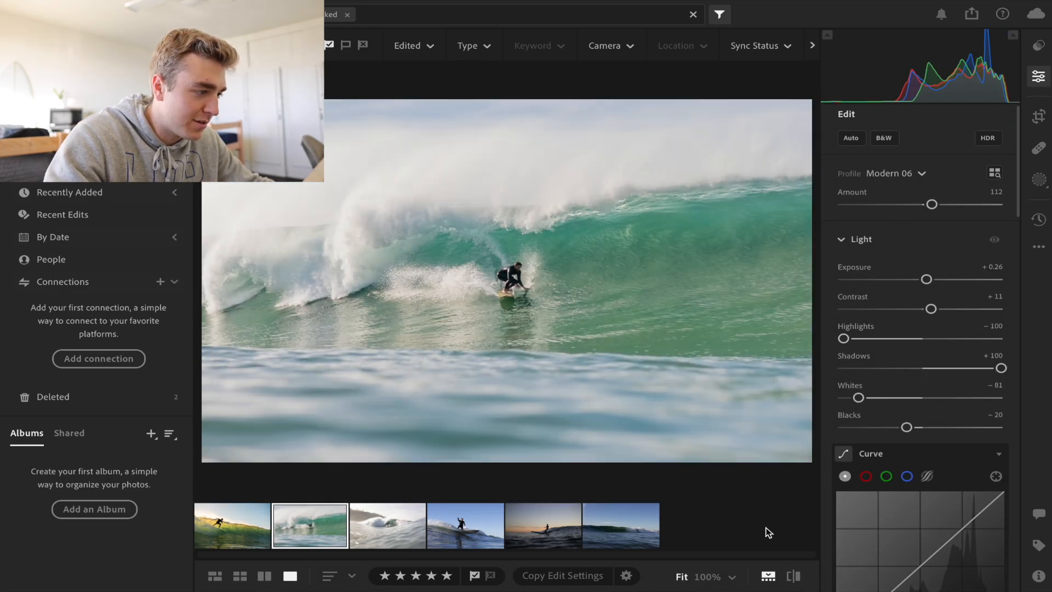
click(515, 277)
click(515, 277)
Step: Crop the wave photo slightly tighter around the surfer at the original aspect ratio, and compare it with the unedited version
key(c)
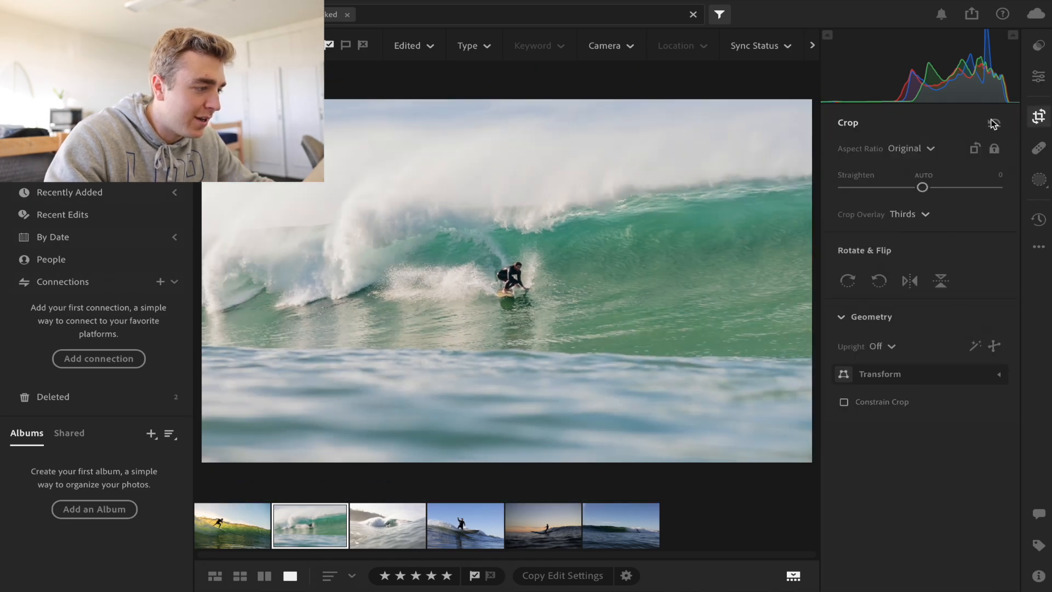
drag(517, 235, 525, 264)
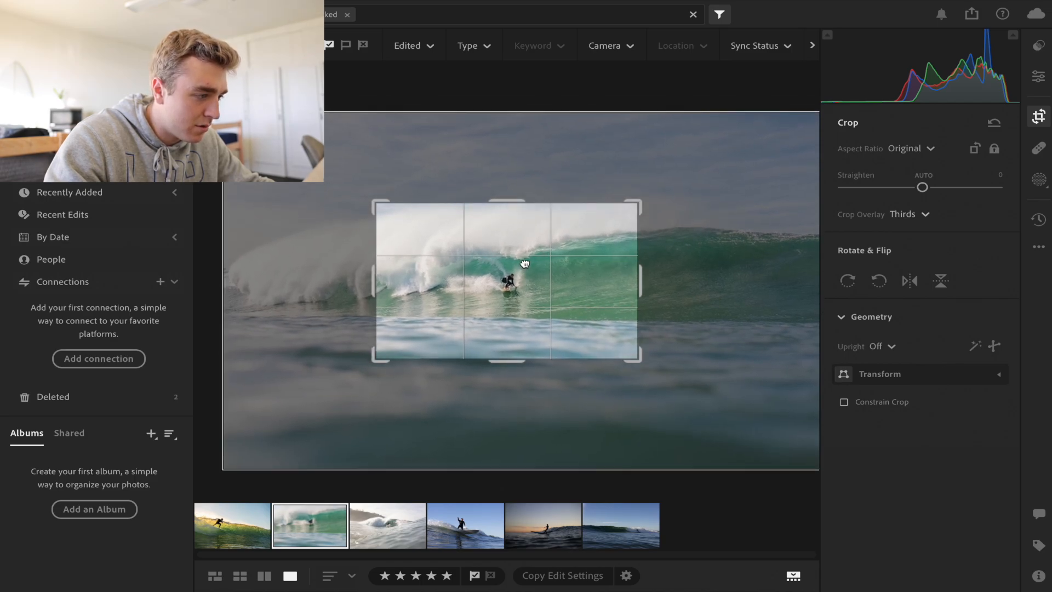
key(e)
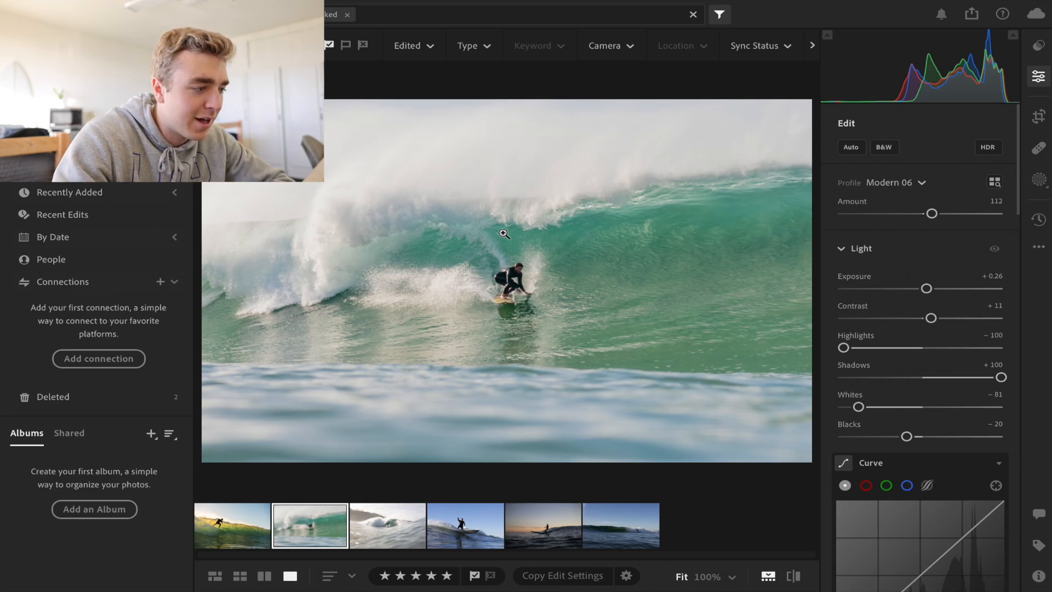
click(794, 579)
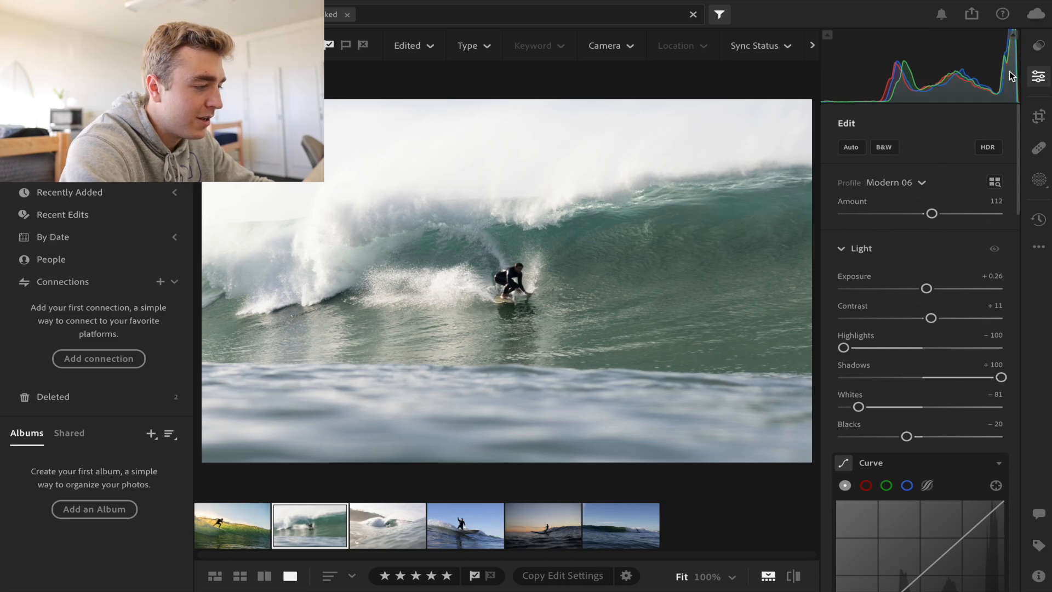
key(backslash)
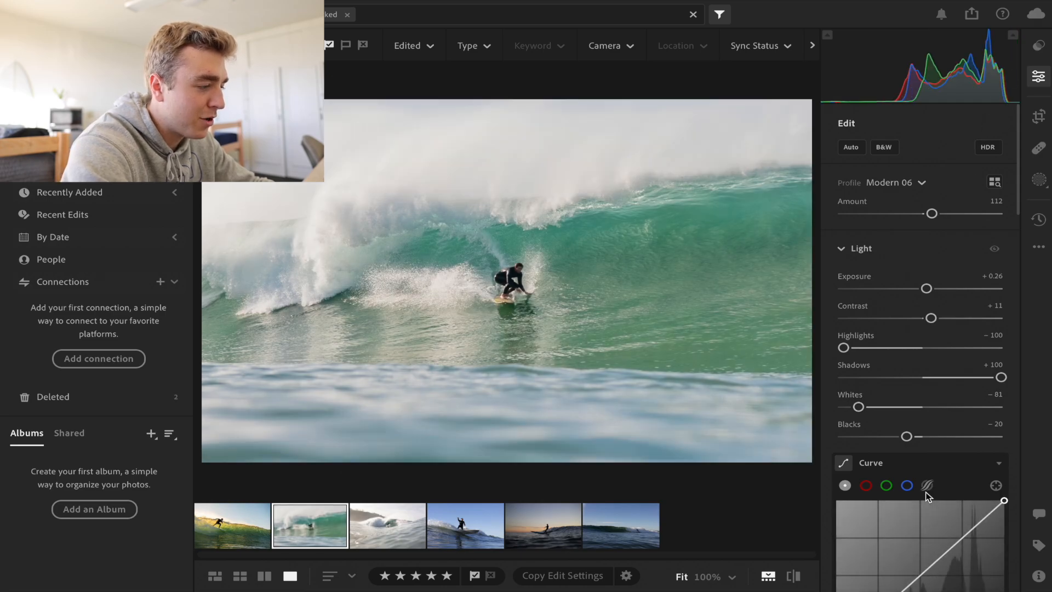
Step: Open the third photo, straighten it to -5.05, and crop it tighter around the surfer and breaking wave at the original aspect ratio
click(371, 523)
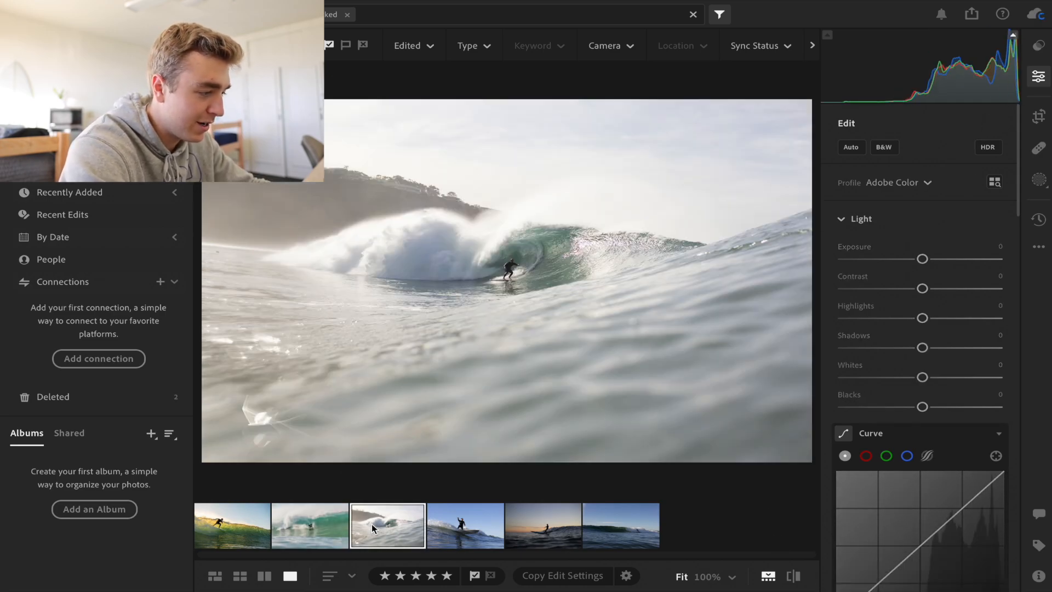
click(1041, 116)
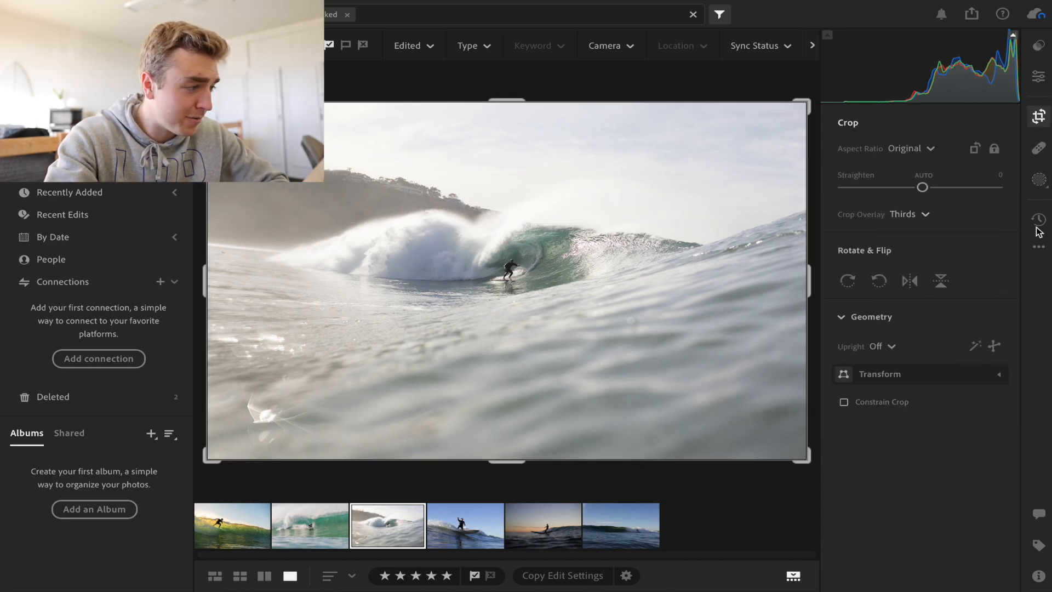
mouse_move(922, 187)
mouse_down()
mouse_move(939, 189)
mouse_move(913, 188)
mouse_up()
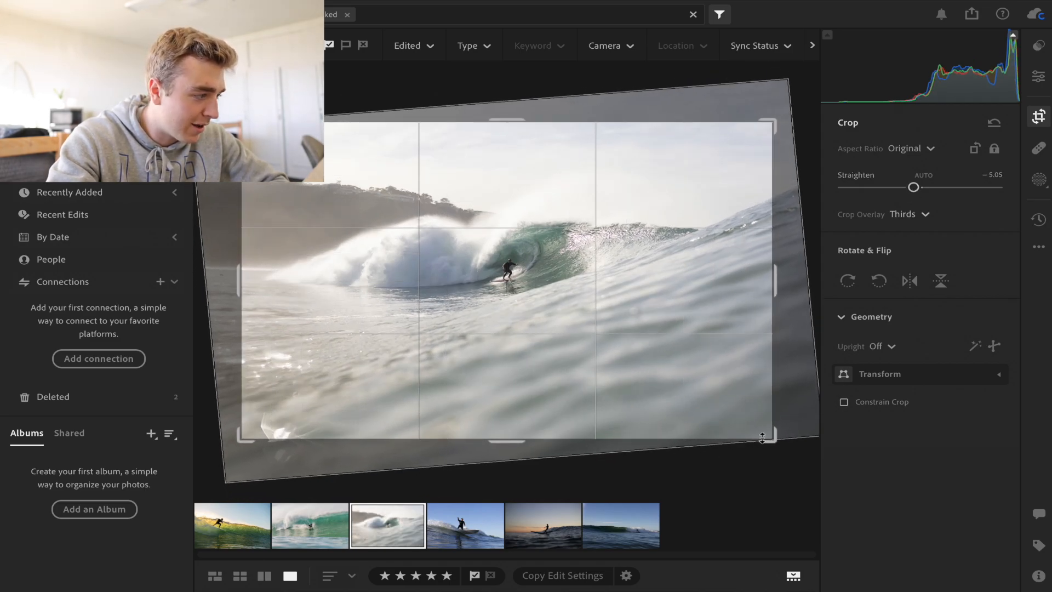
drag(766, 436, 718, 404)
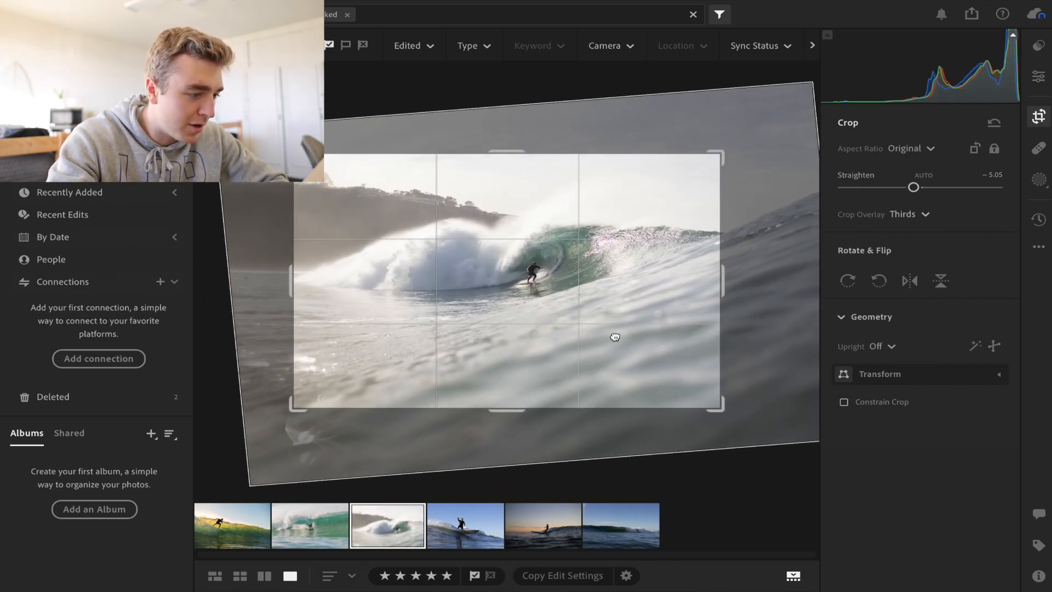
drag(611, 343, 593, 349)
key(Return)
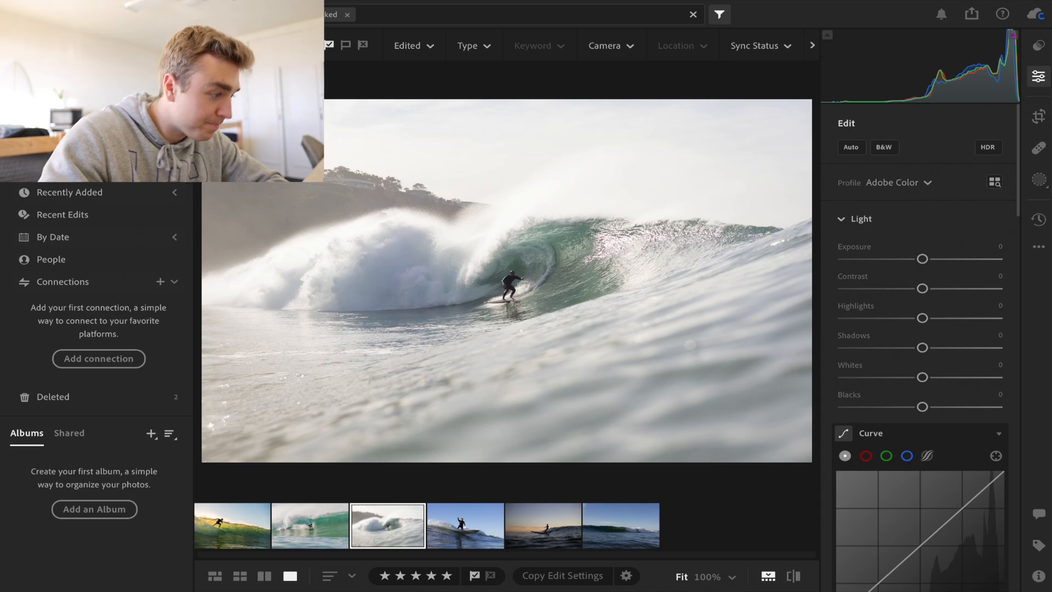
Step: Preview the OceanPhotography presets on the third photo and apply High Contrast
click(1040, 45)
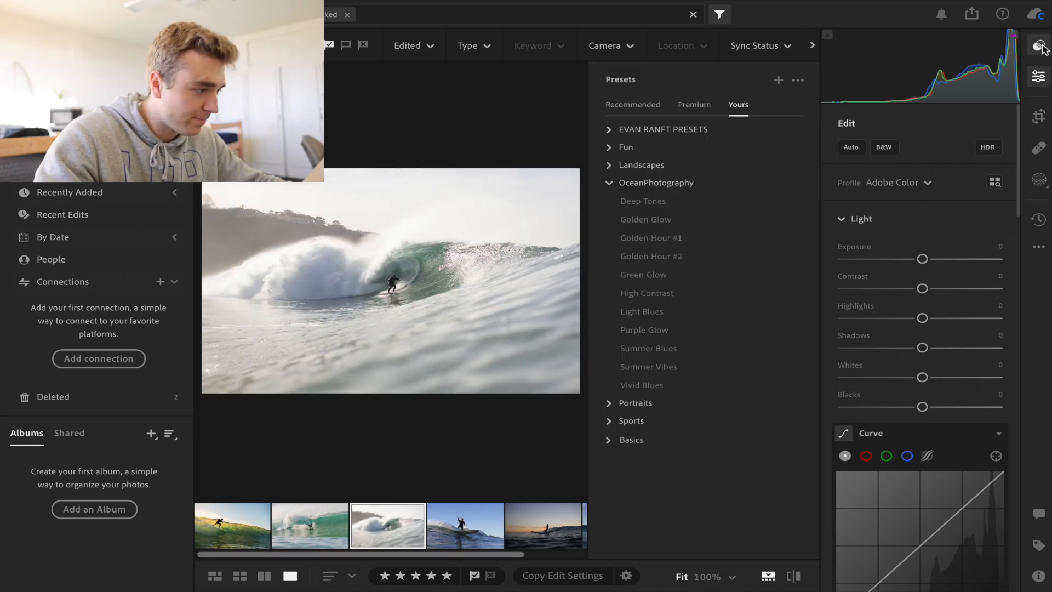
click(669, 194)
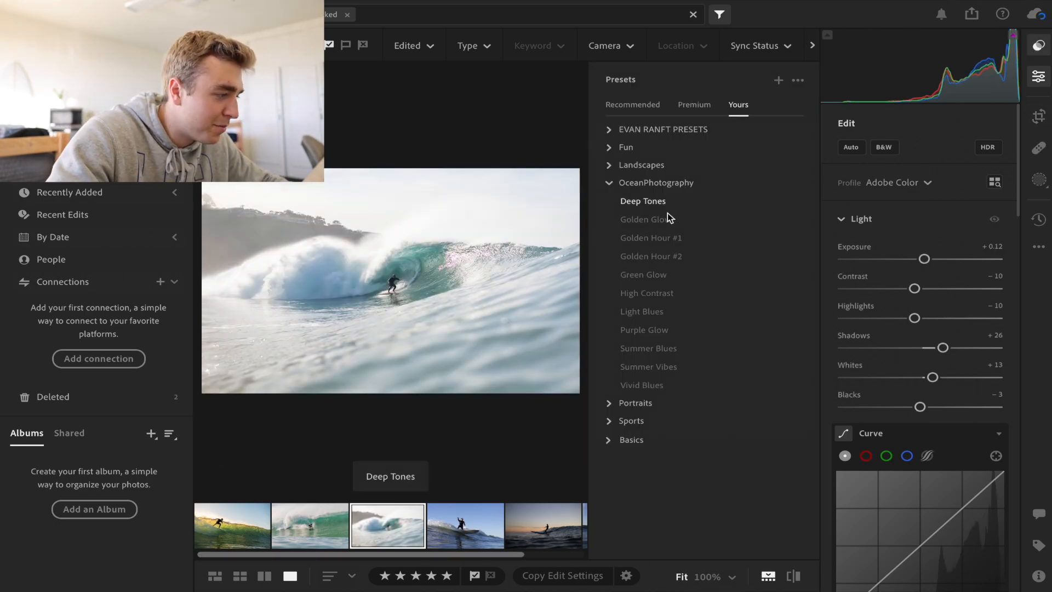
click(666, 220)
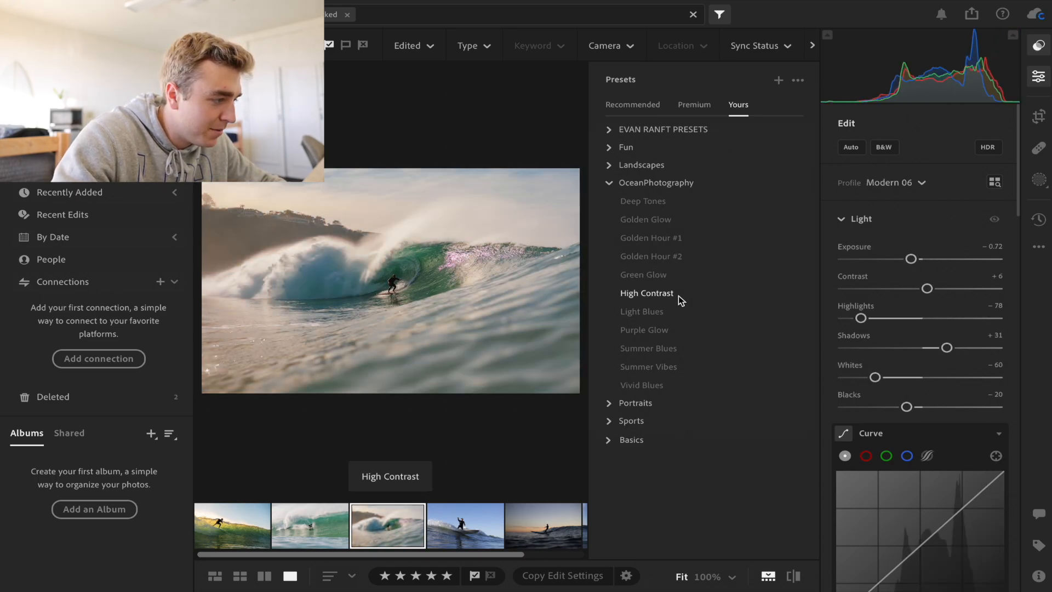
click(677, 294)
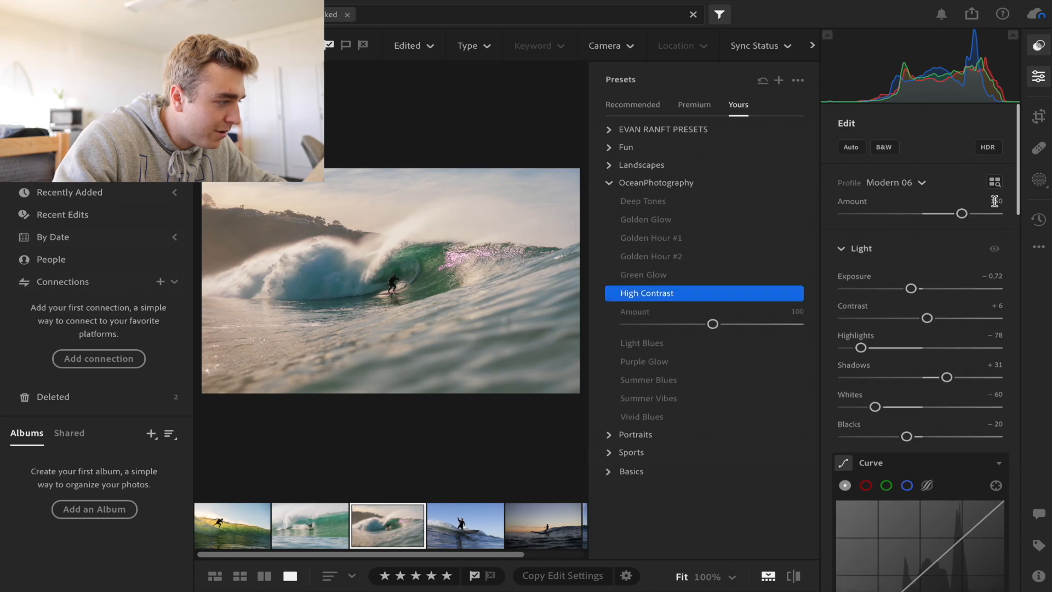
Step: Set the third photo's Exposure to -0.46, Contrast to +7 and Shadows to +59
click(1041, 45)
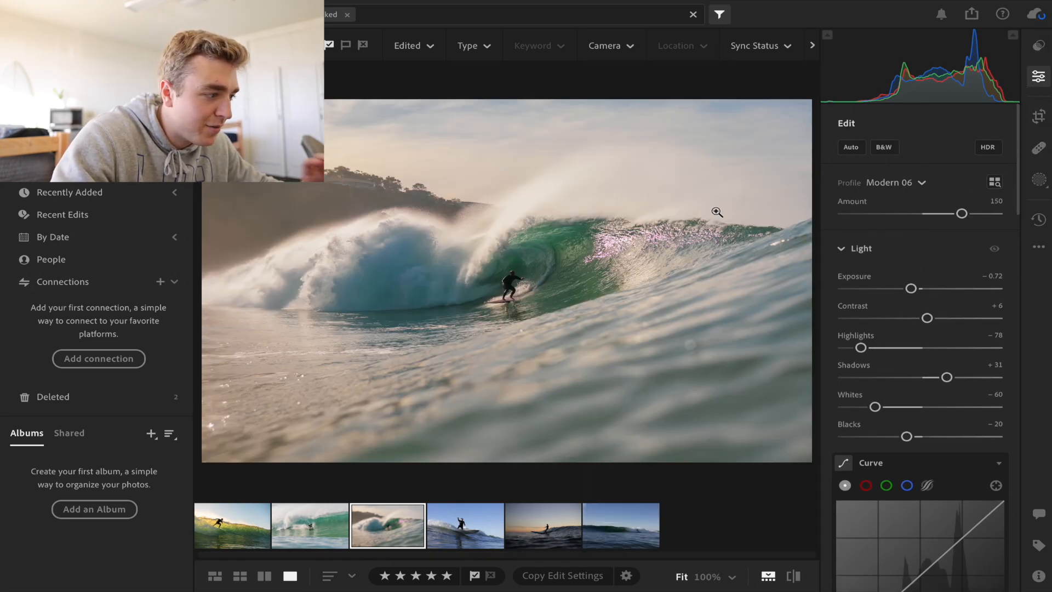
click(1039, 116)
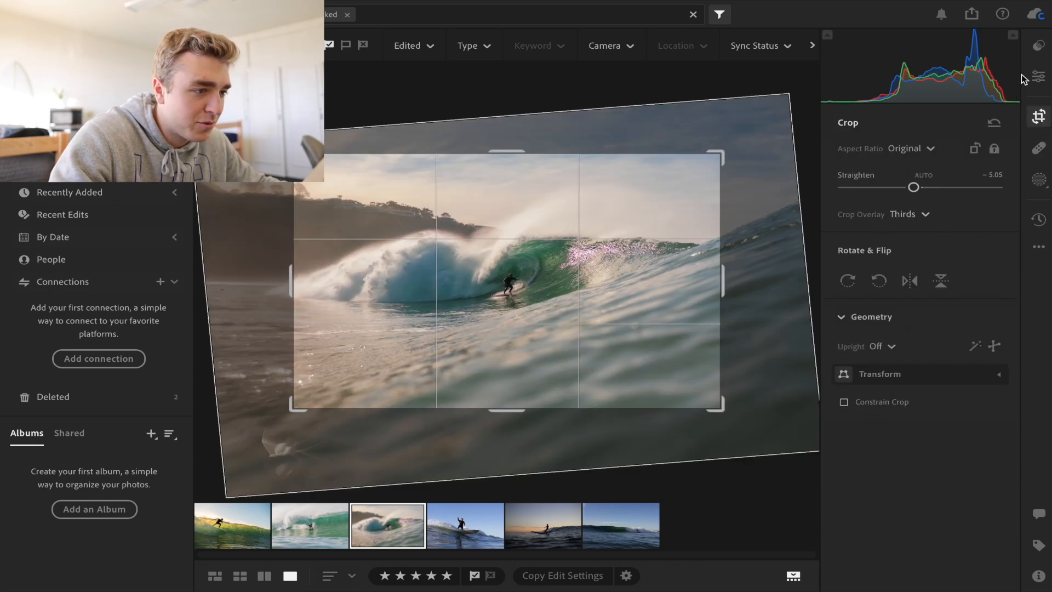
click(1039, 77)
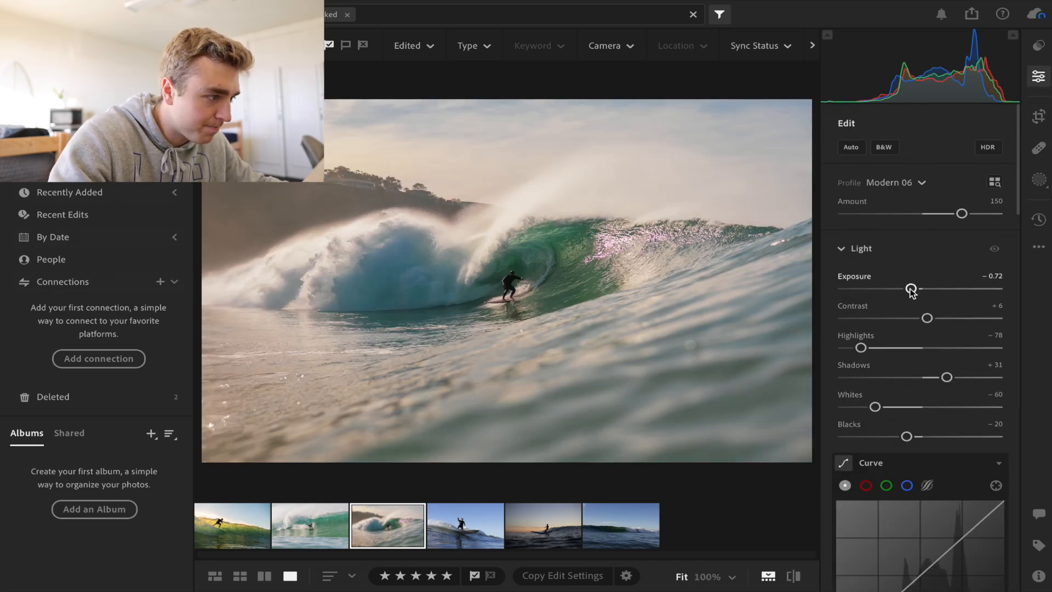
drag(910, 290, 915, 292)
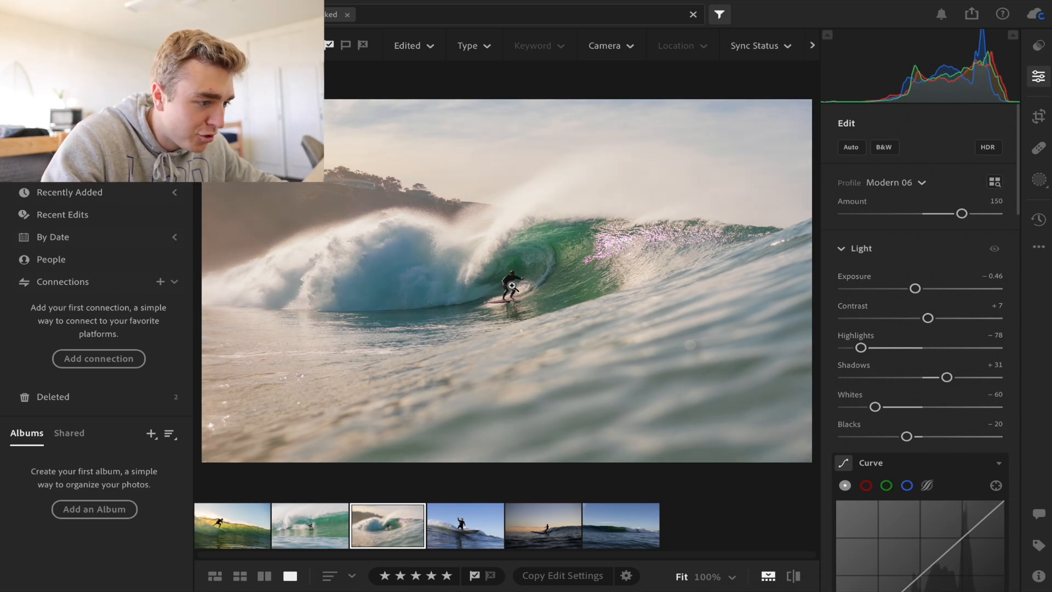
click(511, 285)
drag(948, 377, 968, 377)
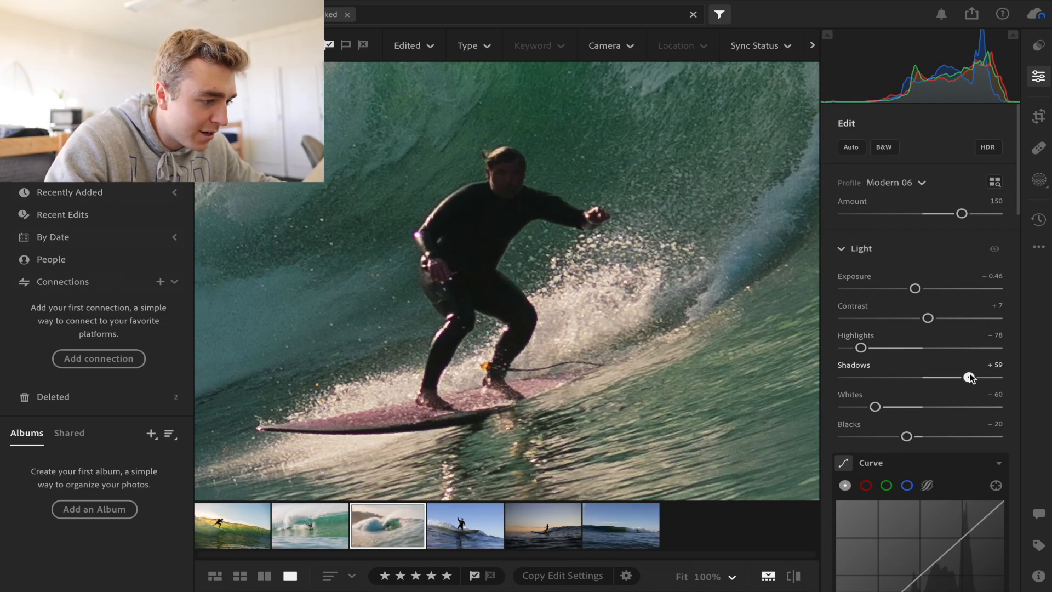
Step: Create an object mask by painting over the surfer in the wave
key(m)
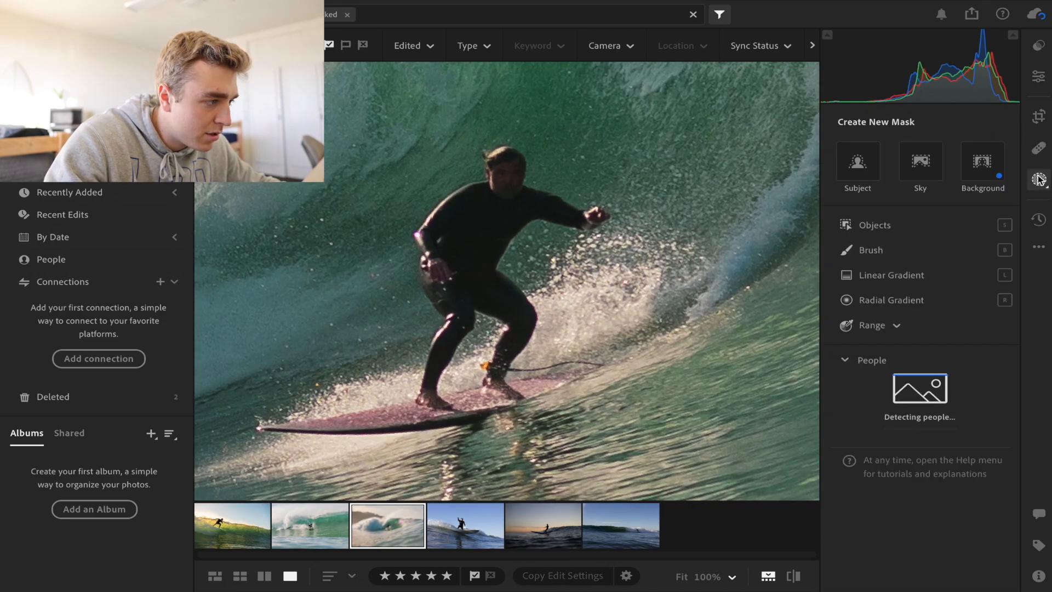
click(541, 208)
click(872, 227)
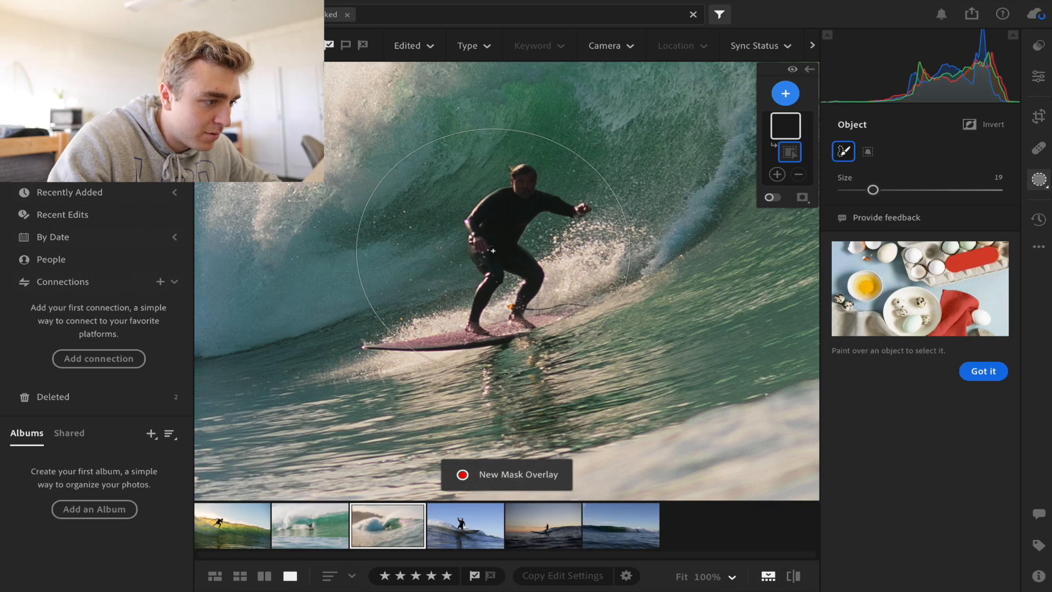
mouse_move(493, 247)
mouse_down()
mouse_move(444, 287)
mouse_move(519, 249)
mouse_up()
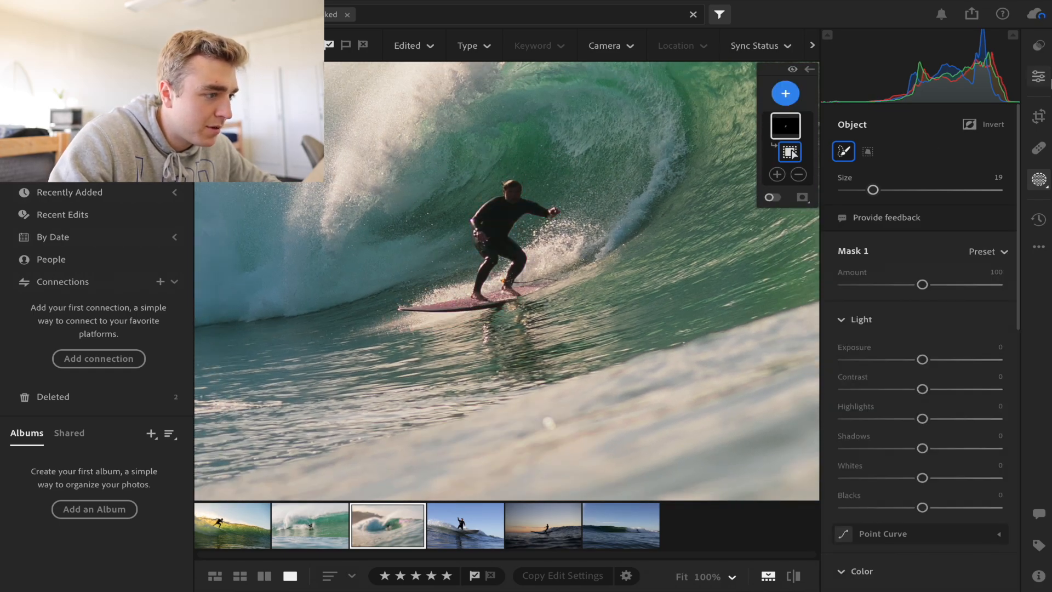
Step: Set the surfer mask's Exposure to +0.36 and Shadows to +42, and inspect the surfer up close
click(1043, 82)
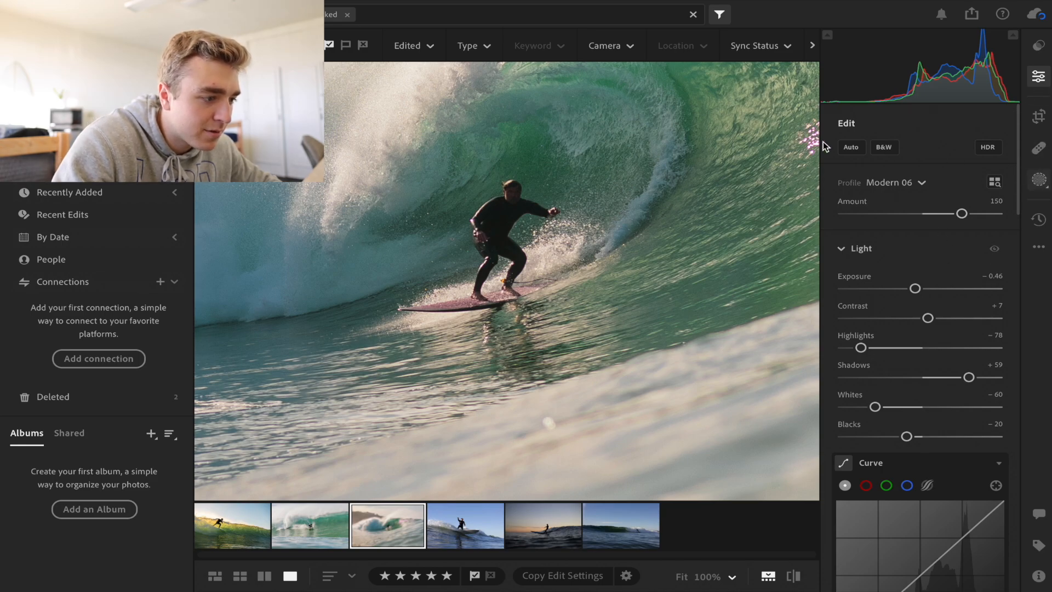
key(m)
drag(922, 359, 936, 360)
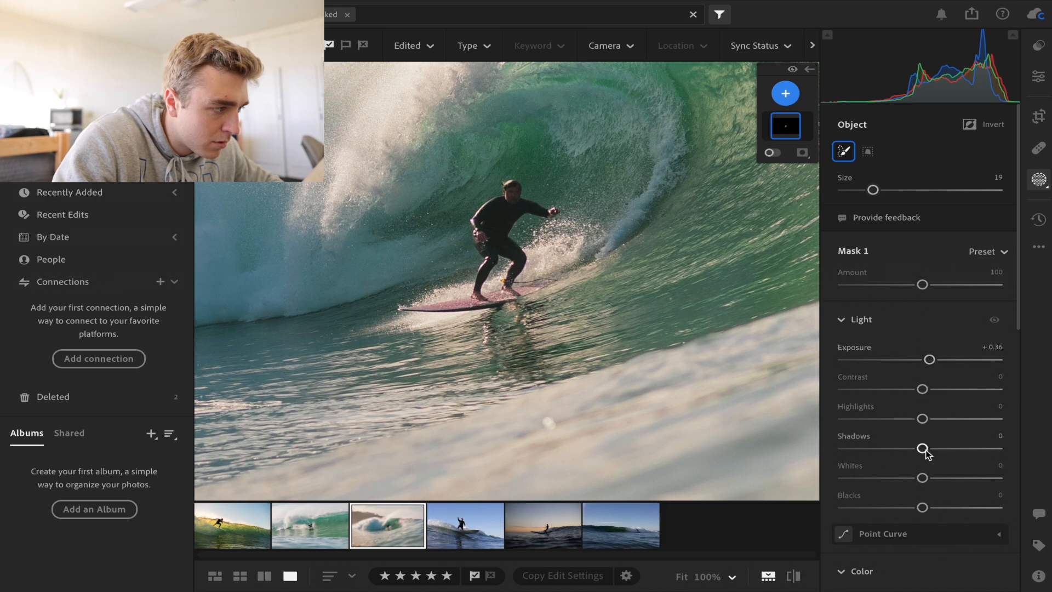
drag(922, 448, 958, 447)
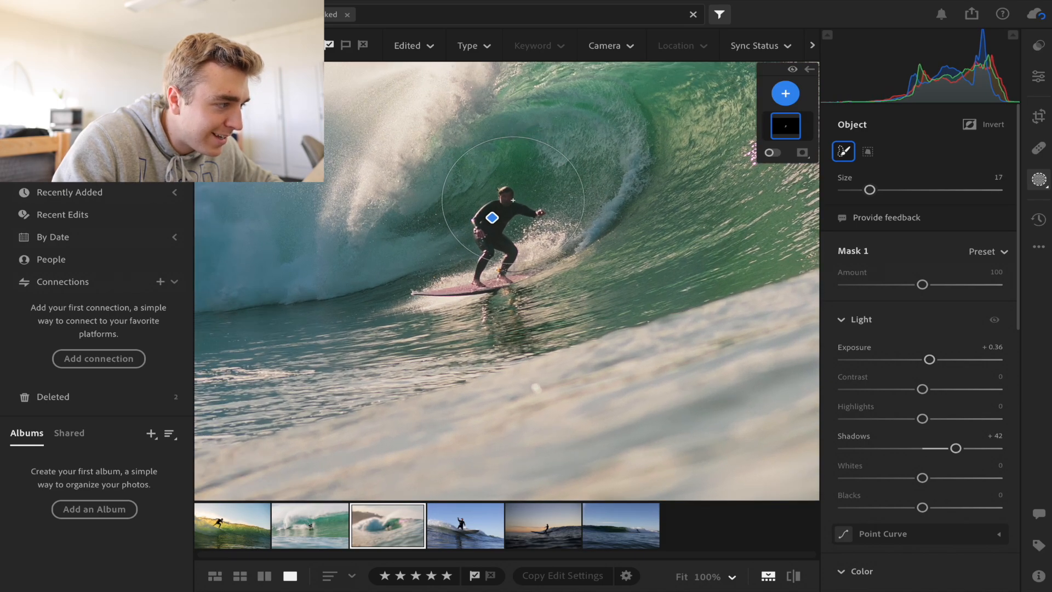
scroll(512, 200, up, 5)
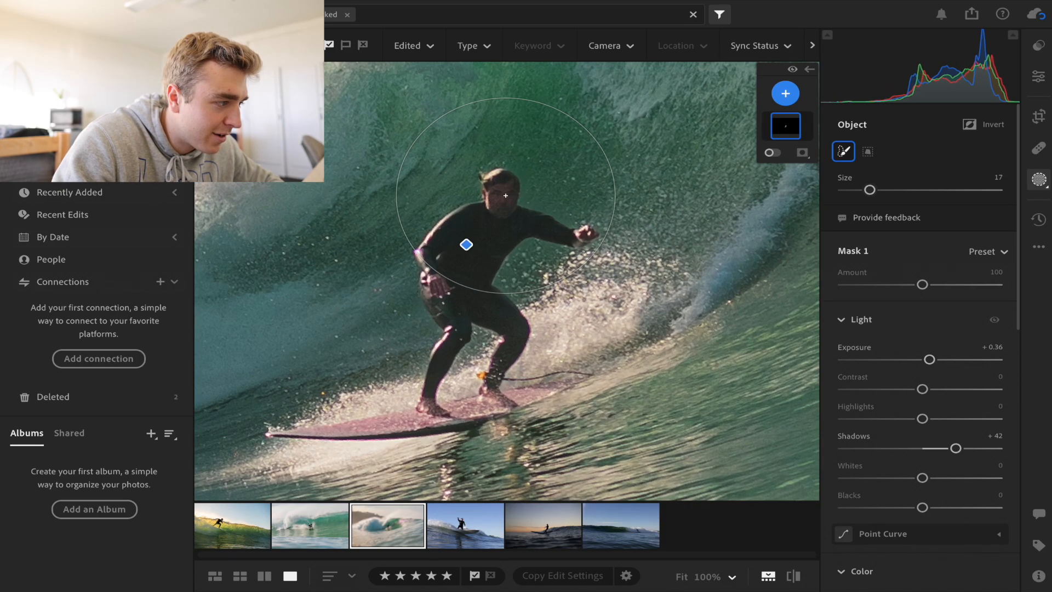
click(1038, 76)
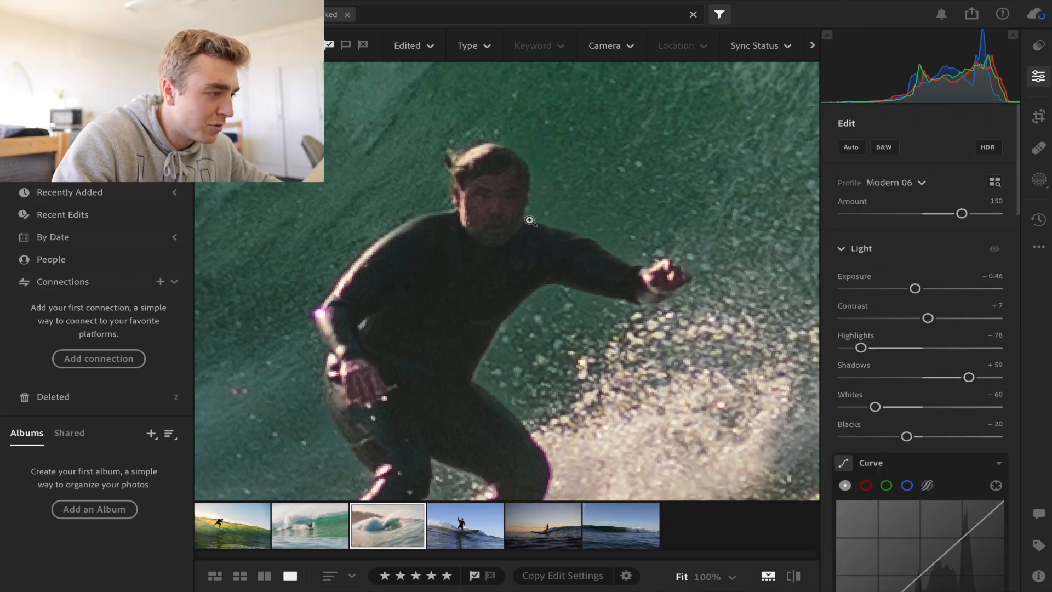
click(599, 283)
click(514, 280)
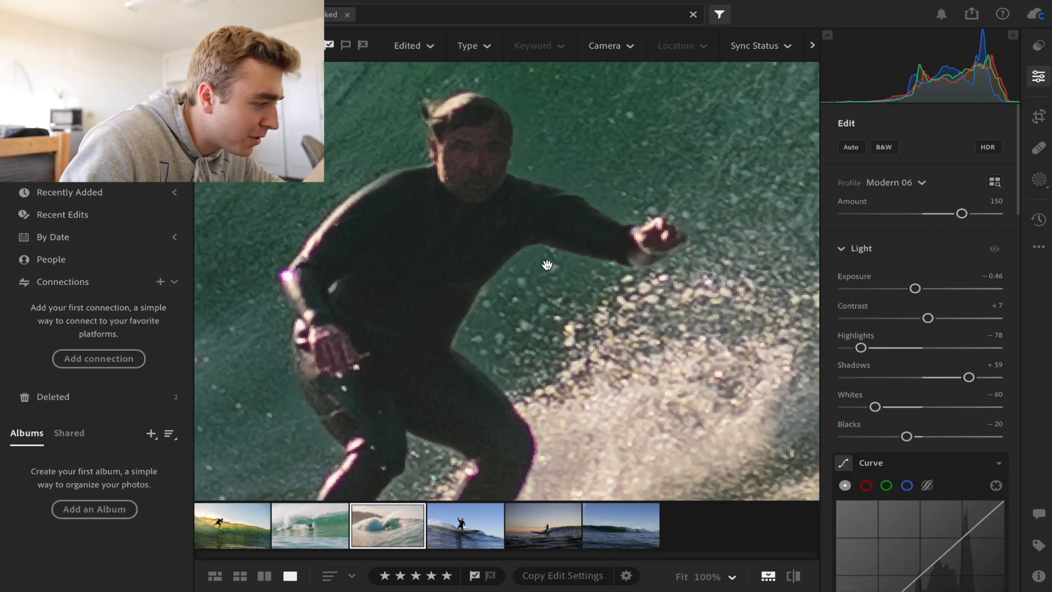
Step: Crop the third photo tighter around the surfer and breaking wave at the original aspect ratio, and check the surfer's detail
key(c)
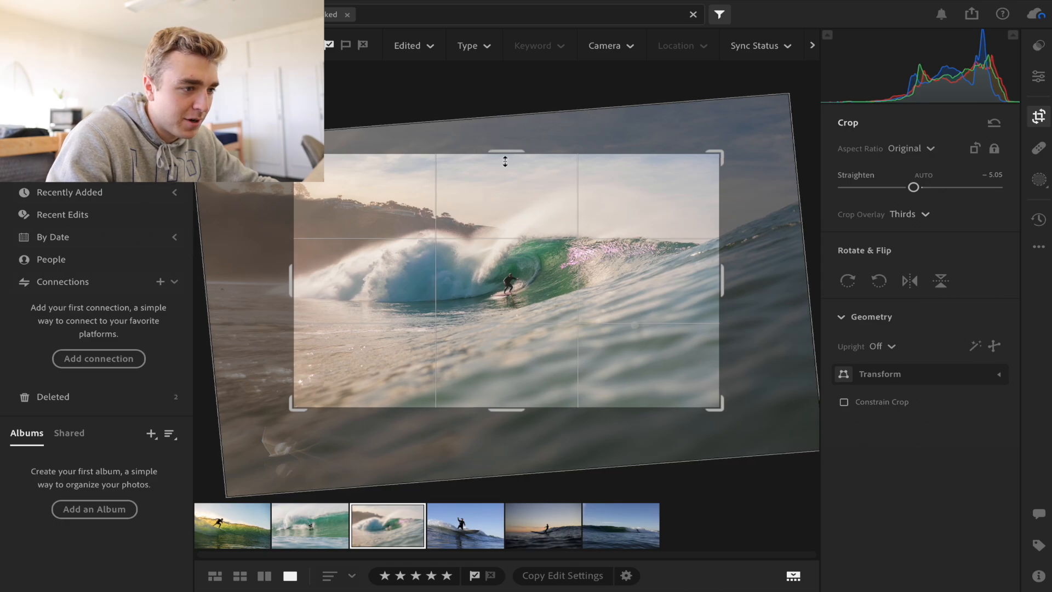
drag(505, 159, 508, 267)
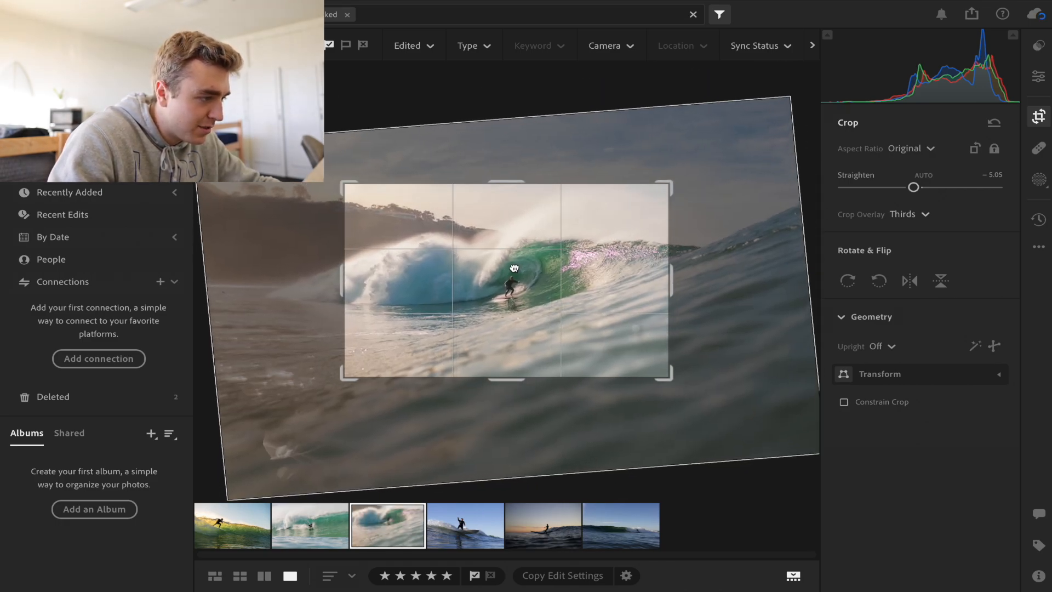
key(e)
click(523, 253)
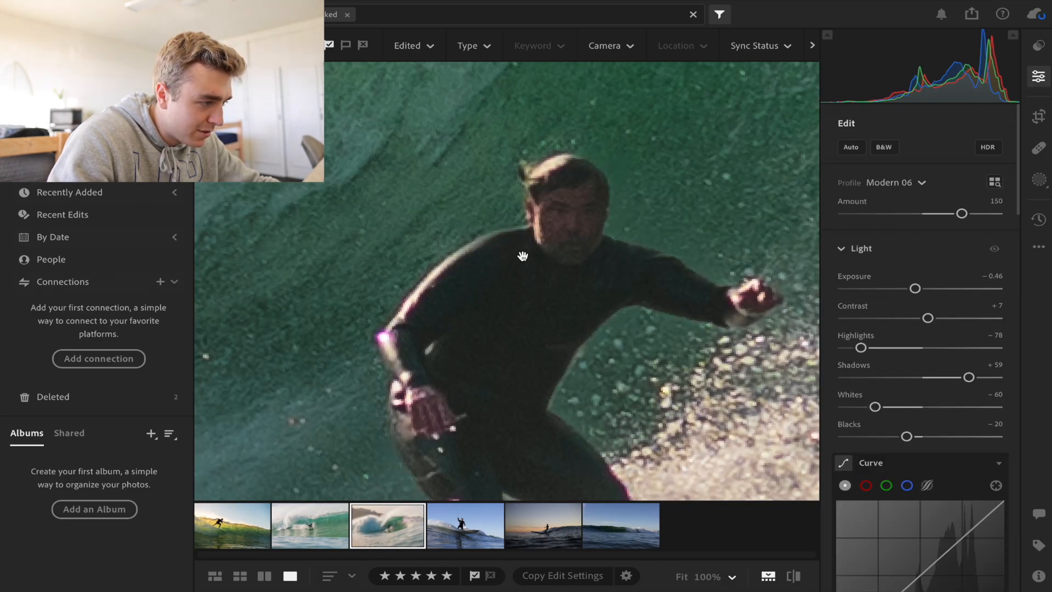
click(522, 256)
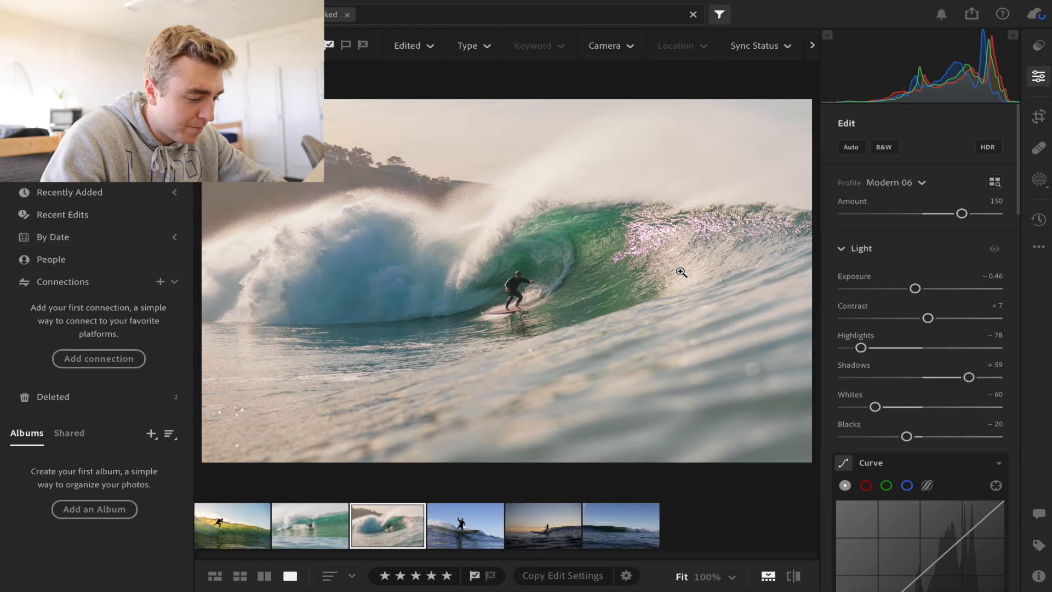
Step: Reduce the third photo's straighten angle slightly and raise its overall Shadows to +95
click(1037, 121)
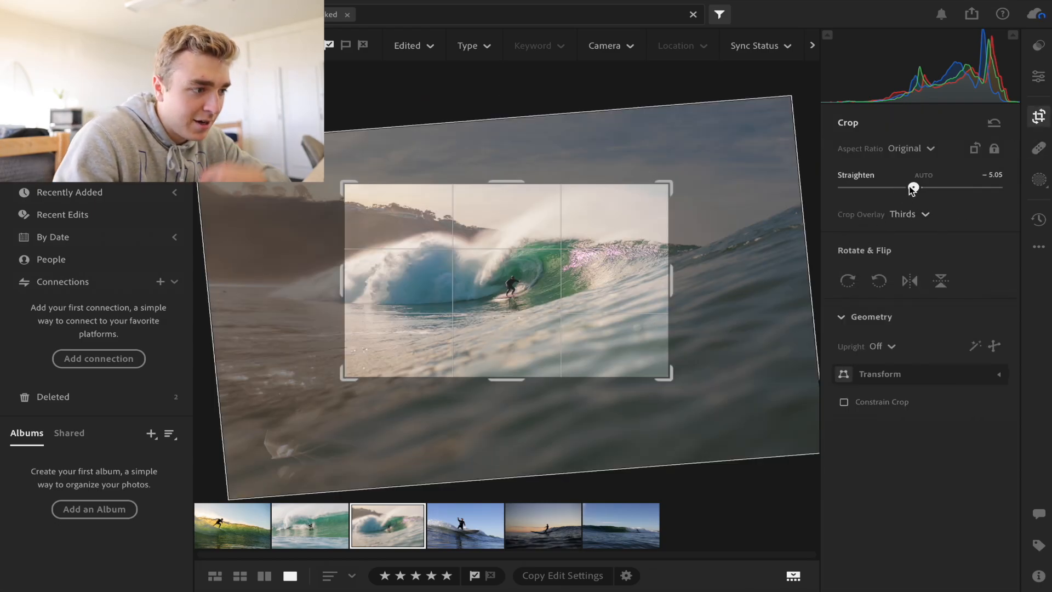
drag(912, 189, 916, 189)
key(e)
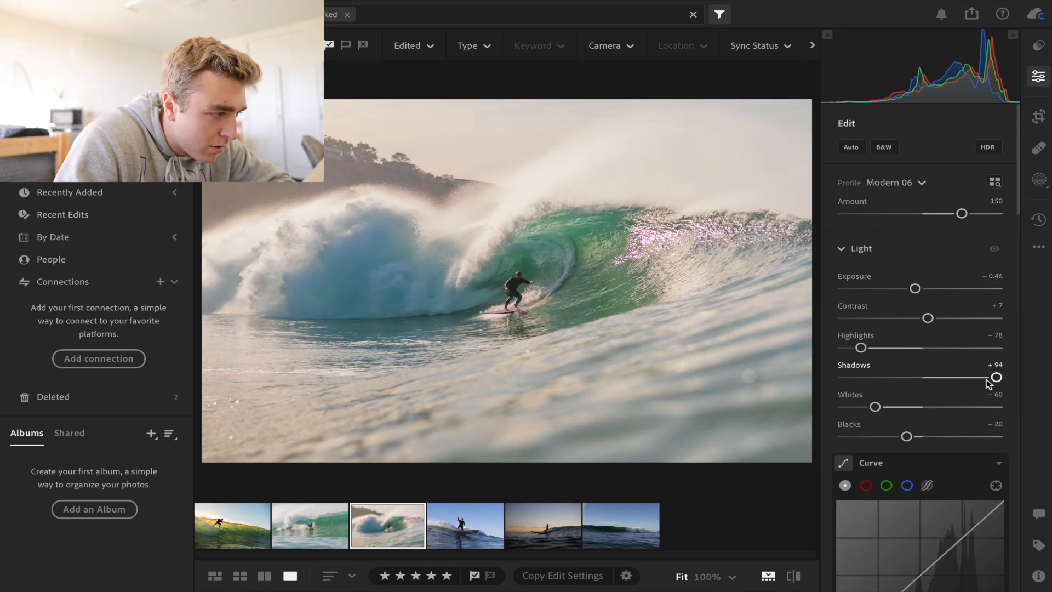
mouse_move(996, 377)
mouse_down()
mouse_move(987, 377)
mouse_move(998, 377)
mouse_up()
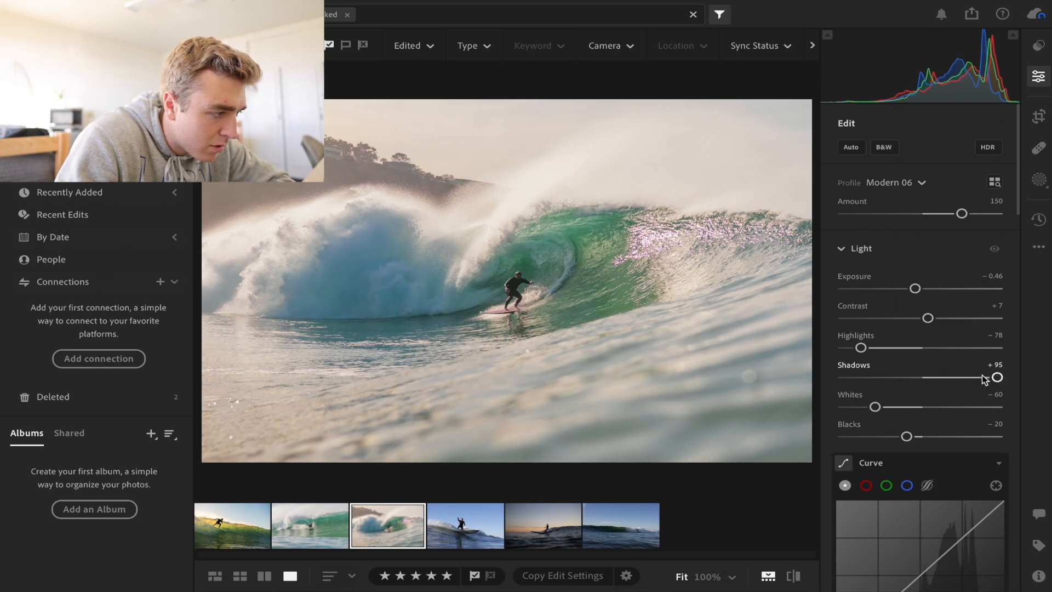
Step: Refine the surfer mask with Exposure +0.24, Shadows +39 and Blacks +11
click(506, 285)
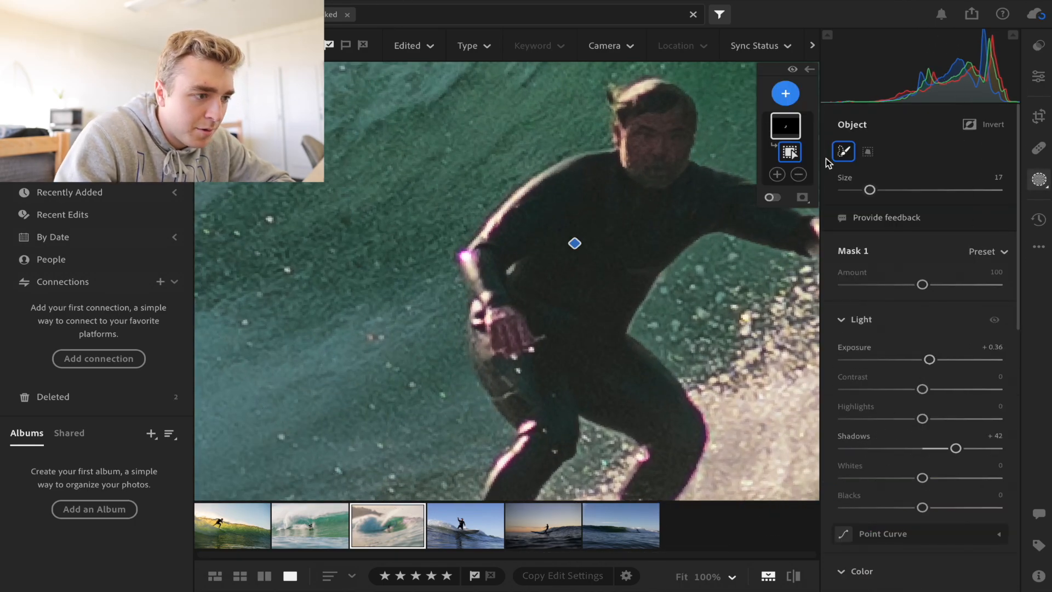
click(783, 133)
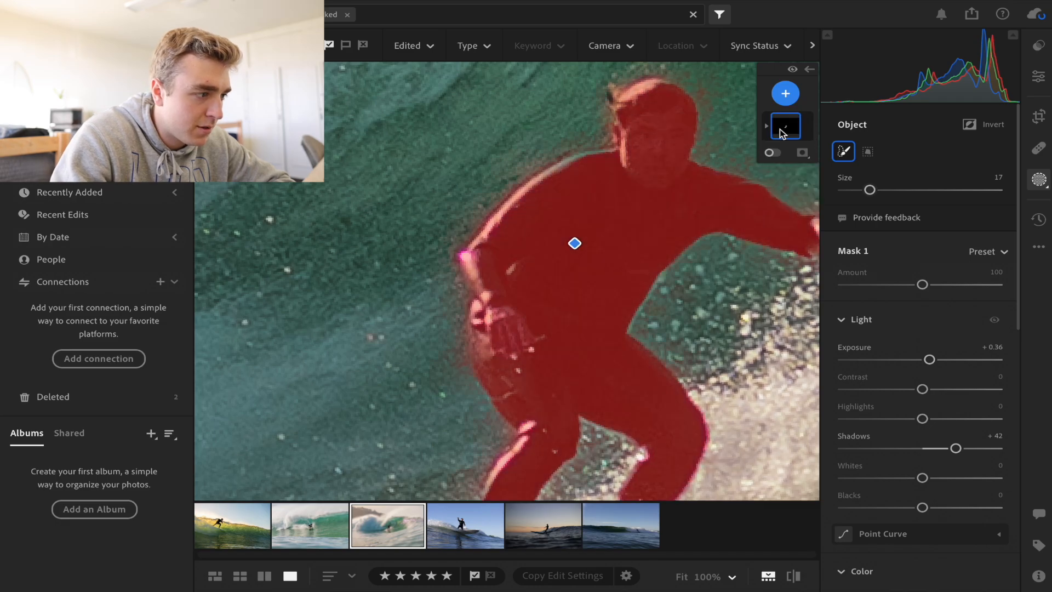
scroll(688, 181, down, 5)
scroll(876, 356, down, 2)
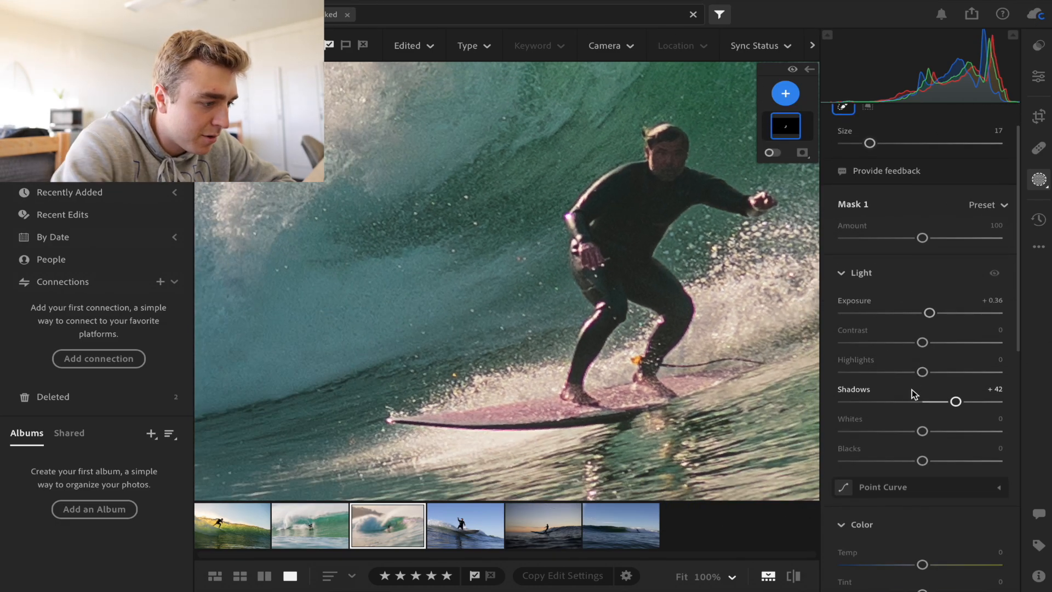
drag(923, 462, 937, 463)
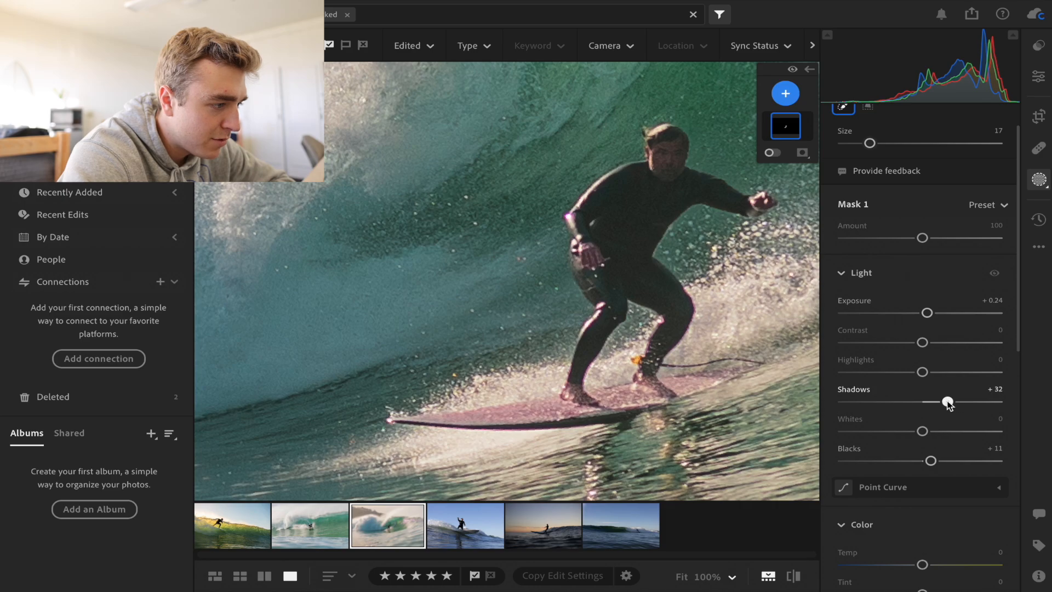
drag(947, 404, 953, 403)
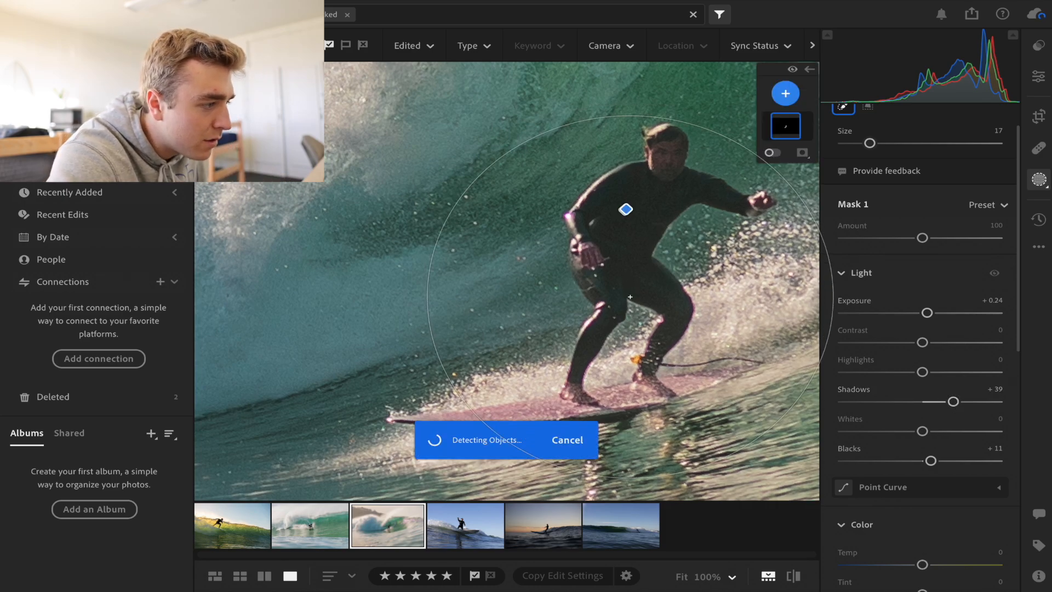
scroll(630, 297, down, 5)
Step: Lower the photo's overall Highlights to -90 and Whites to -86
click(1039, 76)
scroll(680, 241, down, 8)
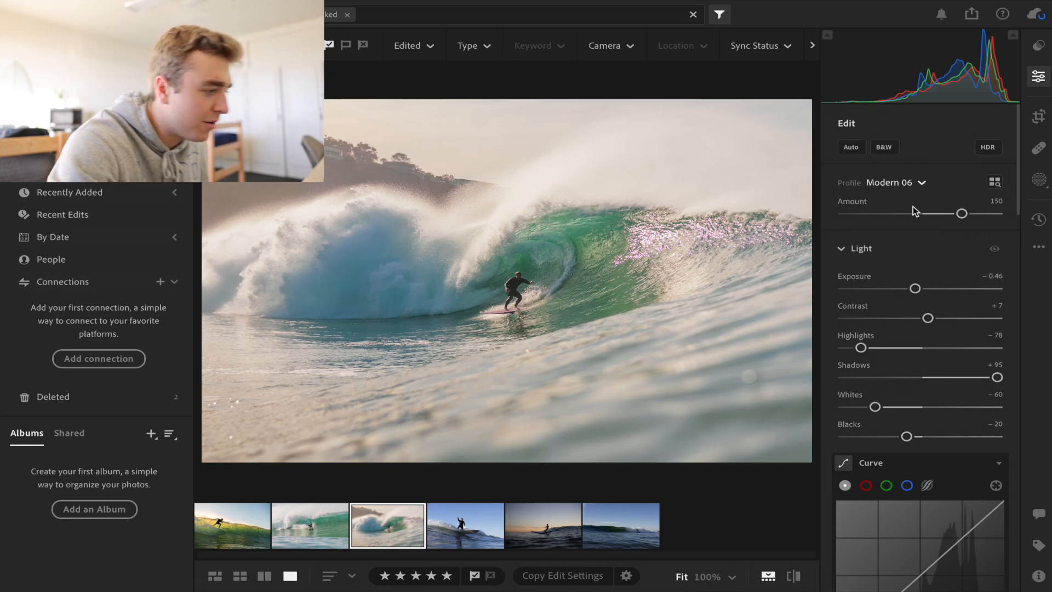
scroll(844, 342, down, 1)
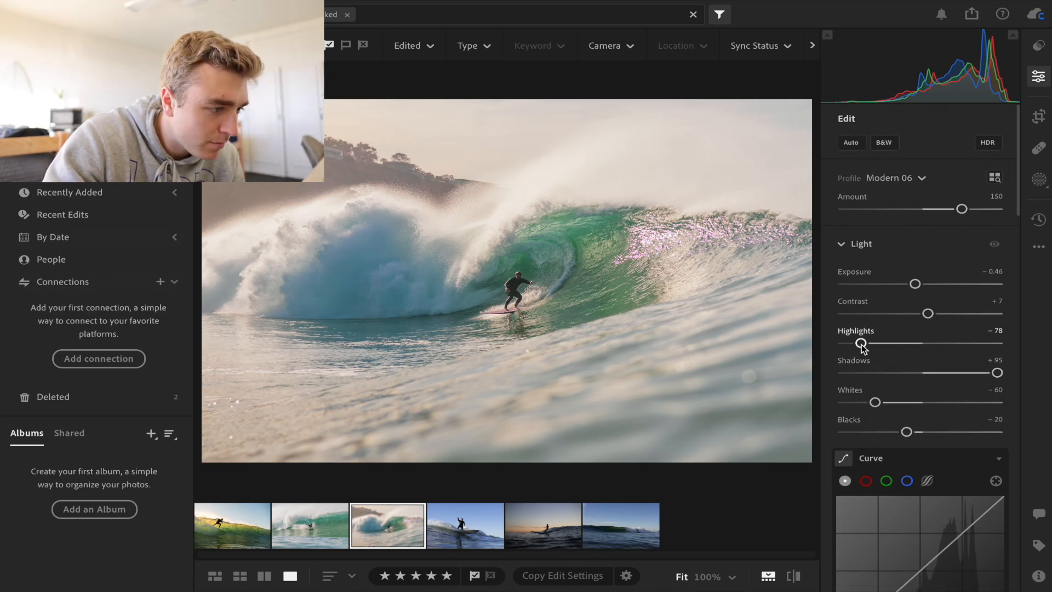
drag(861, 343, 850, 344)
drag(875, 402, 855, 403)
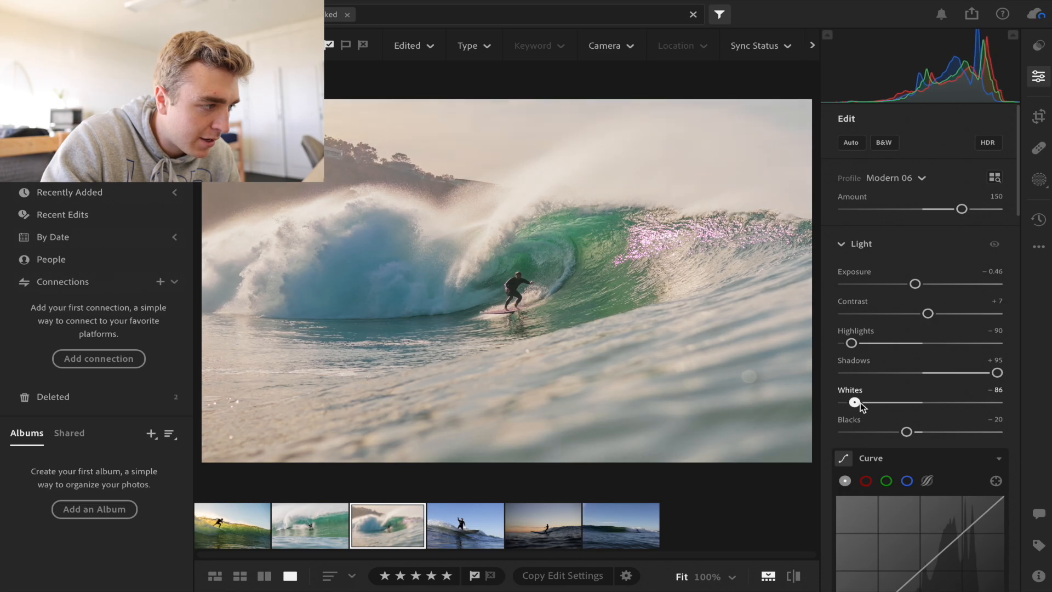
Step: Review the color settings and the surfer up close, and set the overall Exposure to -0.50
scroll(909, 359, down, 10)
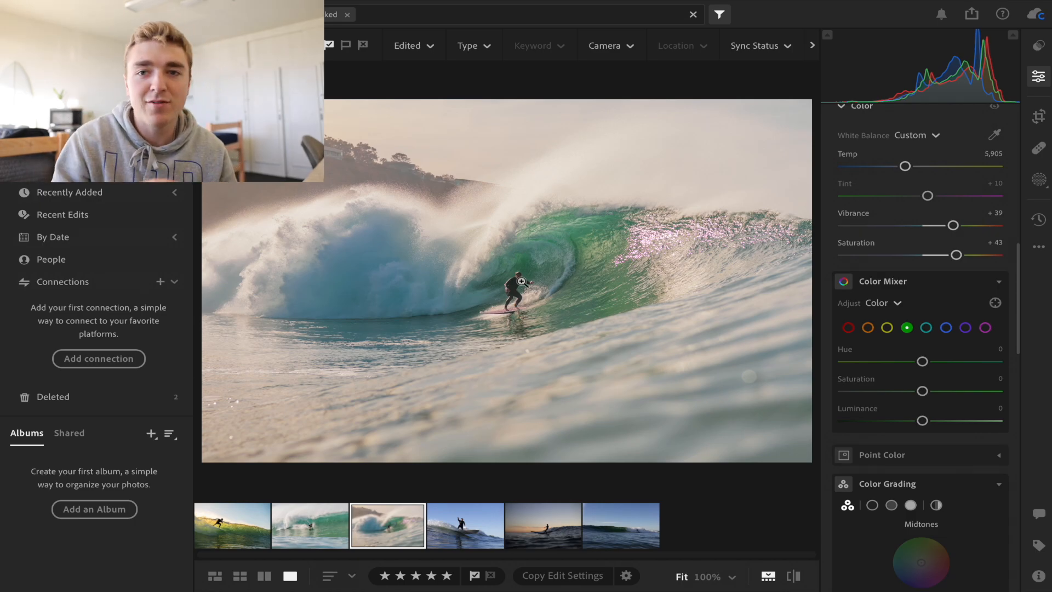
click(513, 287)
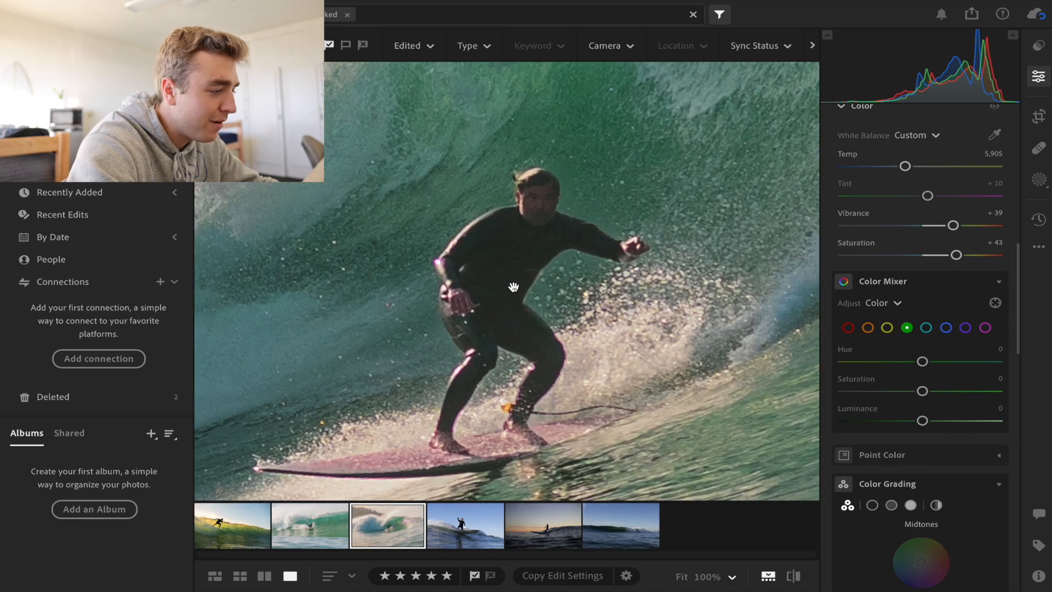
click(514, 287)
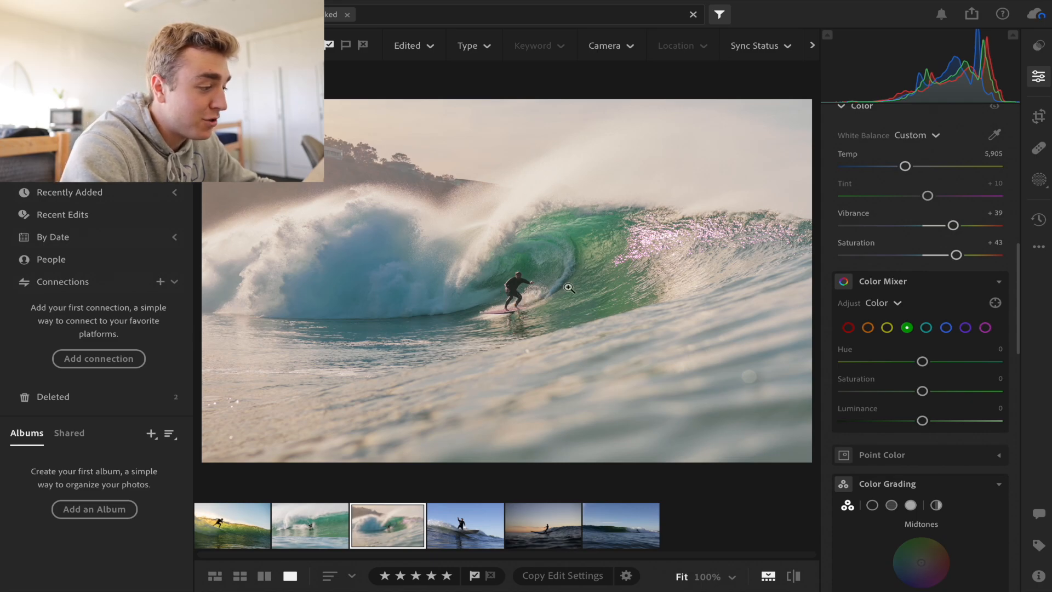
scroll(1018, 216, up, 5)
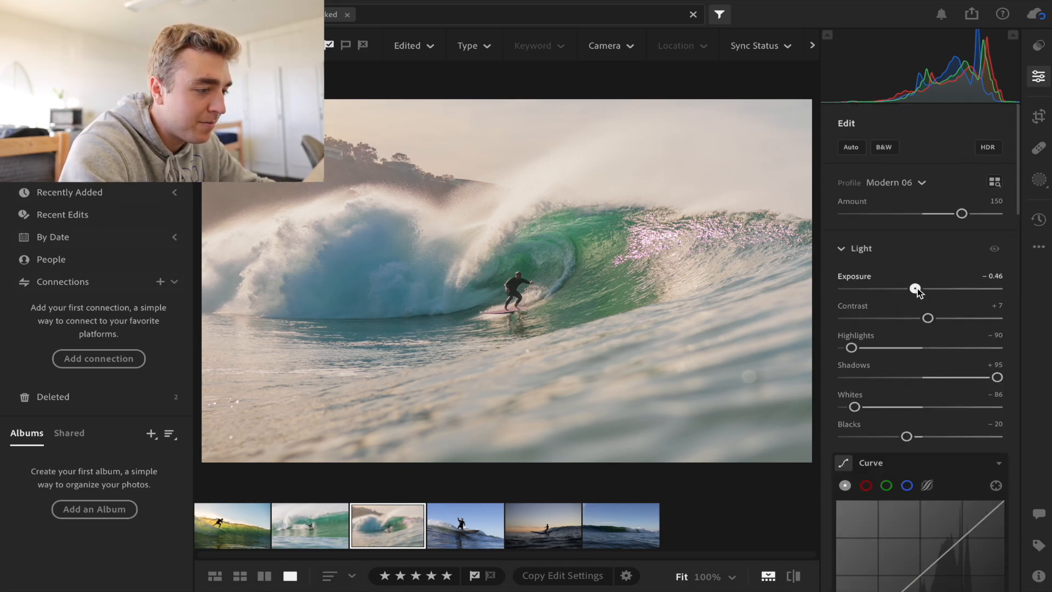
mouse_move(919, 290)
mouse_down()
mouse_move(958, 290)
mouse_move(917, 296)
mouse_up()
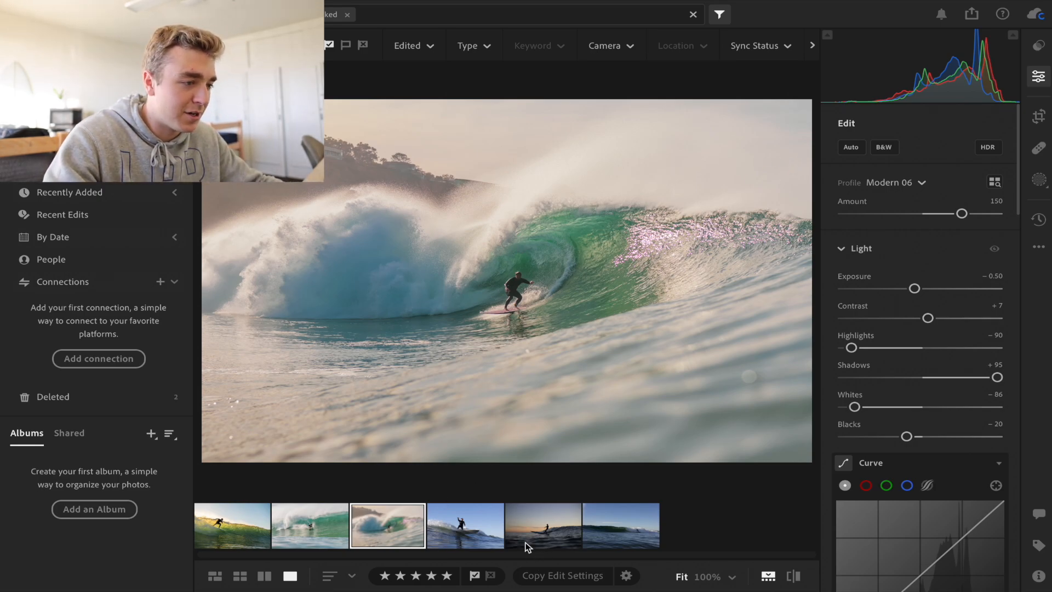
Step: Open the fourth photo and shift its crop so the surfer sits slightly further right and lower in the frame
click(474, 536)
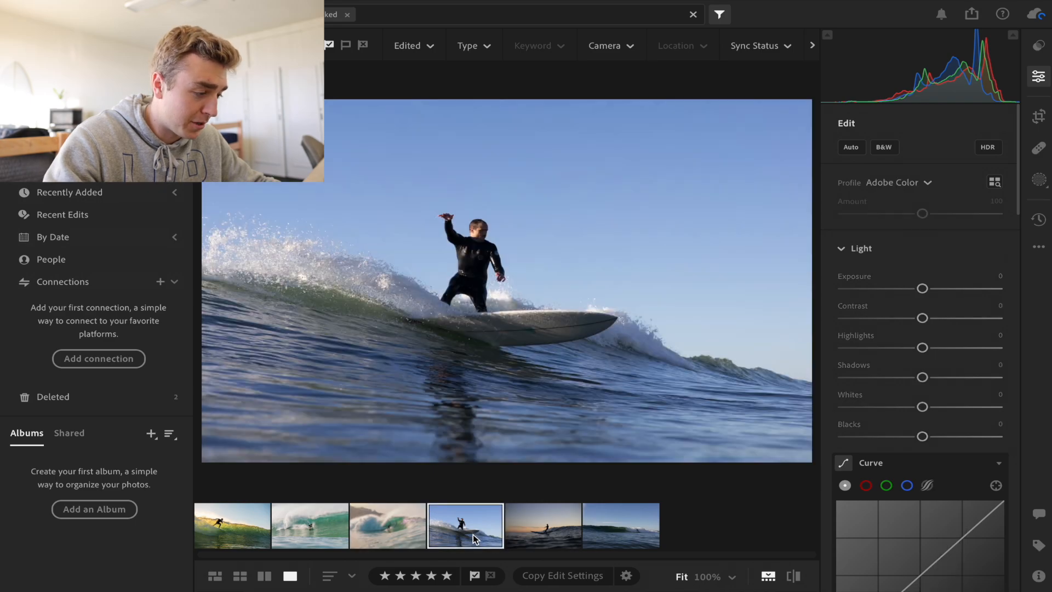
click(1040, 117)
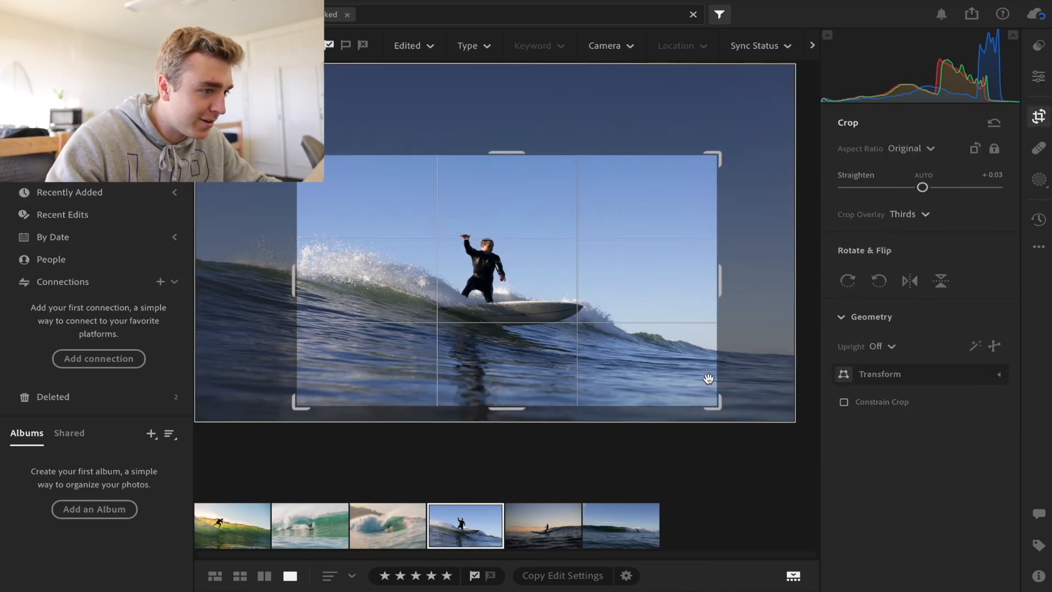
drag(534, 311, 544, 314)
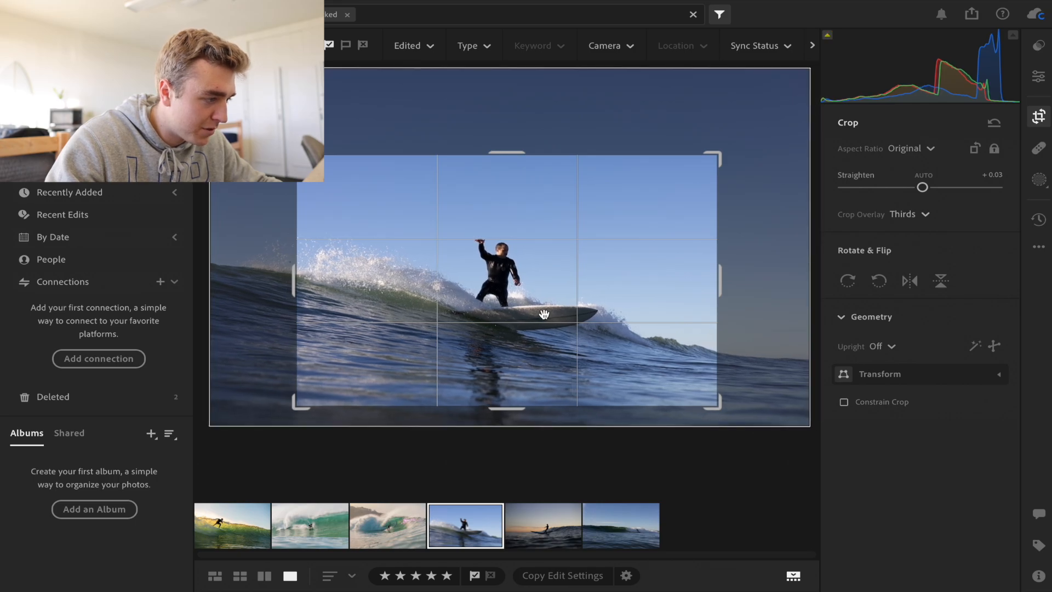
key(Return)
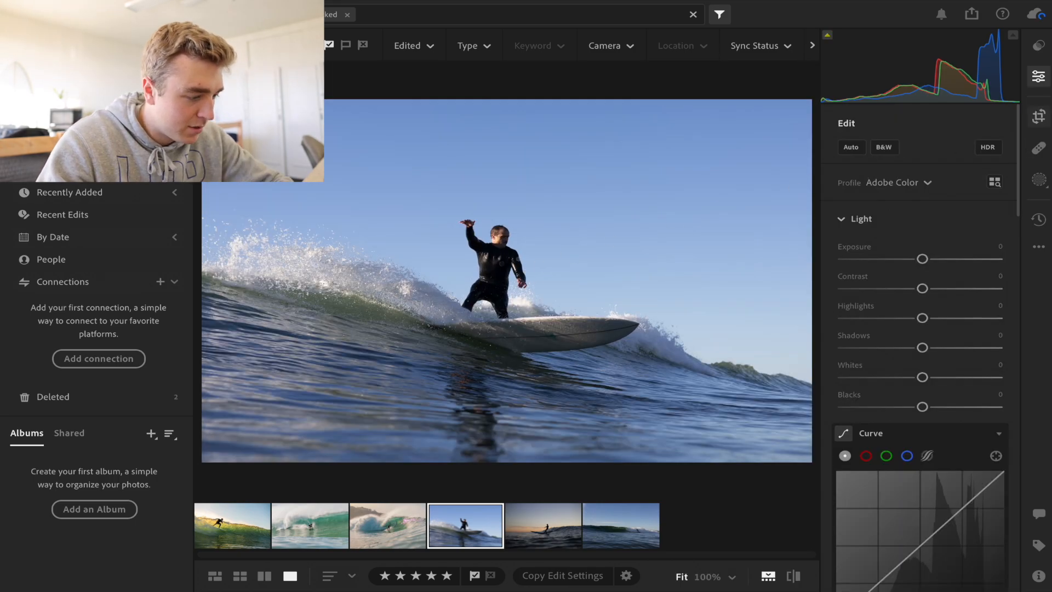
Step: Try the OceanPhotography presets from Deep Tones down to Vivid Blues on the fourth photo
click(1038, 45)
click(676, 205)
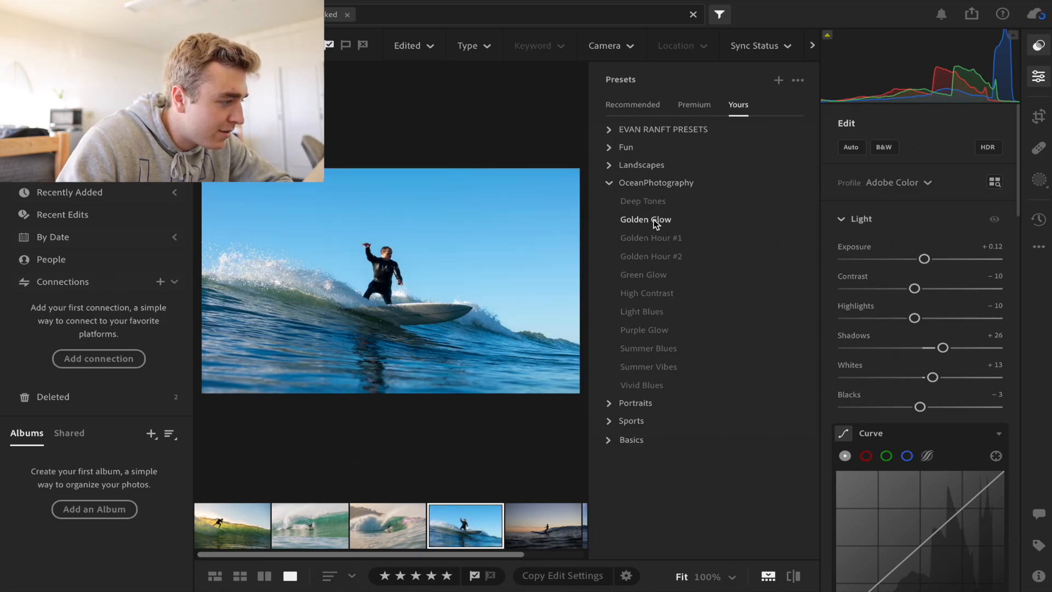
click(658, 223)
click(661, 241)
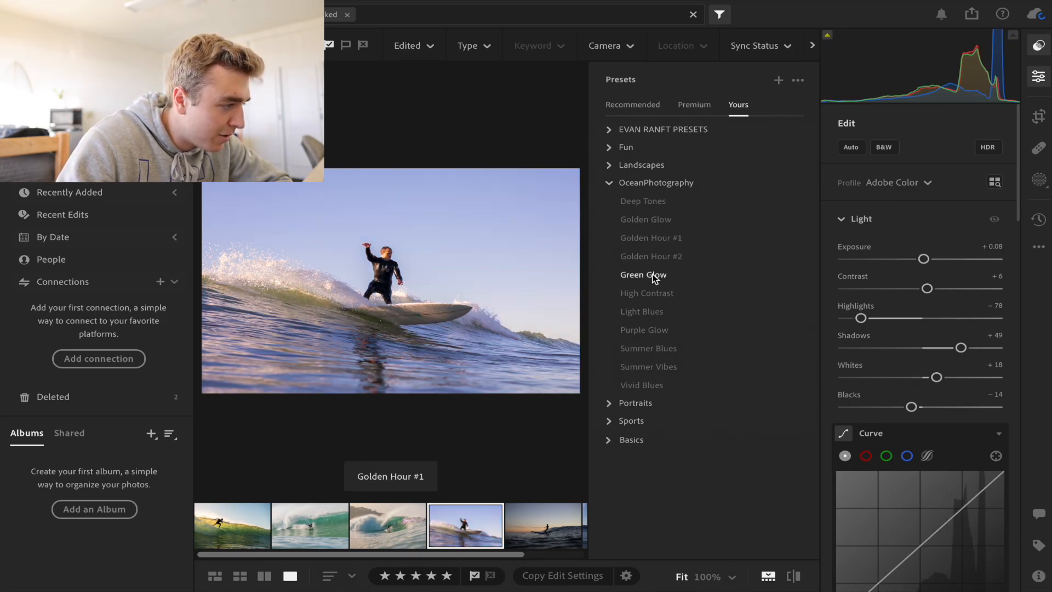
click(652, 276)
click(652, 292)
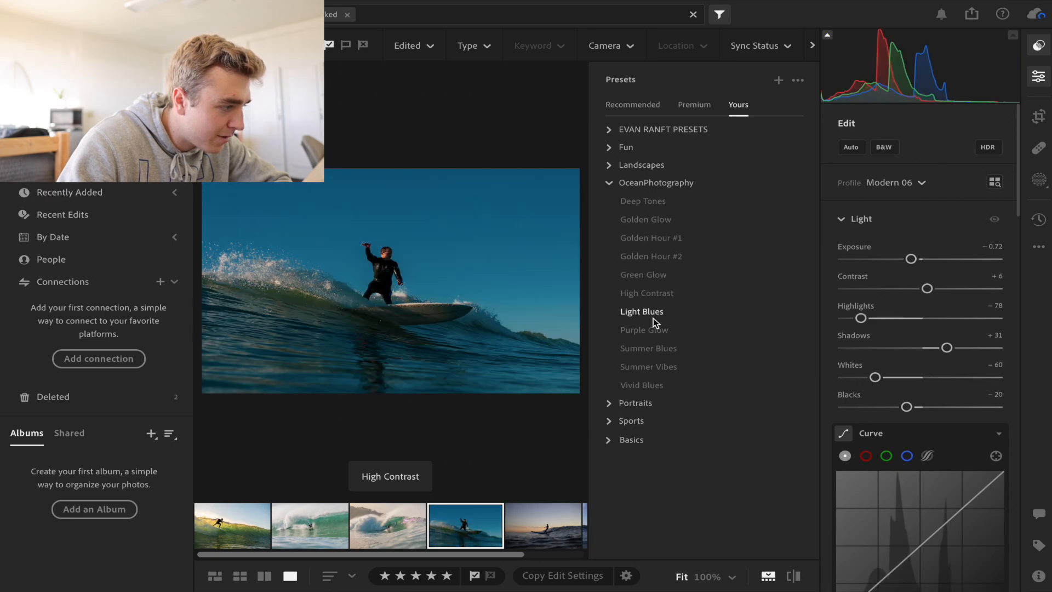
click(653, 313)
click(653, 329)
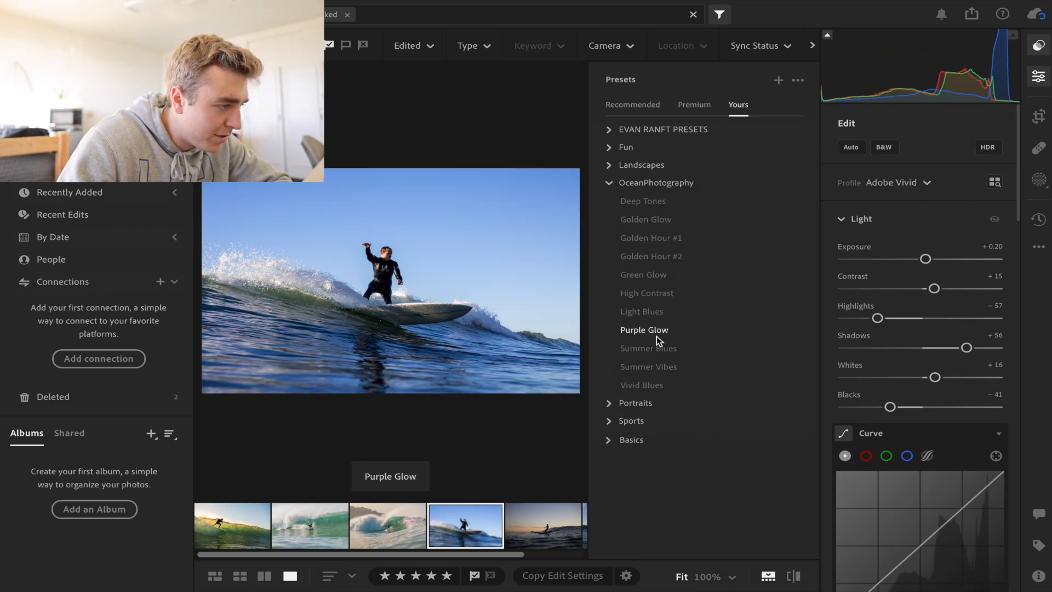
click(655, 343)
click(655, 357)
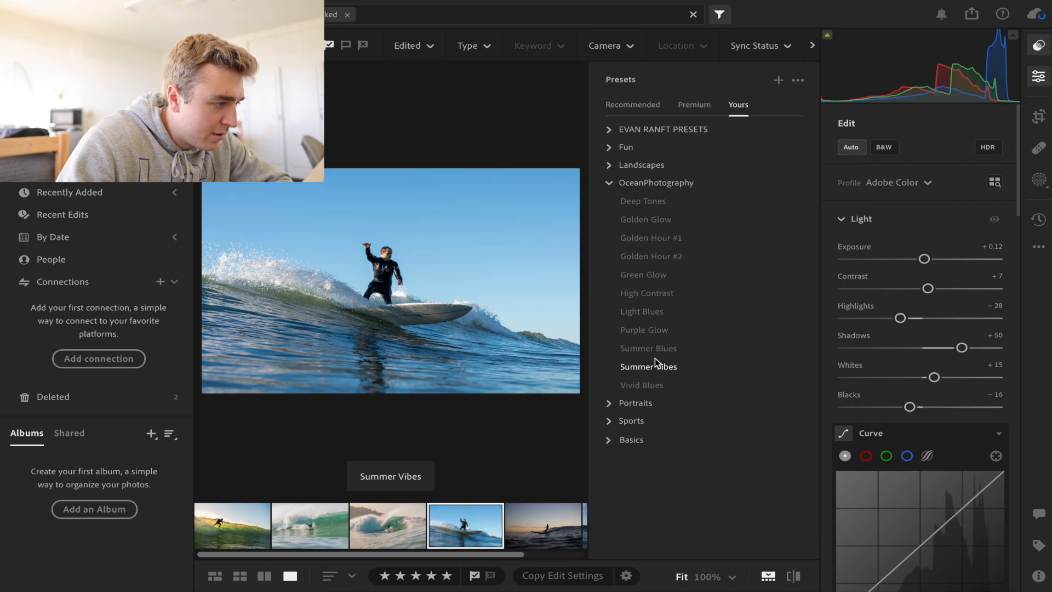
click(660, 382)
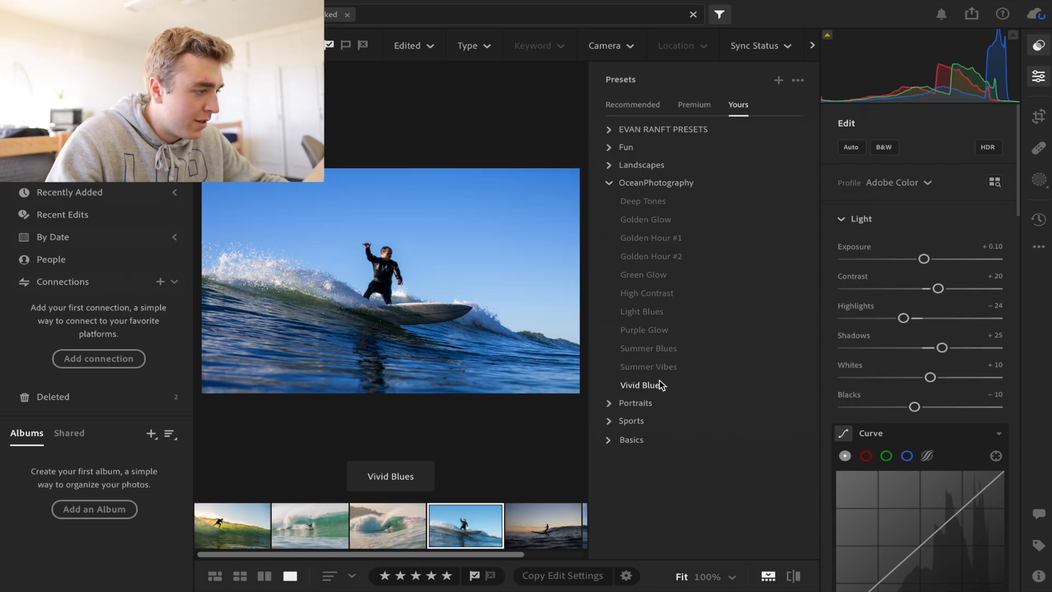
Step: Apply the Deep Tones preset to the photo and change its profile to Adobe Vivid
click(634, 203)
click(1039, 76)
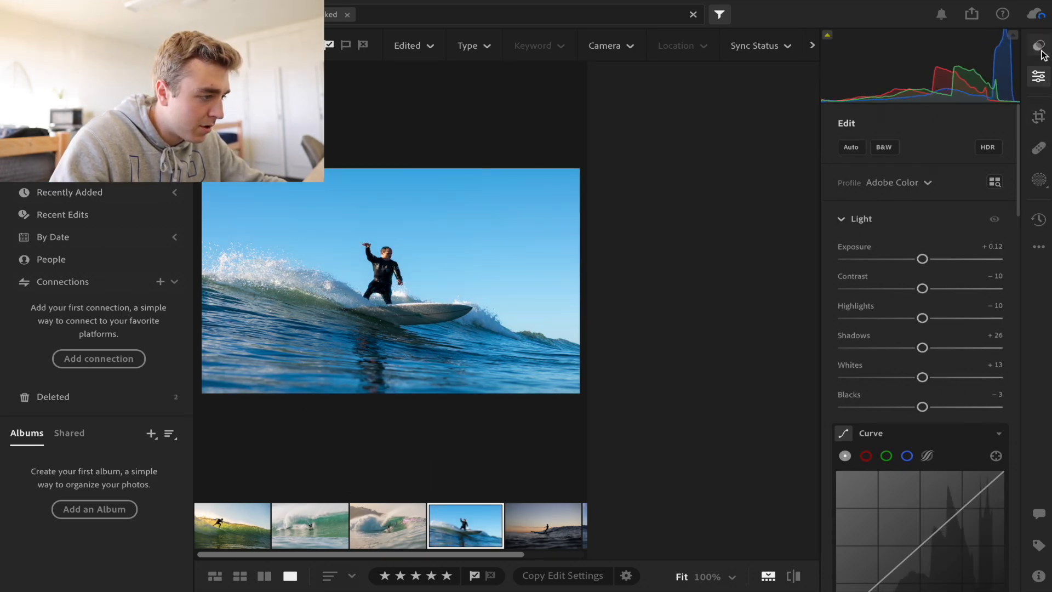
click(899, 180)
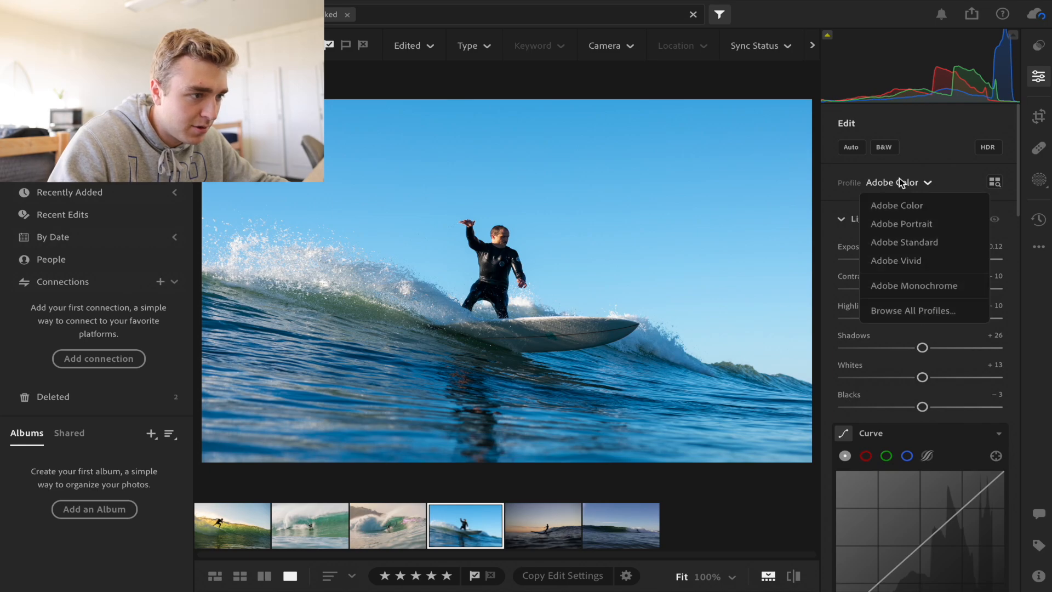
click(909, 262)
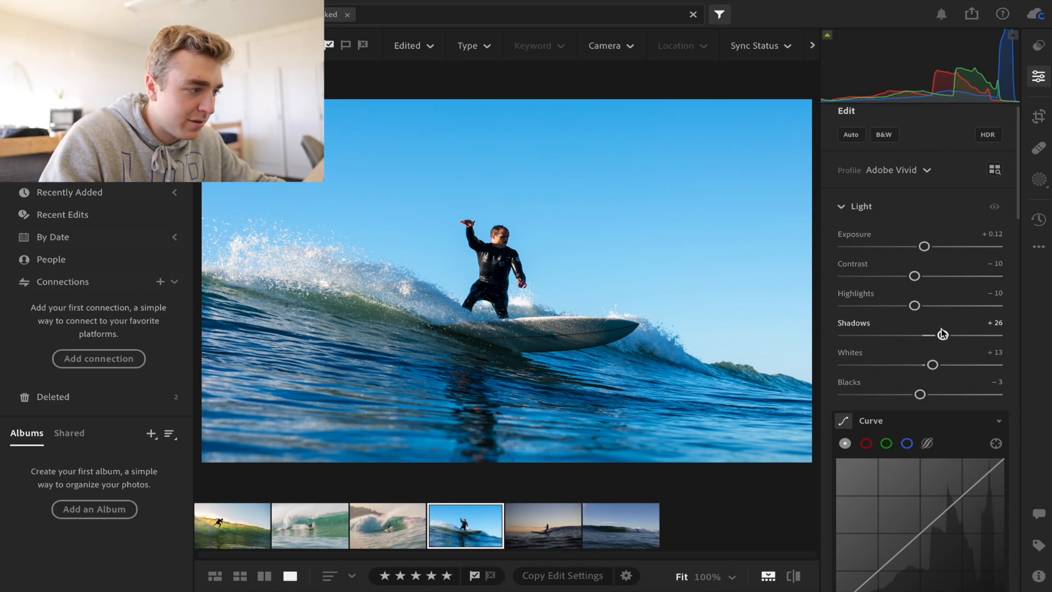
Step: Raise the photo's Shadows to +76 and check the surfer up close
drag(946, 338, 983, 334)
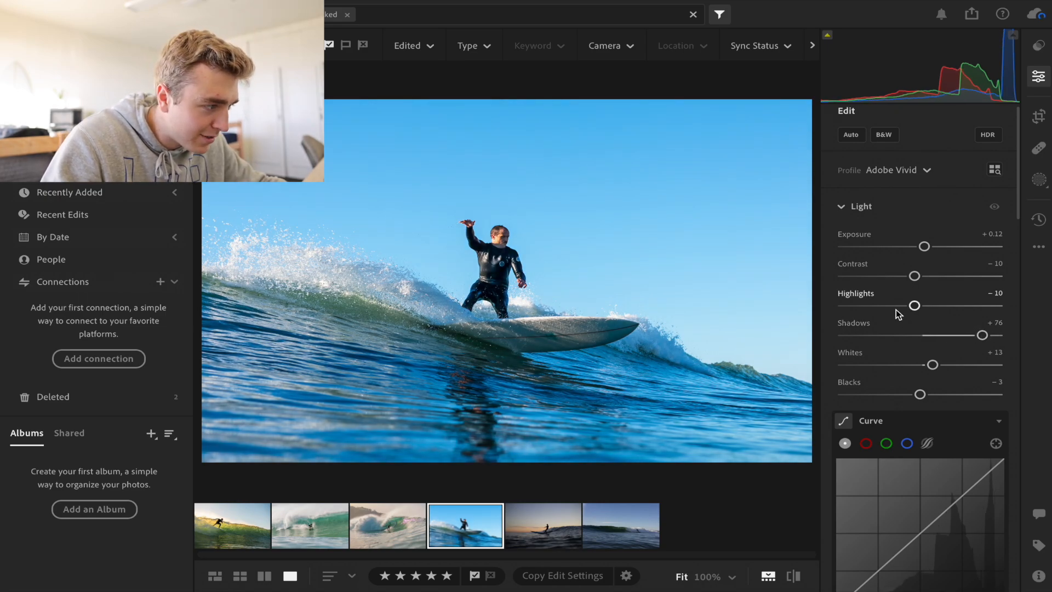
click(495, 244)
click(599, 215)
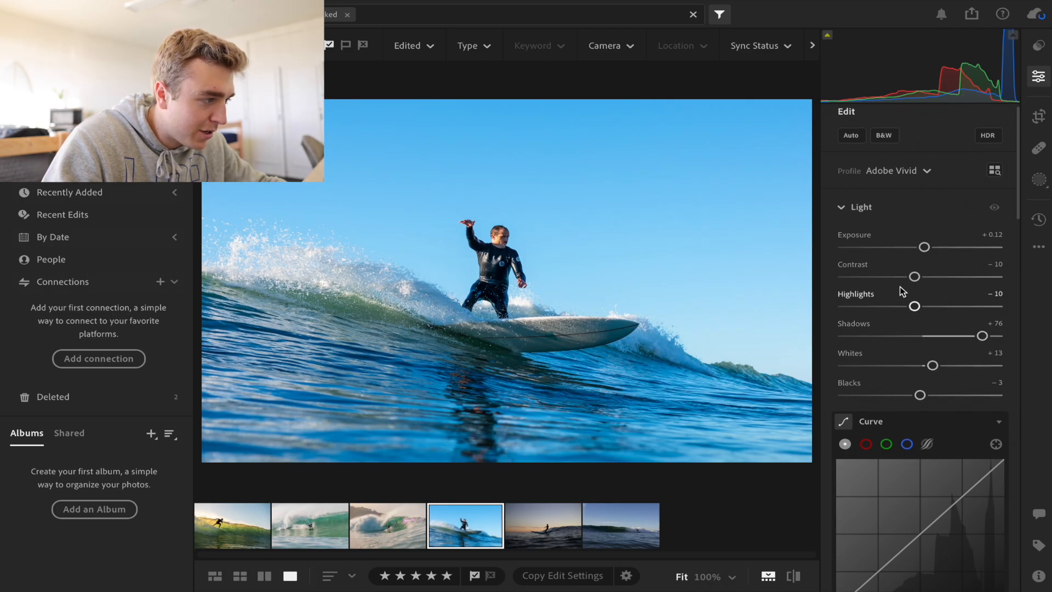
Step: Tone down the photo's color by resetting Vibrance to 0 and setting Saturation to +2
scroll(910, 292, down, 5)
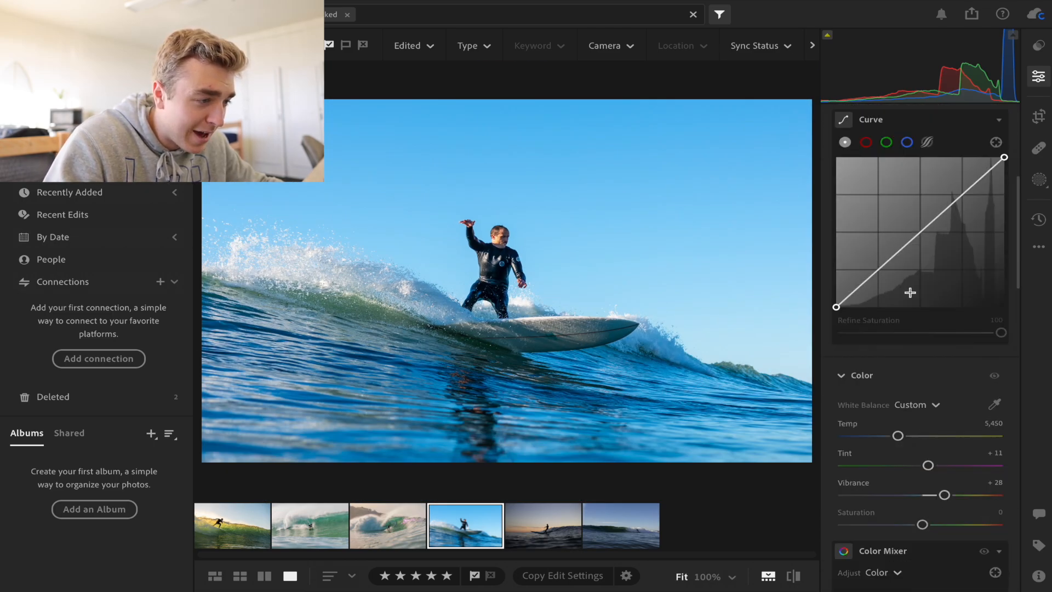
scroll(910, 293, down, 3)
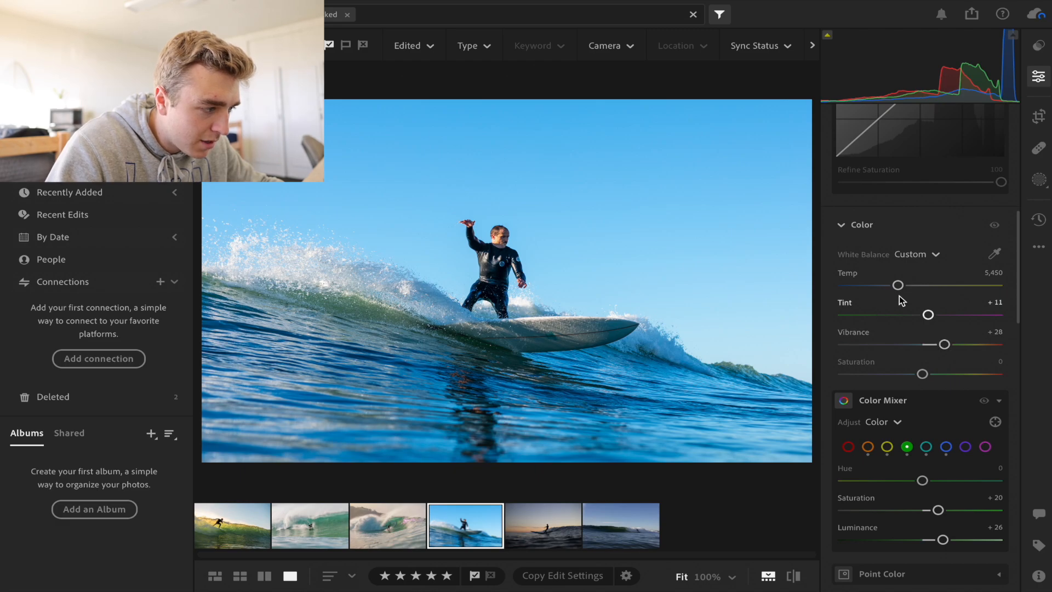
drag(944, 344, 930, 345)
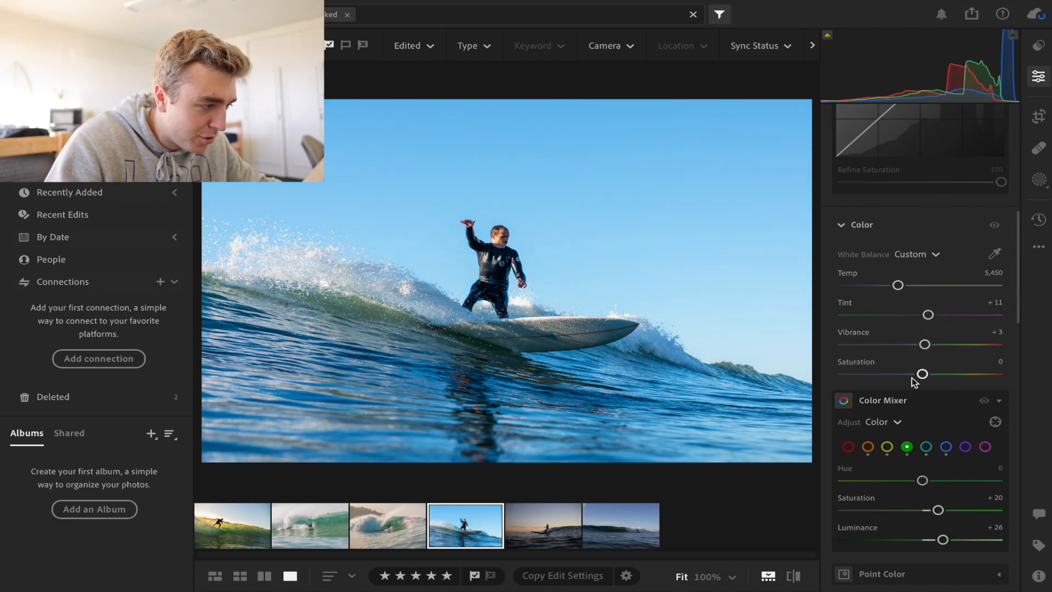
drag(922, 374, 919, 345)
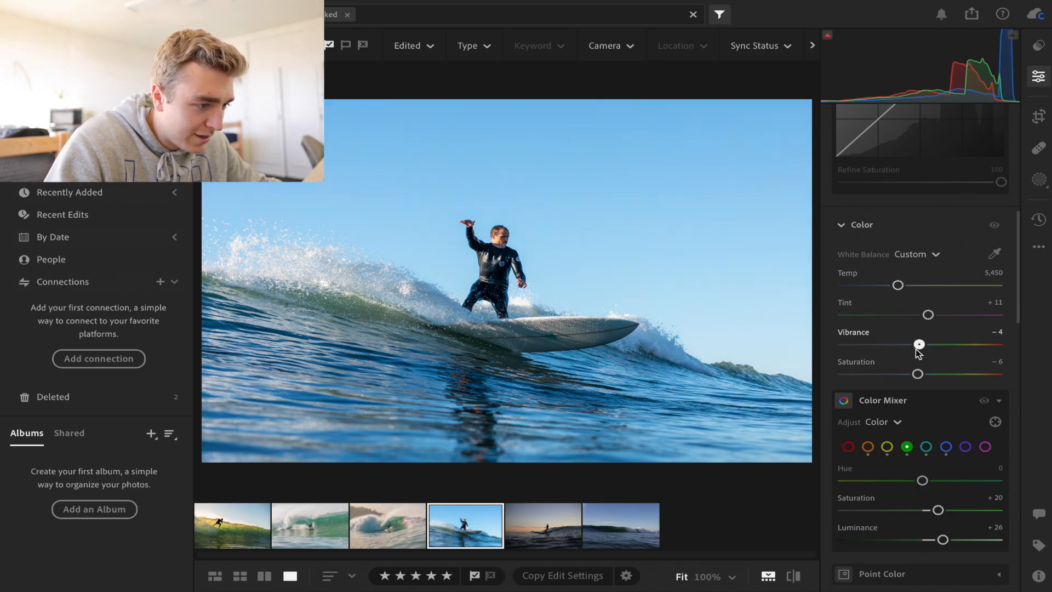
scroll(918, 349, up, 2)
scroll(918, 351, up, 2)
scroll(916, 353, down, 4)
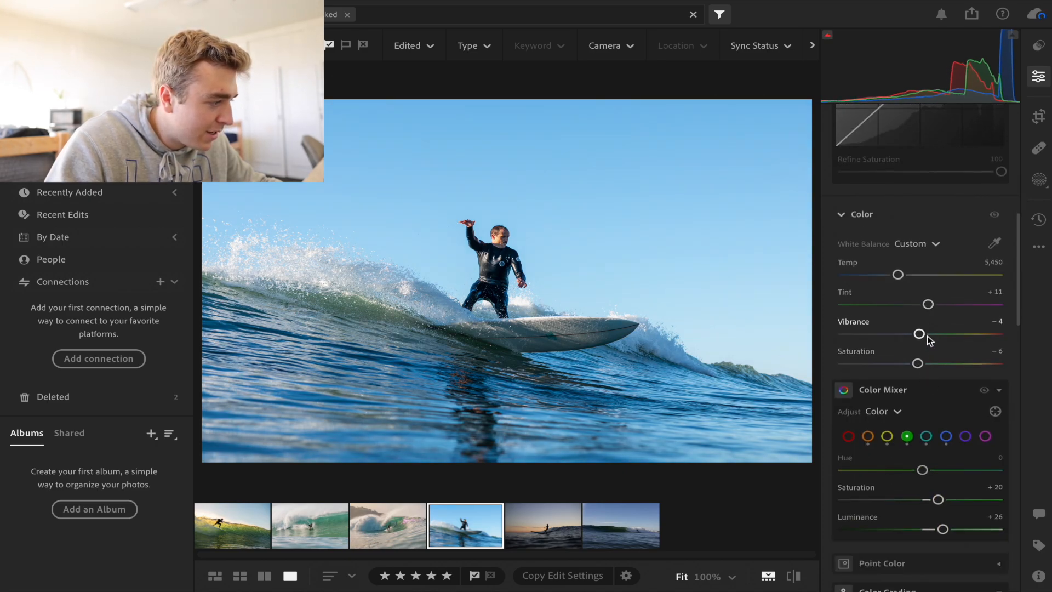
double_click(921, 341)
drag(919, 371, 924, 371)
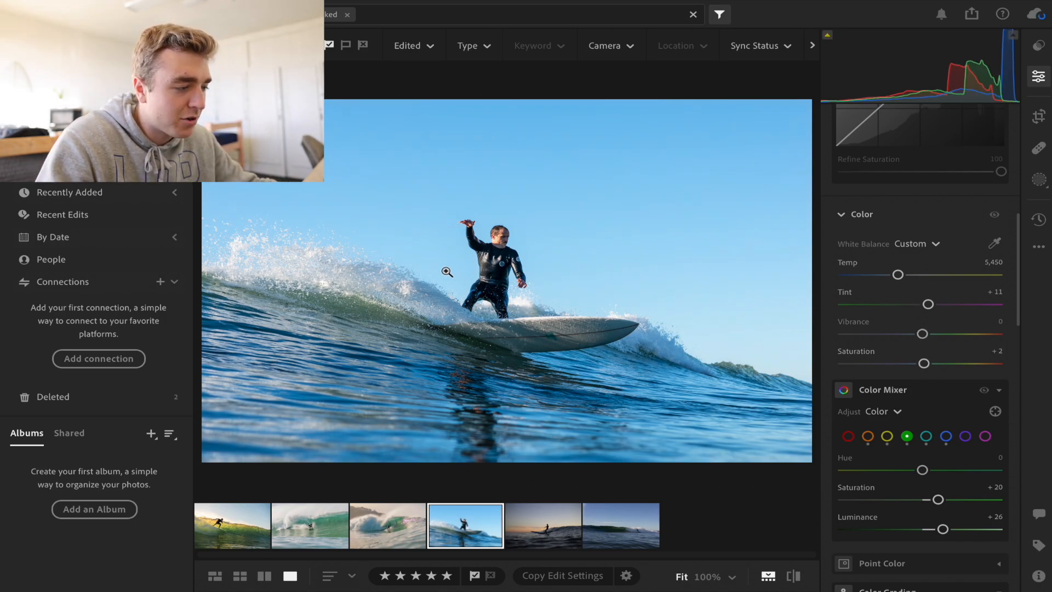
Step: Set the photo's Contrast to +7, checking the edit against the original and examining the surfer up close
click(793, 575)
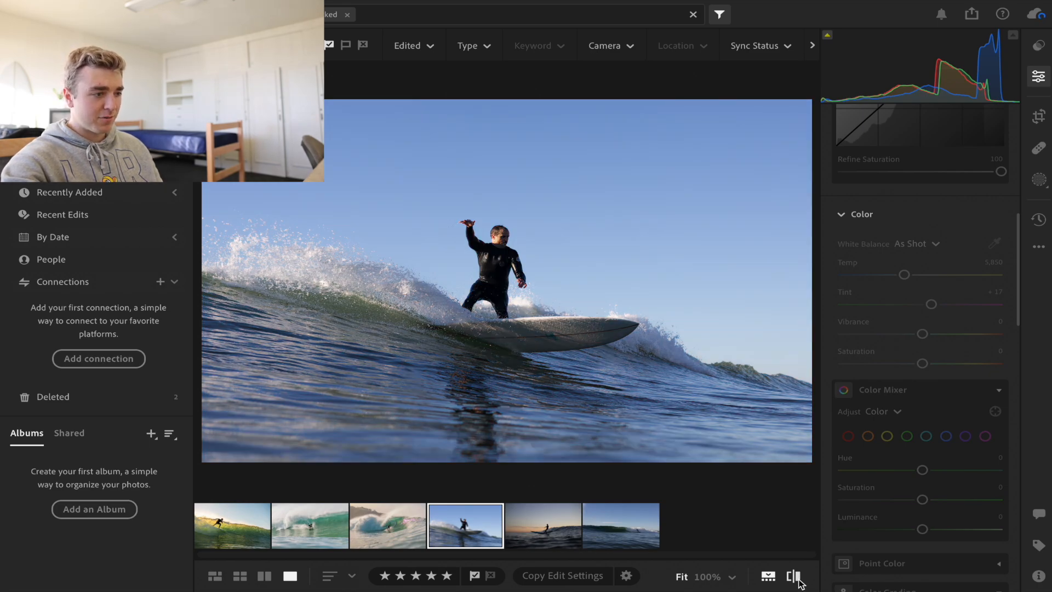
click(797, 578)
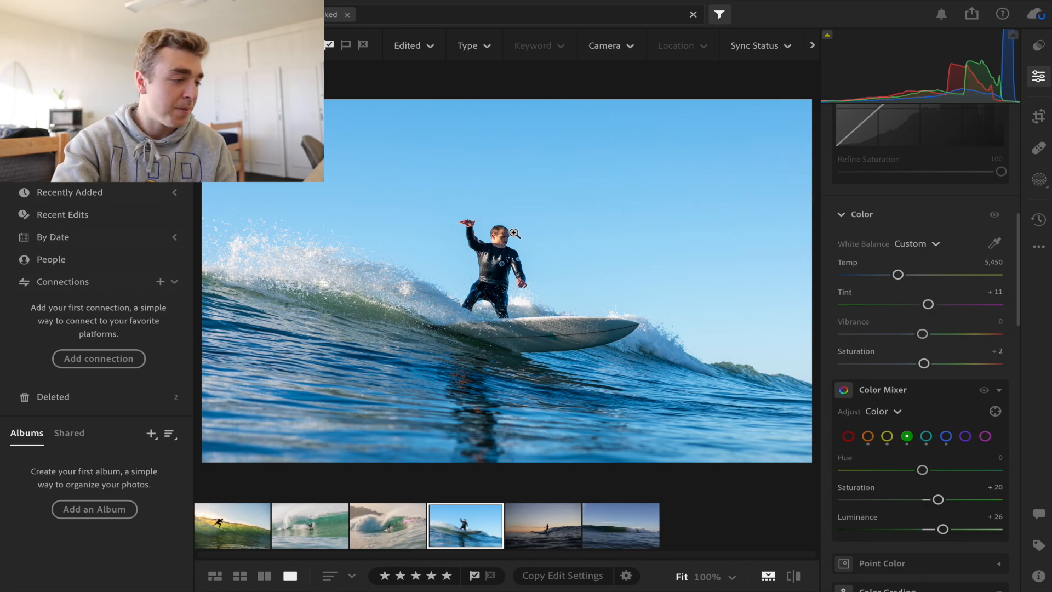
scroll(956, 301, up, 10)
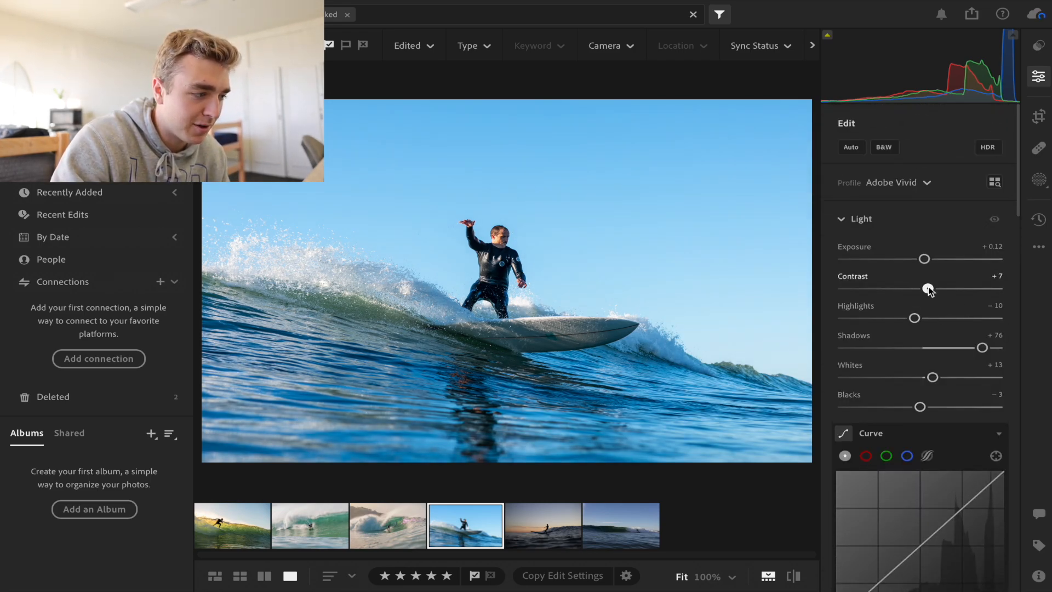
click(483, 241)
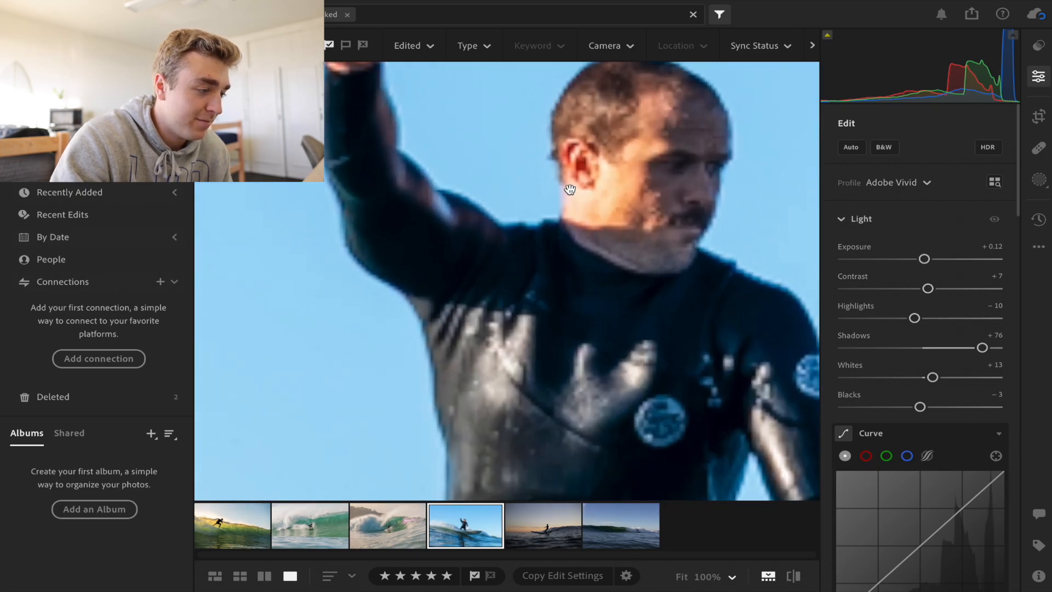
drag(544, 263, 548, 33)
drag(577, 182, 566, 232)
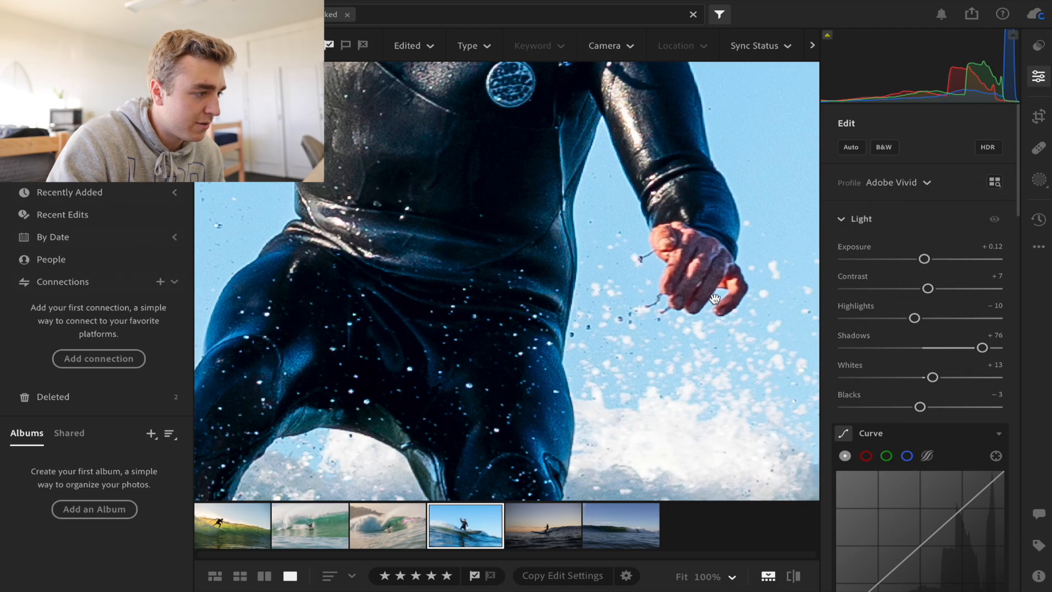
click(453, 200)
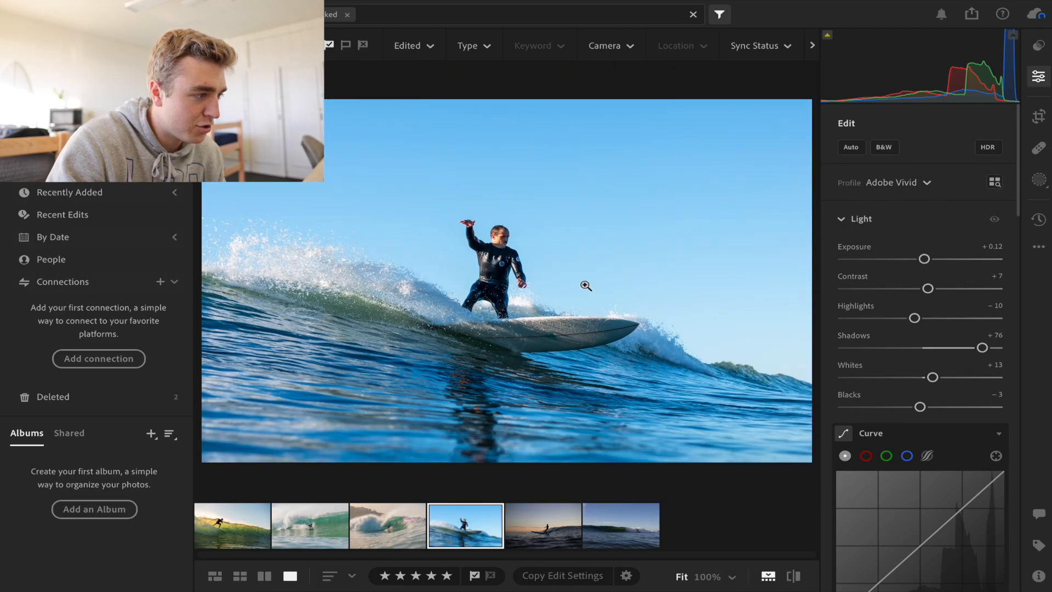
Step: Open the photo of the silhouetted surfer at sunset, dismiss the file notice and bring up the presets
click(533, 521)
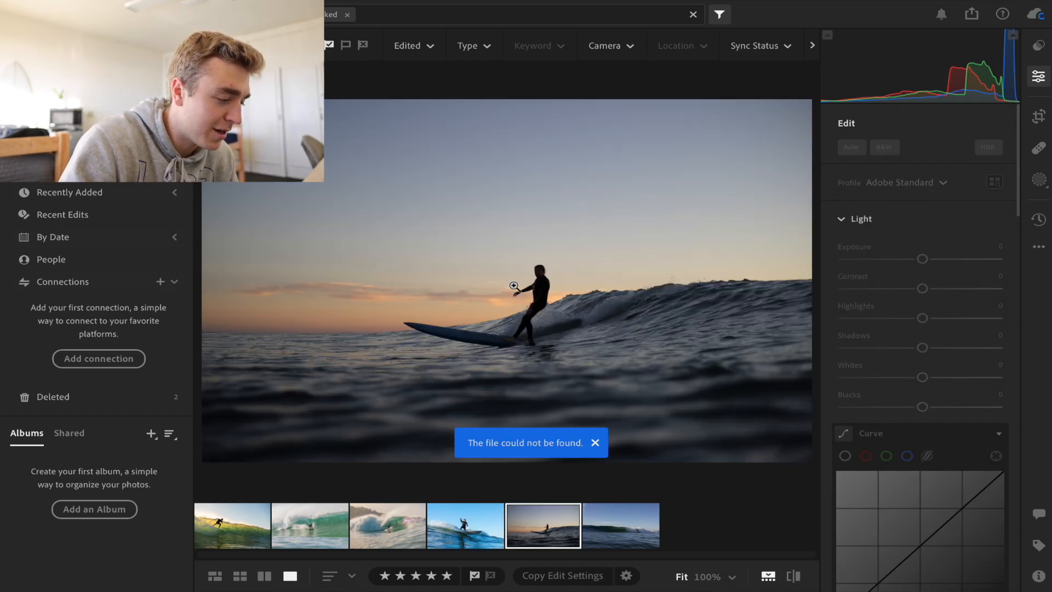
click(595, 444)
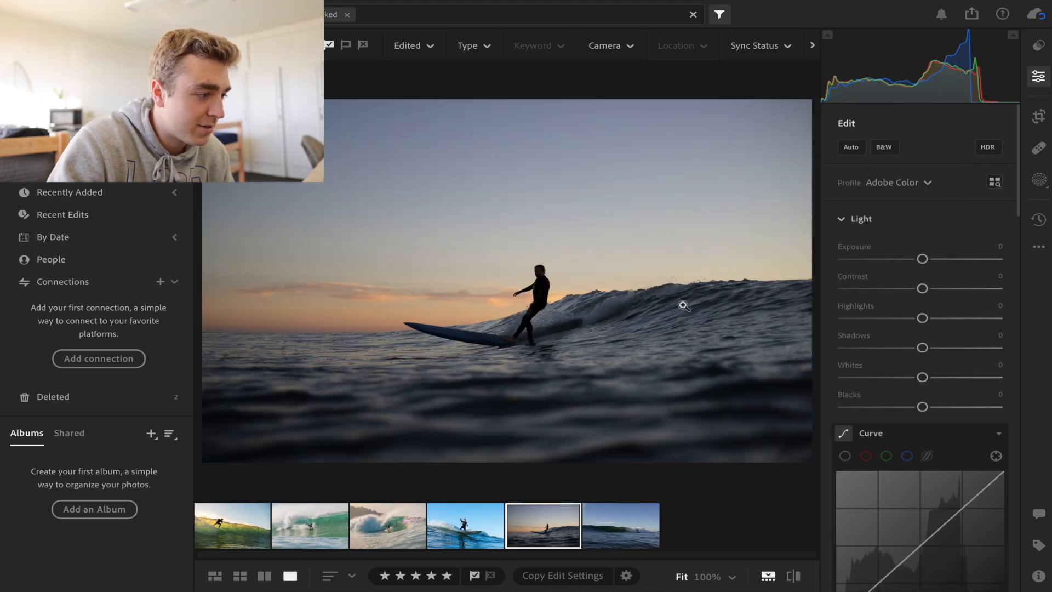
click(1039, 45)
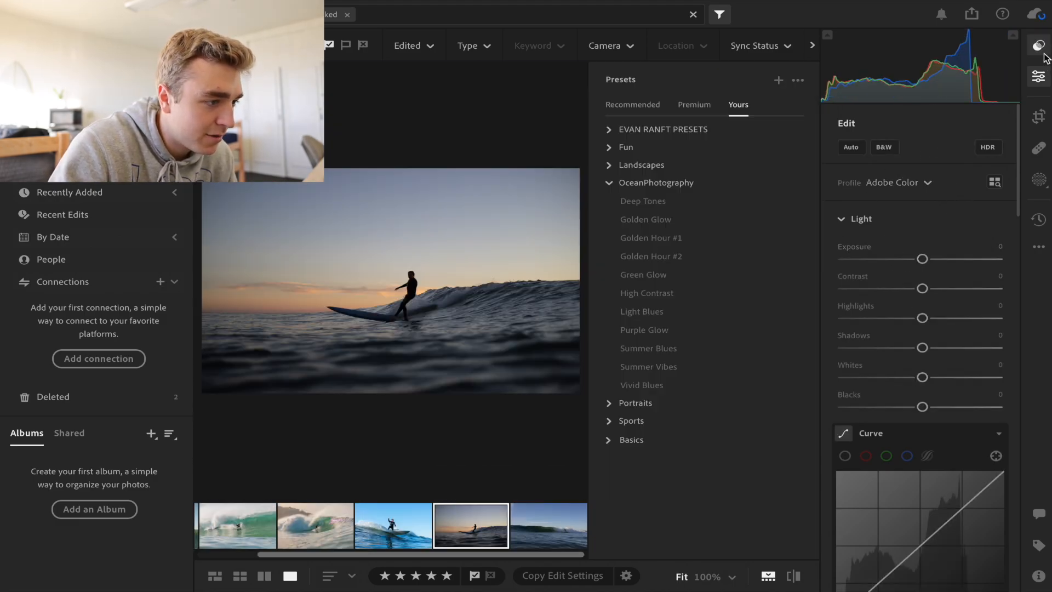
Step: Preview the OceanPhotography presets from Golden Glow through Vivid Blues on the sunset photo
click(651, 255)
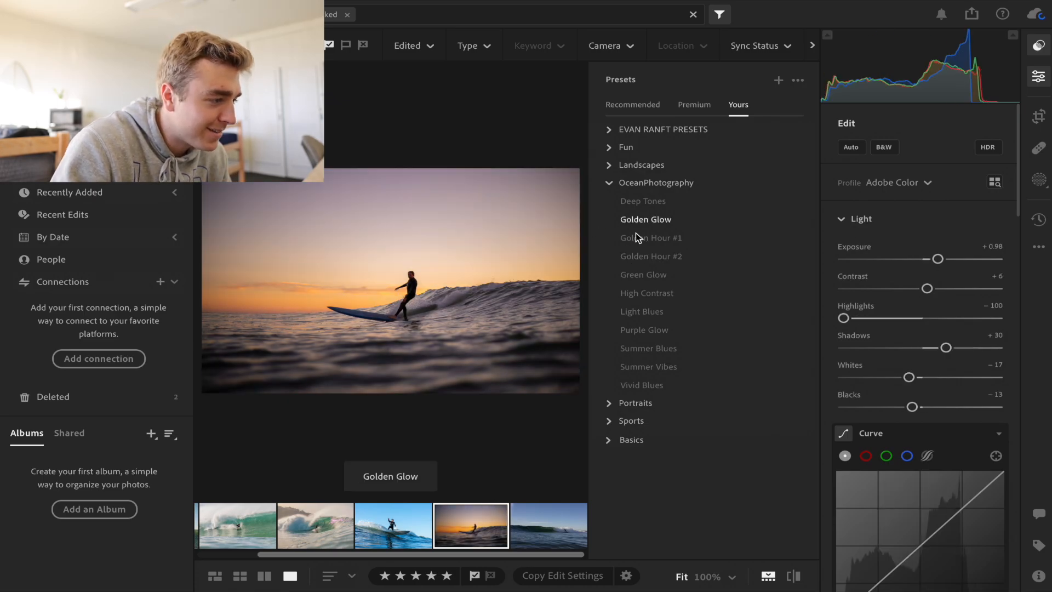
click(636, 234)
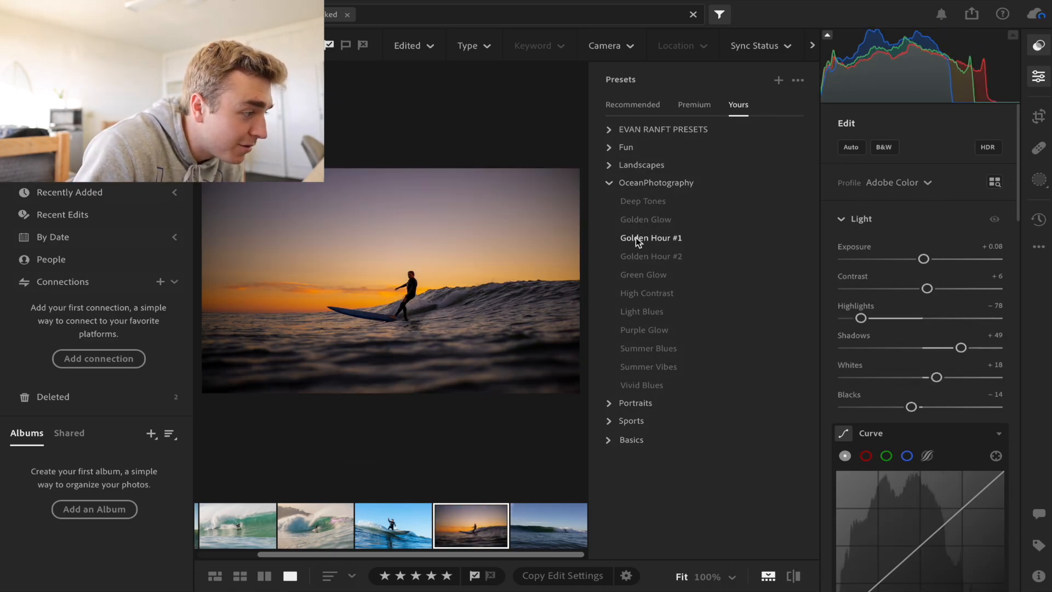
click(637, 251)
click(661, 273)
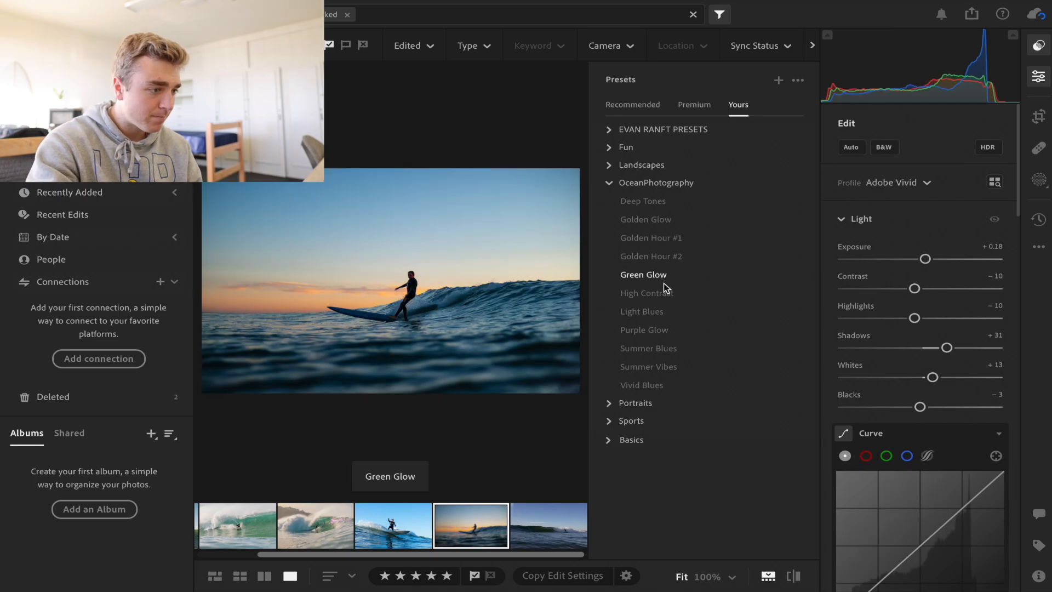
click(664, 296)
click(665, 278)
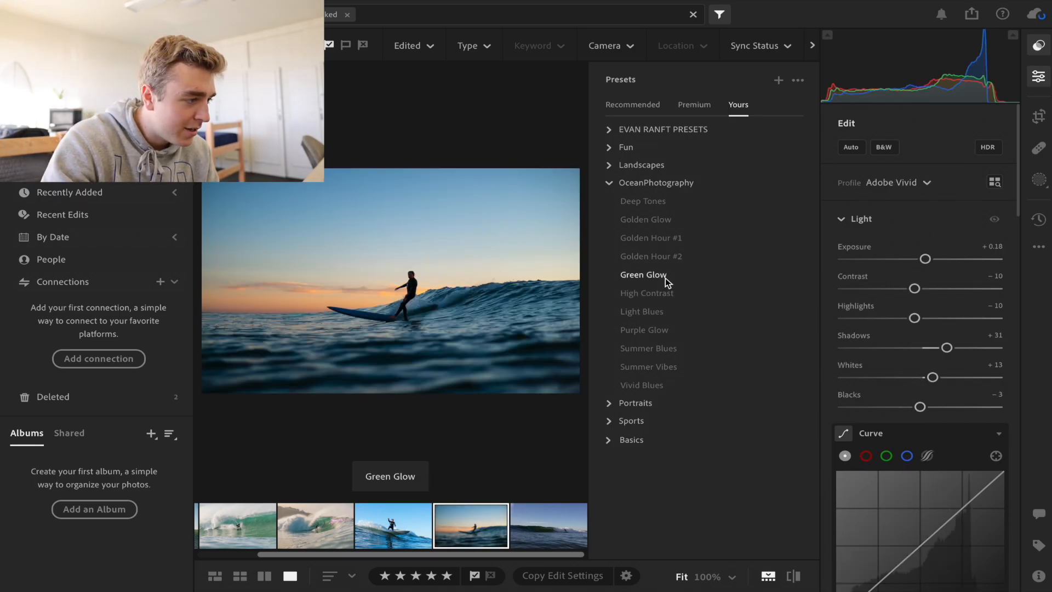
click(668, 311)
click(668, 332)
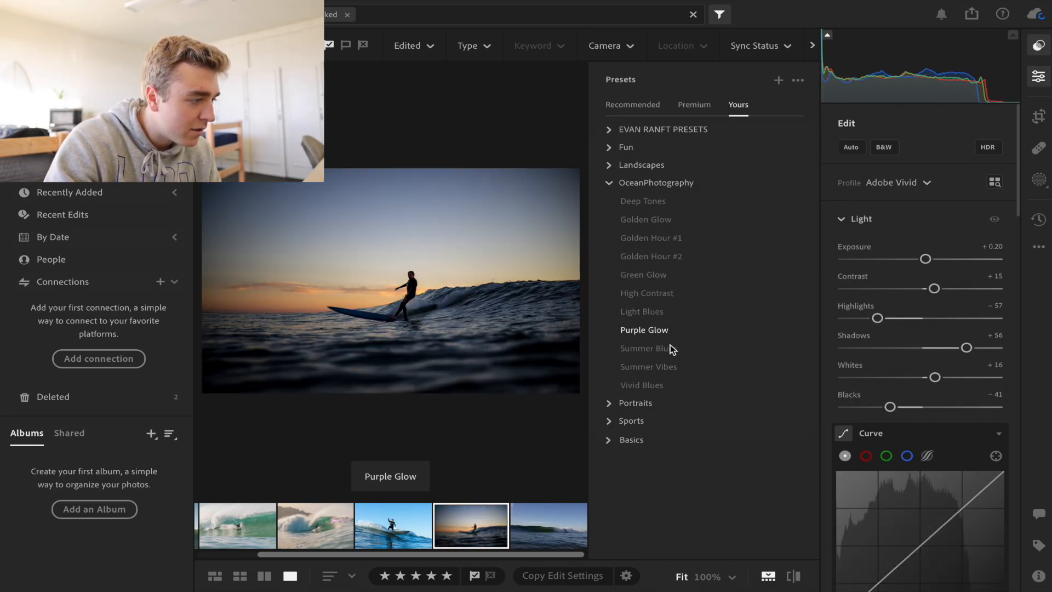
click(671, 349)
click(675, 366)
click(678, 386)
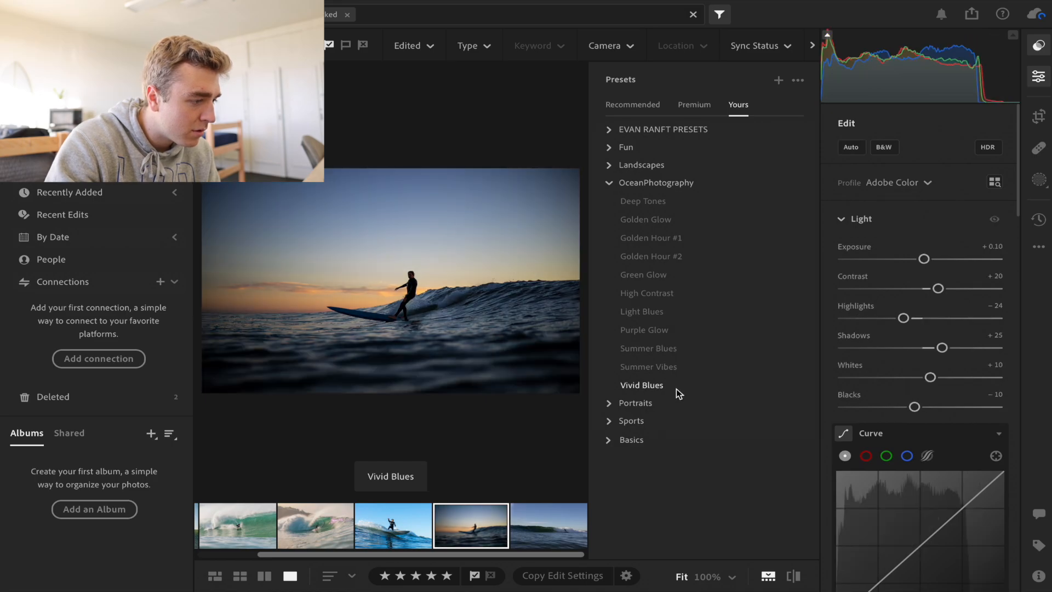
Step: Compare the Golden Hour and Green Glow presets once more and apply Green Glow to the photo
click(669, 291)
click(675, 239)
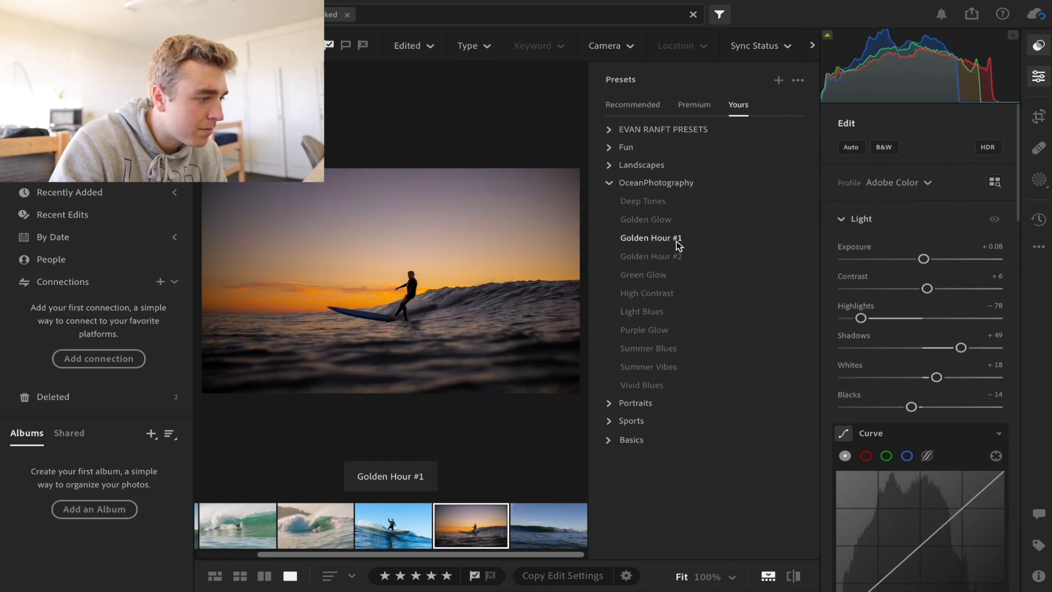
click(678, 256)
click(677, 274)
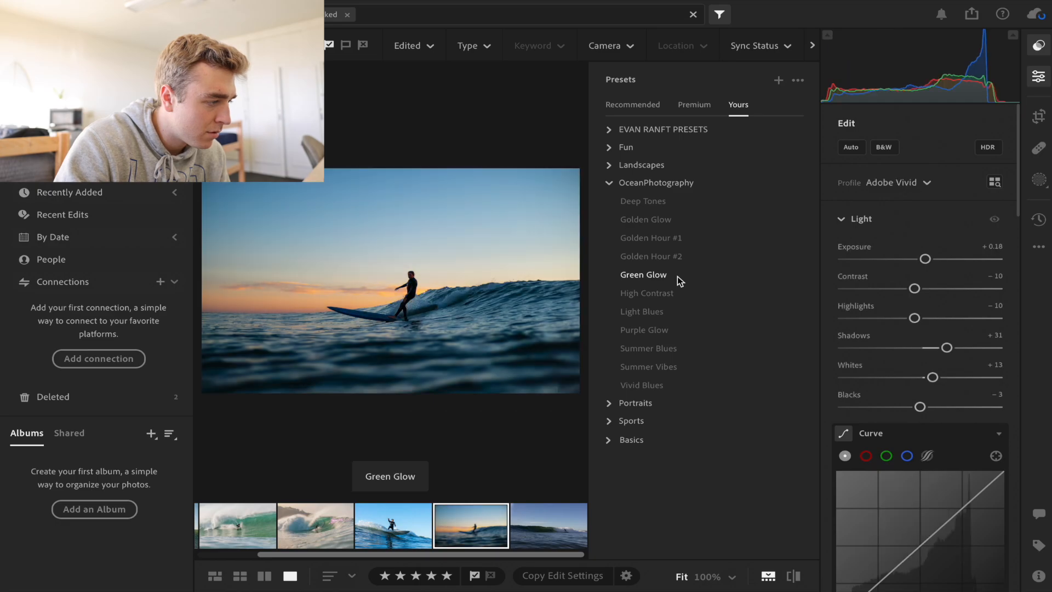
click(672, 277)
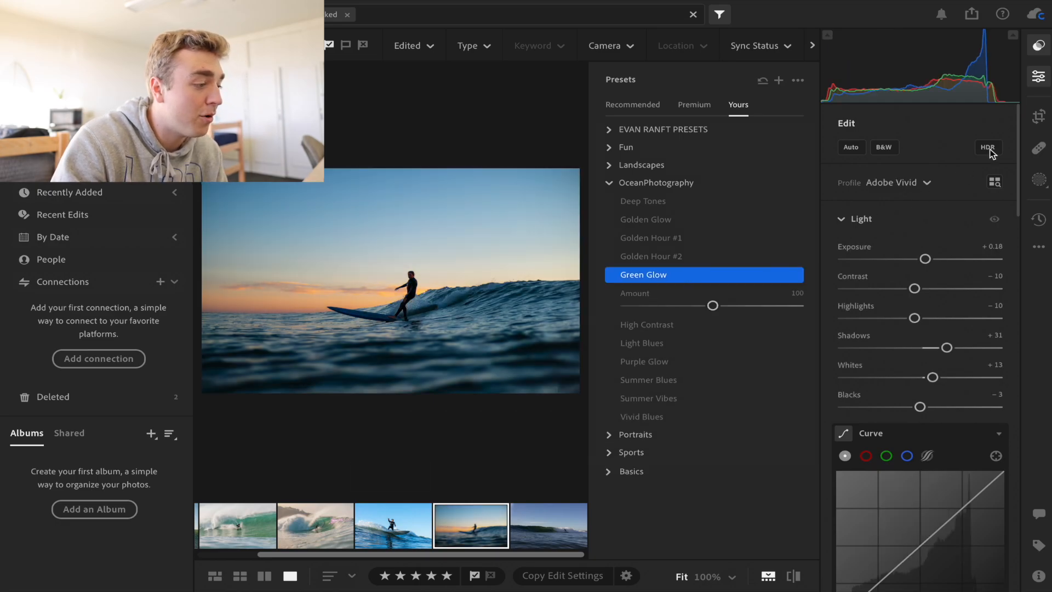
Step: Crop the photo tighter around the surfer at the original aspect ratio, keeping the wave in frame
click(1039, 70)
click(1039, 116)
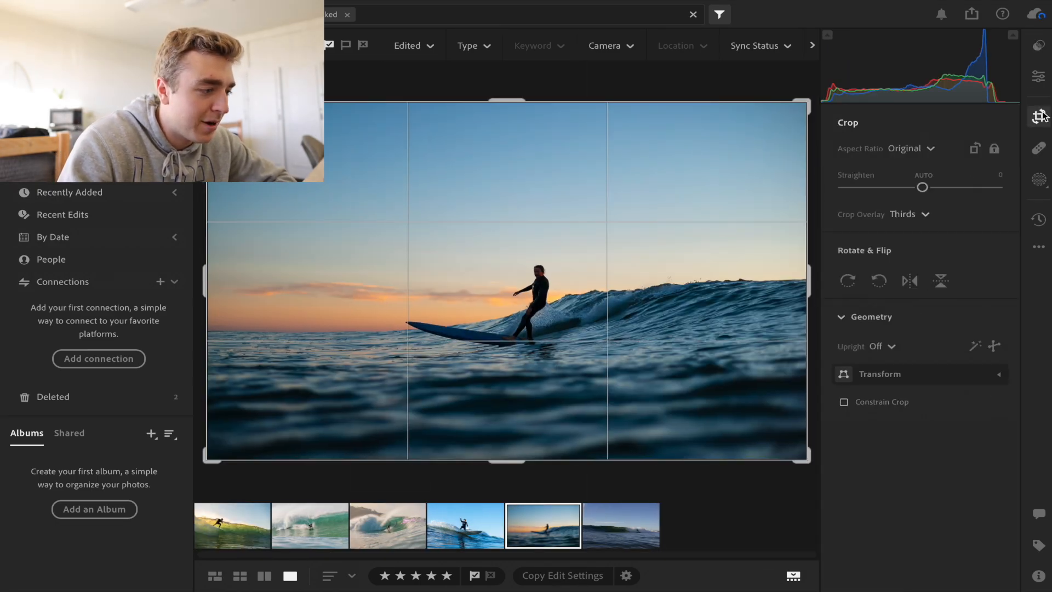
drag(506, 102, 509, 136)
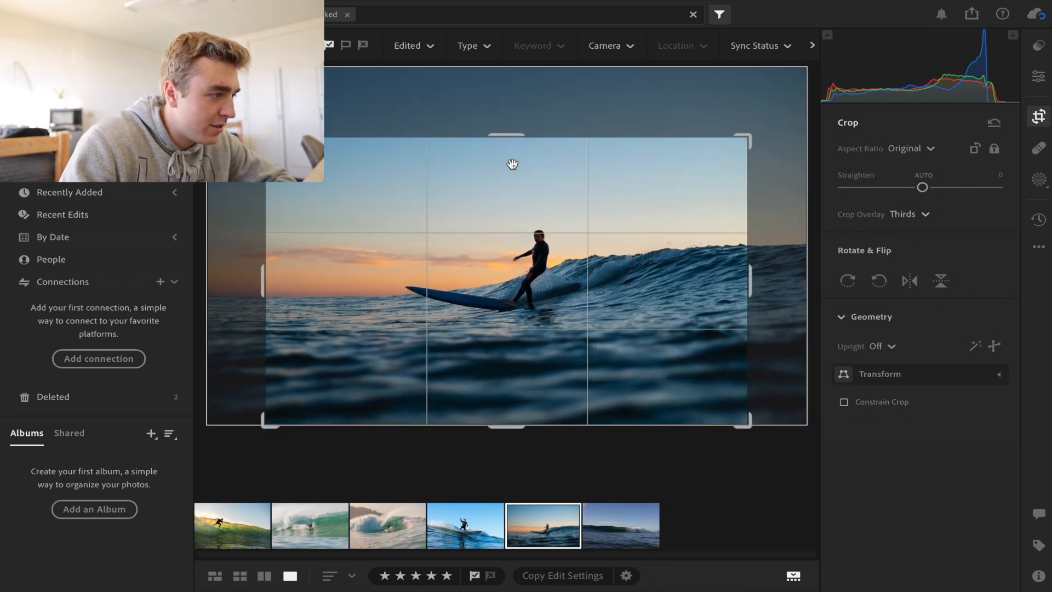
mouse_move(528, 235)
mouse_down()
mouse_move(530, 202)
mouse_move(516, 206)
mouse_move(516, 228)
mouse_move(532, 222)
mouse_up()
key(e)
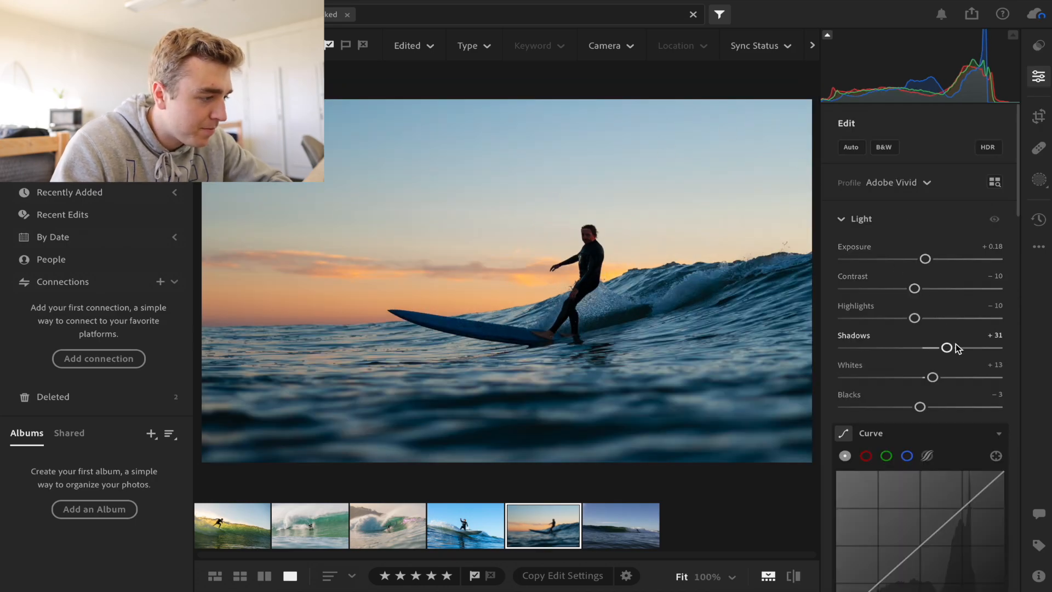
Step: Brighten the photo by setting Exposure to +0.58 and Shadows to +68
drag(951, 347, 985, 347)
drag(926, 262, 932, 262)
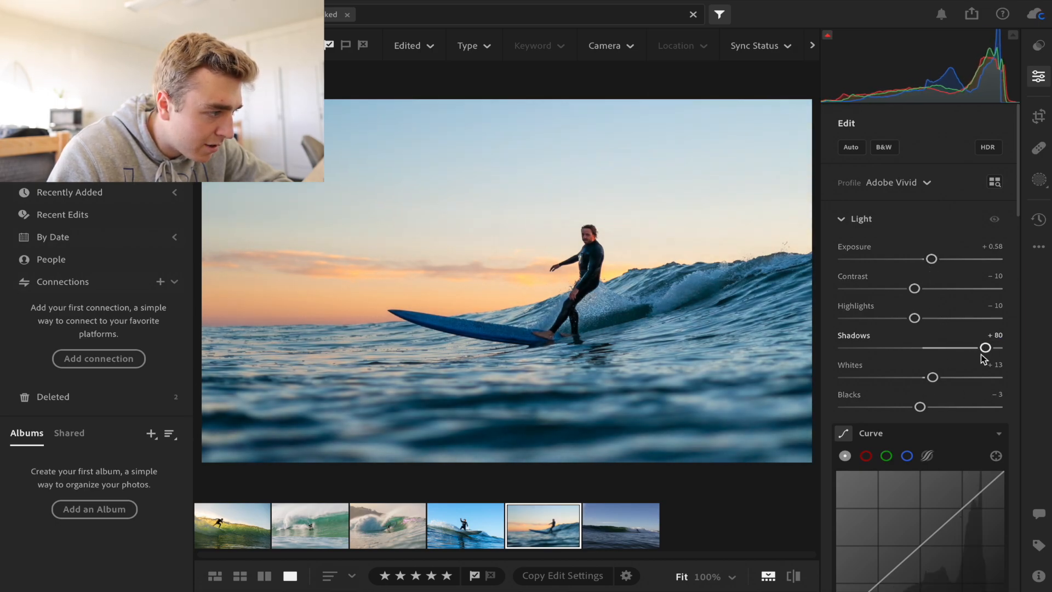
Step: Set the photo's Saturation to +14 and warm its Temp to 5,944
scroll(974, 353, down, 7)
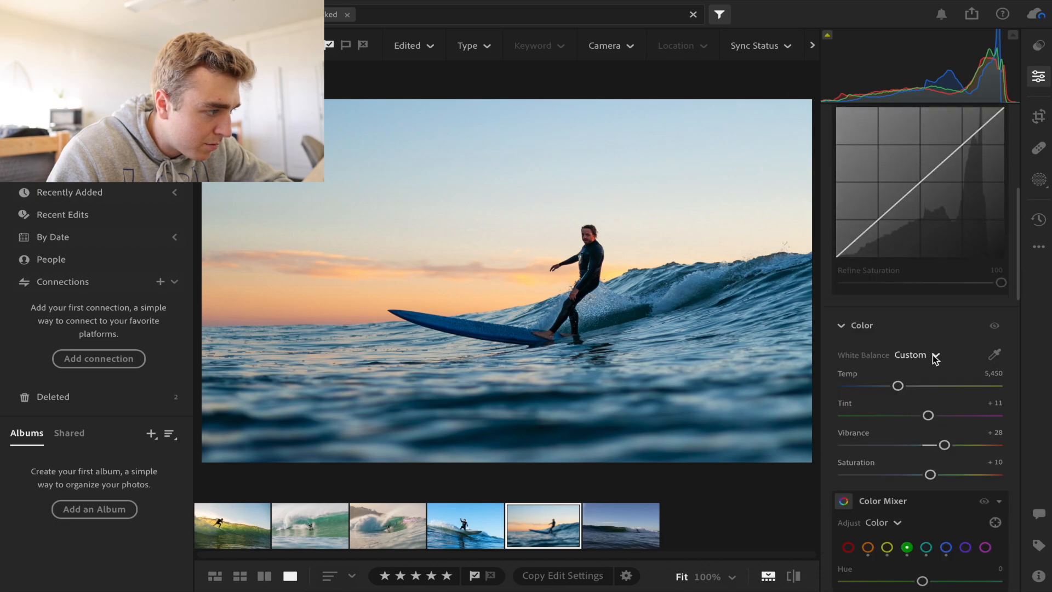
drag(935, 475, 937, 476)
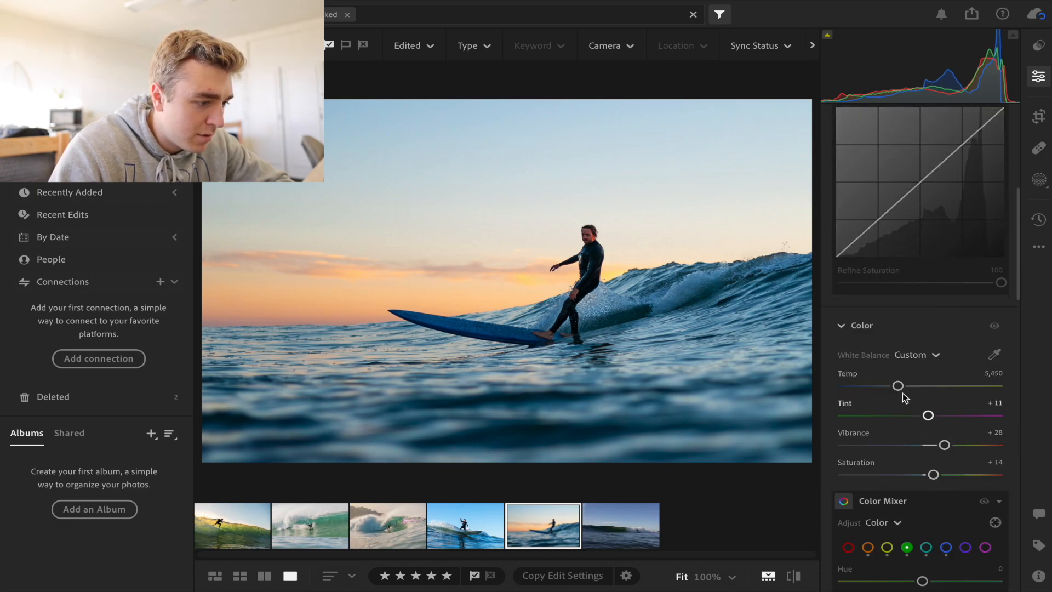
drag(901, 387, 907, 387)
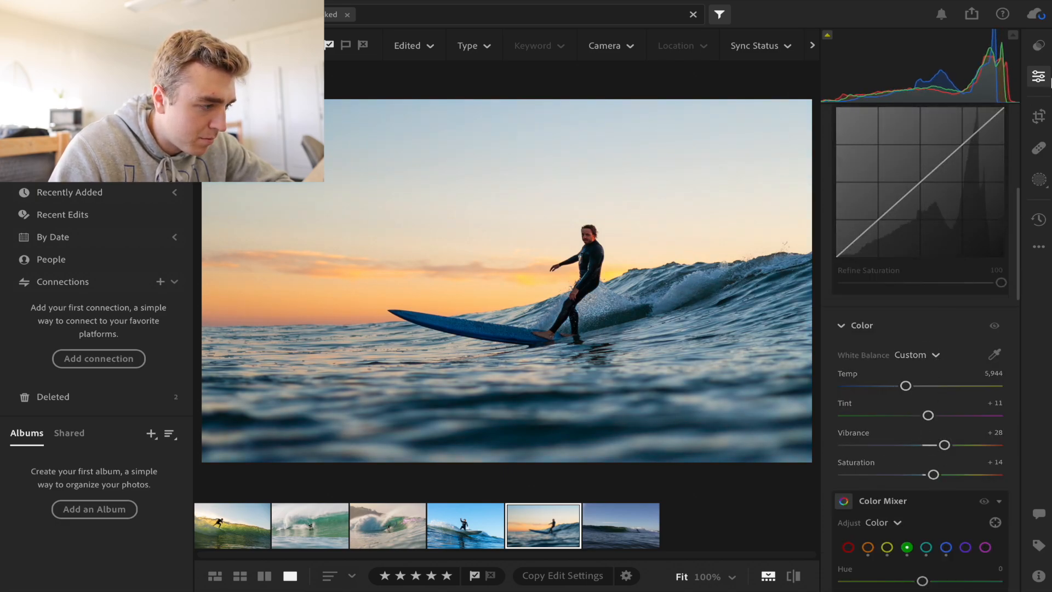
Step: Reposition the crop so the surfer sits closer to the center, with more of the wave in frame
click(1040, 117)
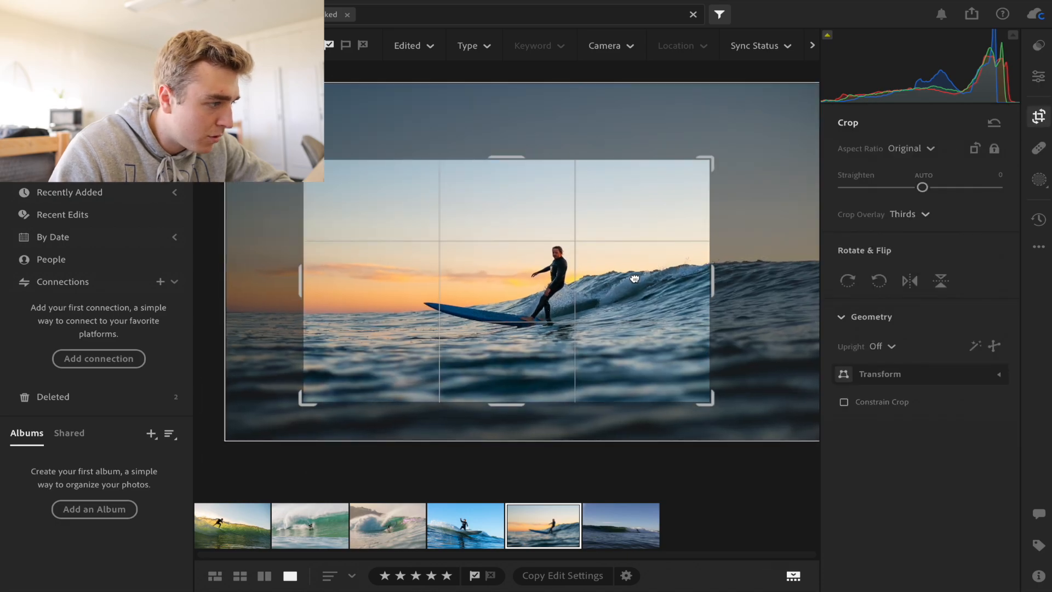
key(e)
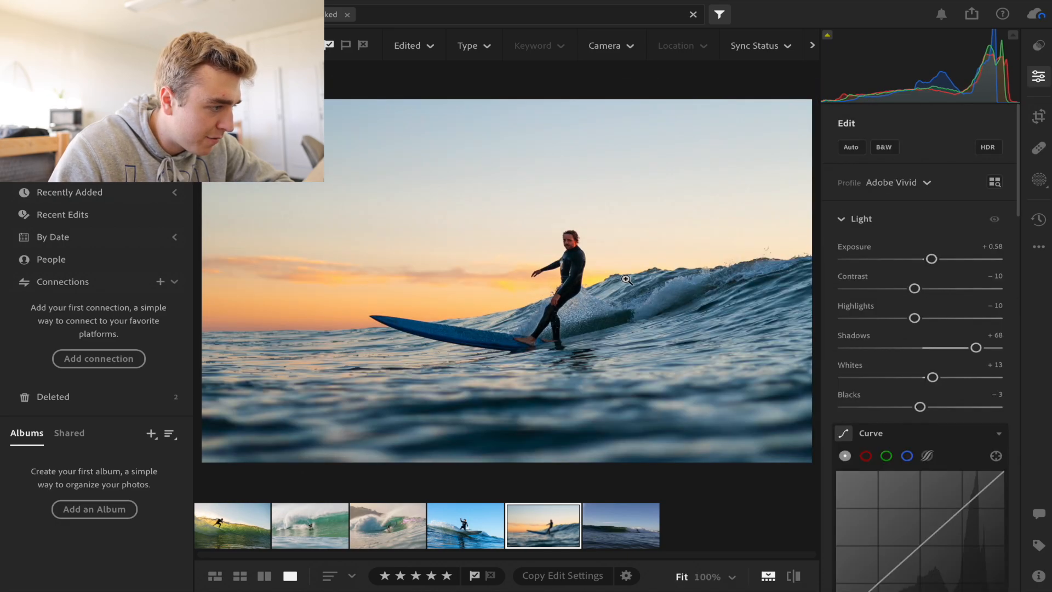
click(1038, 116)
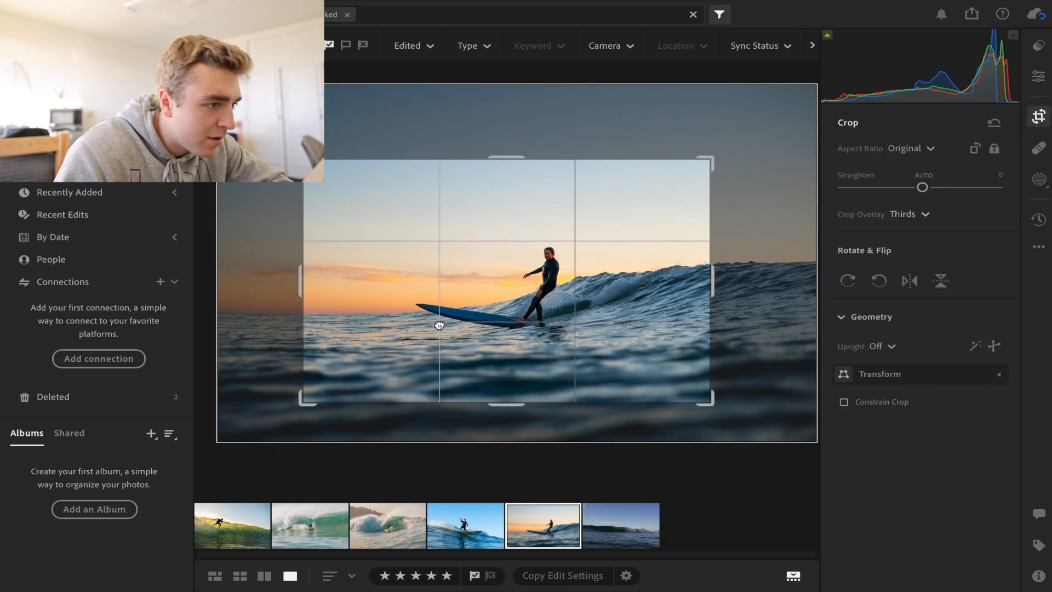
key(e)
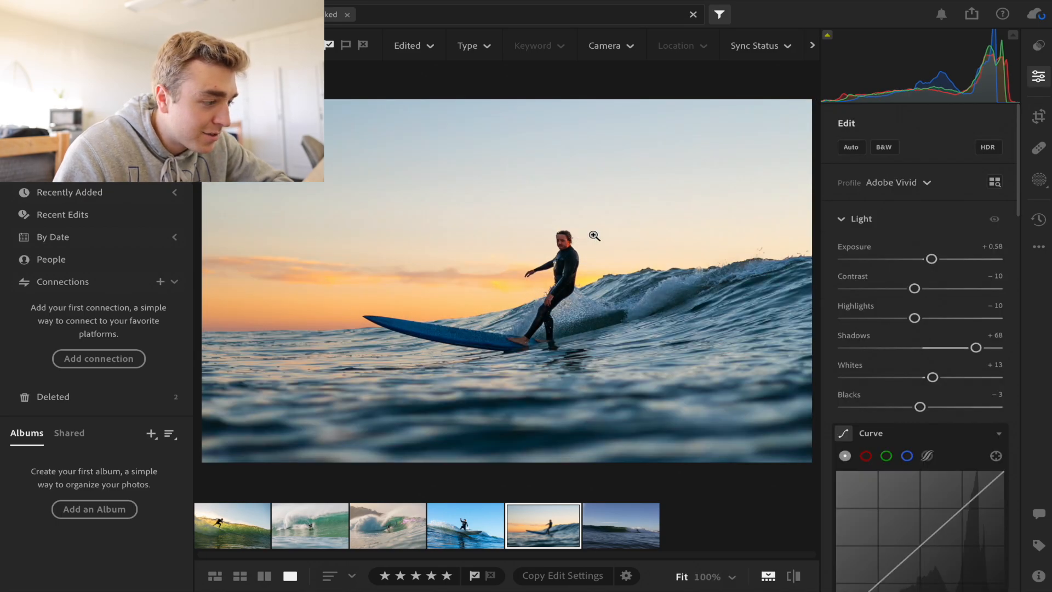
Step: Switch the photo to the Golden Hour #1 preset and set Exposure to +0.49 and Shadows to +69
click(1044, 46)
click(712, 311)
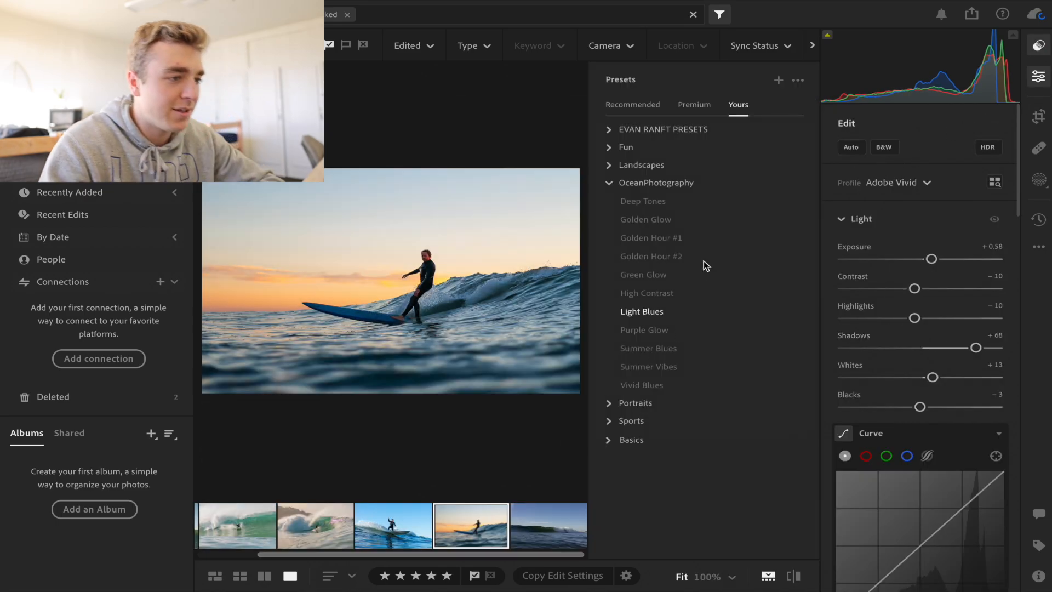
click(704, 255)
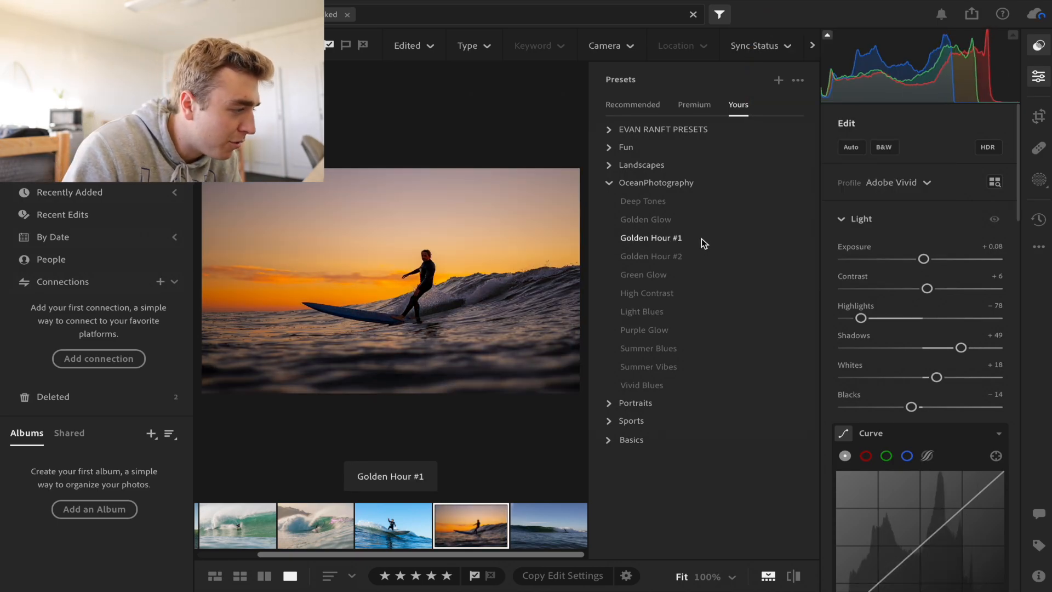
click(703, 256)
click(1039, 46)
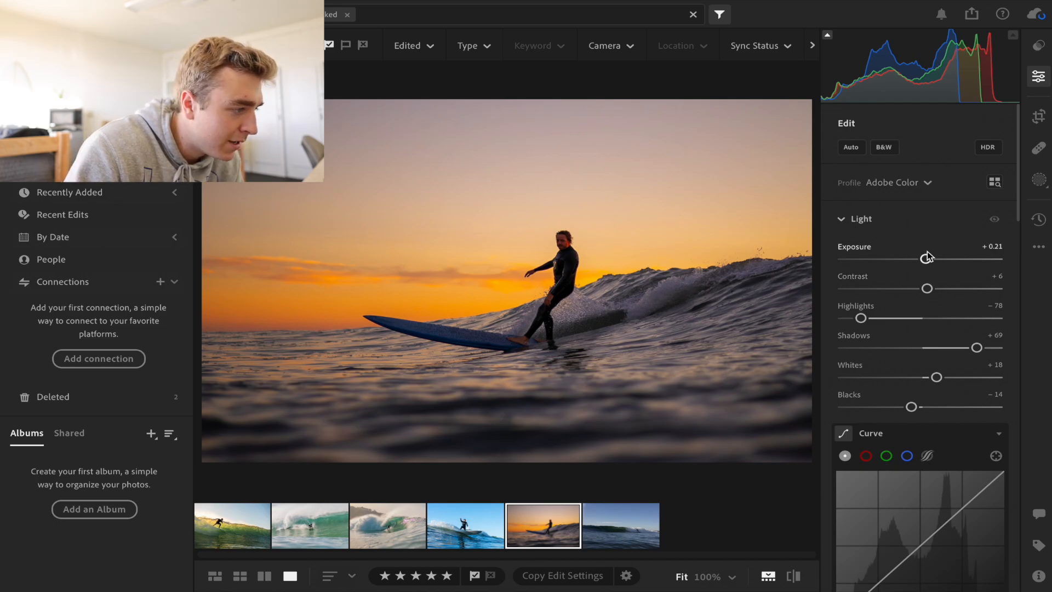
drag(926, 259, 933, 262)
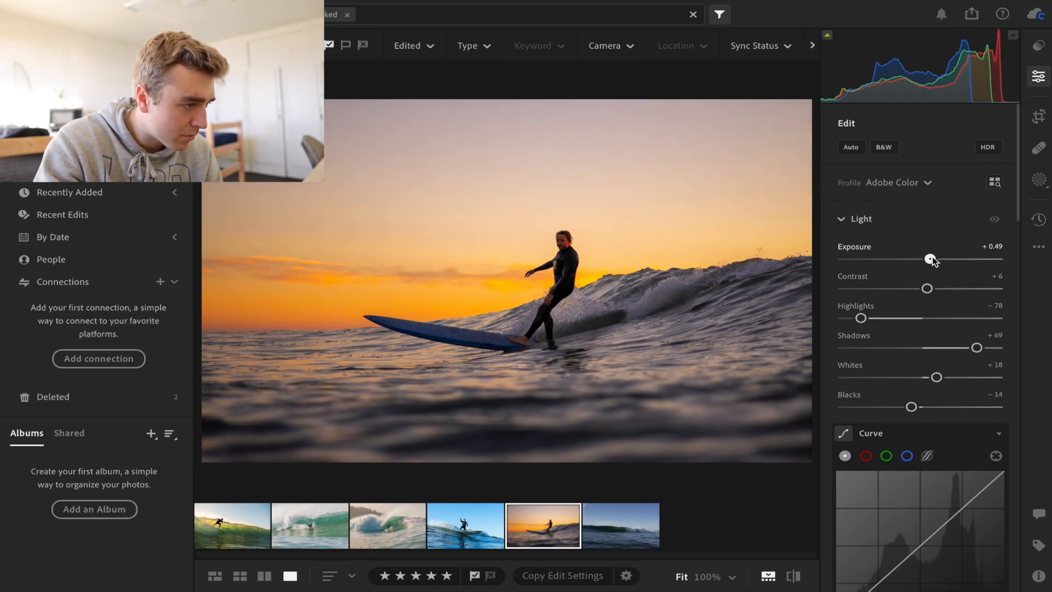
Step: Add a subject mask for the surfer with Shadows at +19 and Exposure at +0.16
click(1039, 179)
click(853, 176)
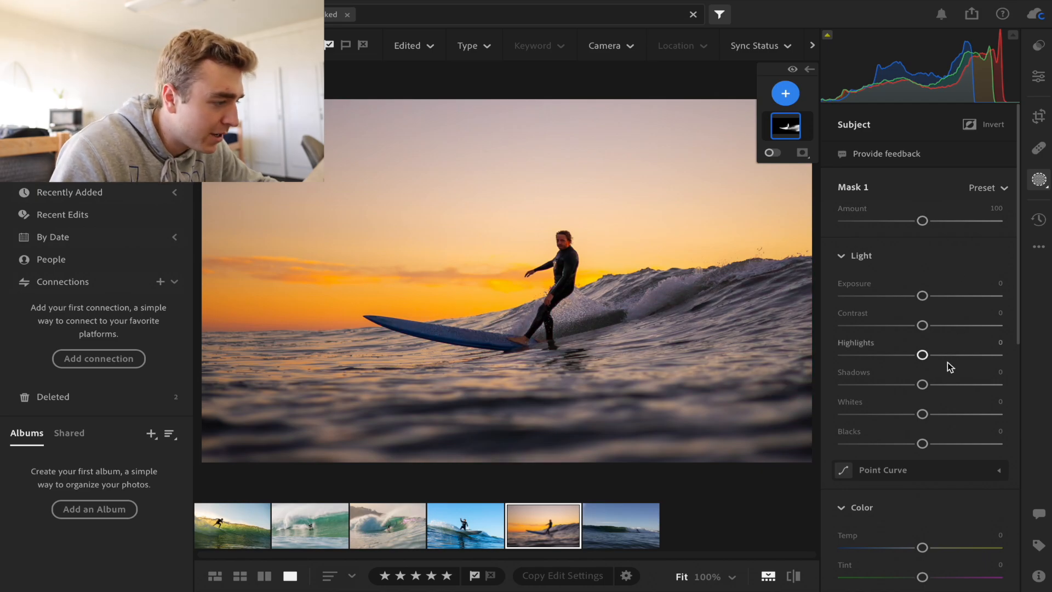
drag(926, 386, 944, 388)
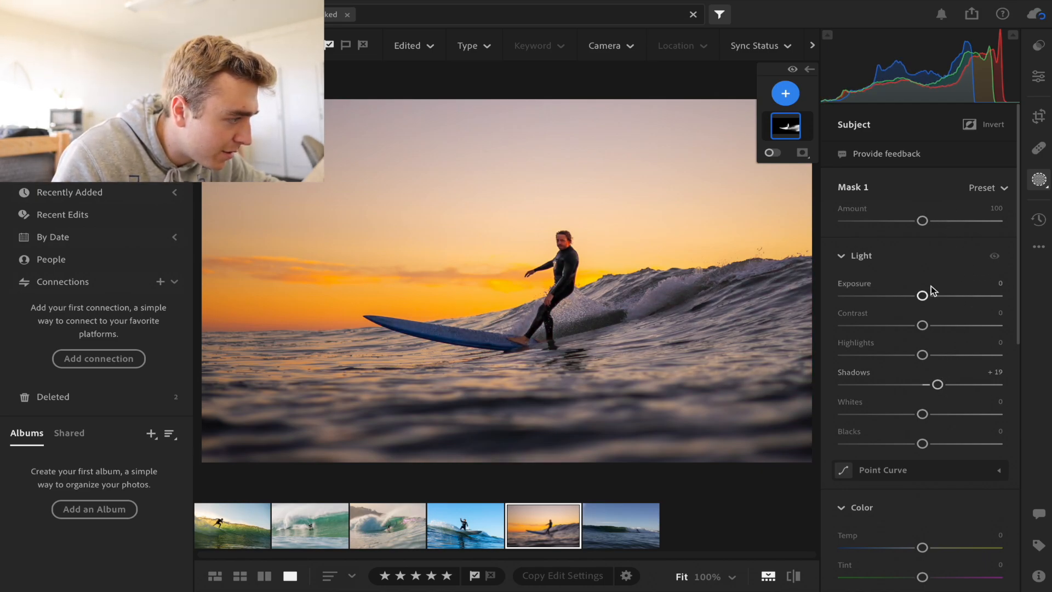
drag(922, 296, 927, 295)
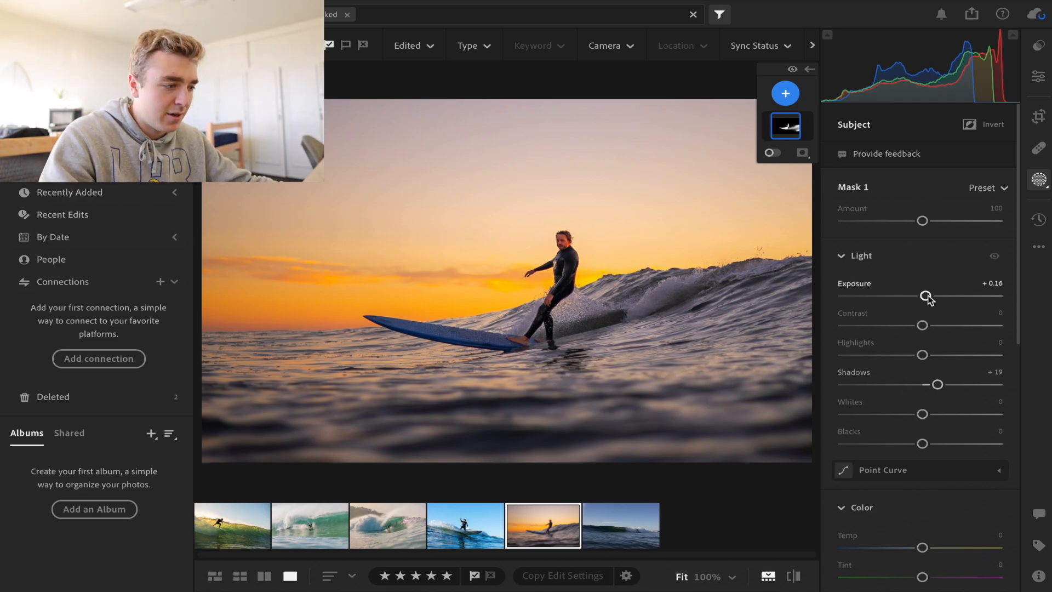
scroll(926, 296, down, 5)
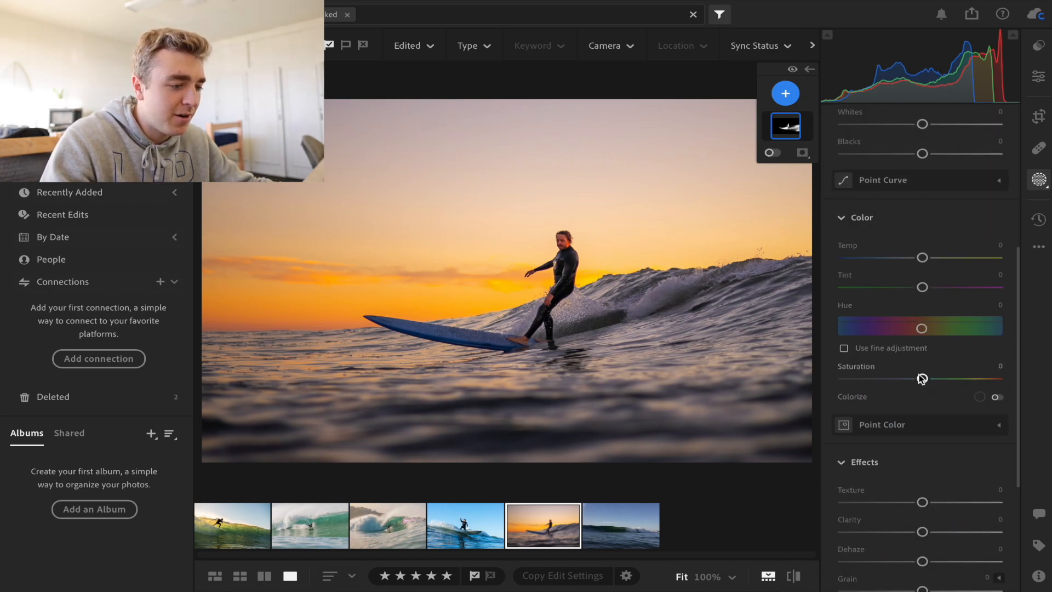
Step: Warm the whole photo by setting Temp to 7,780 and compare the edit with the original
click(1039, 77)
scroll(913, 462, down, 3)
scroll(915, 465, down, 3)
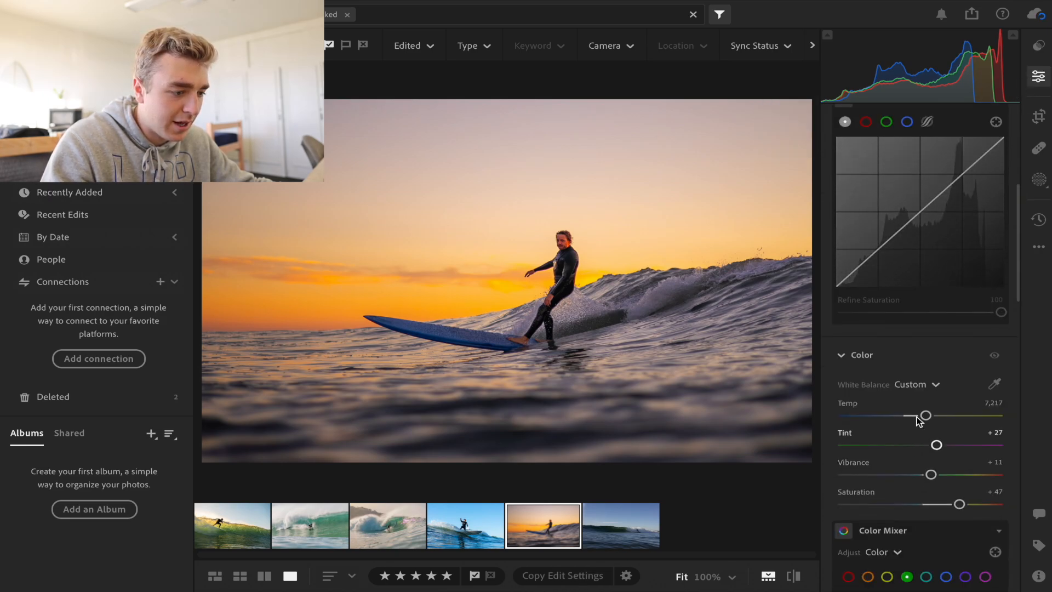
mouse_move(924, 416)
mouse_down()
mouse_move(909, 416)
mouse_move(961, 417)
mouse_move(934, 416)
mouse_up()
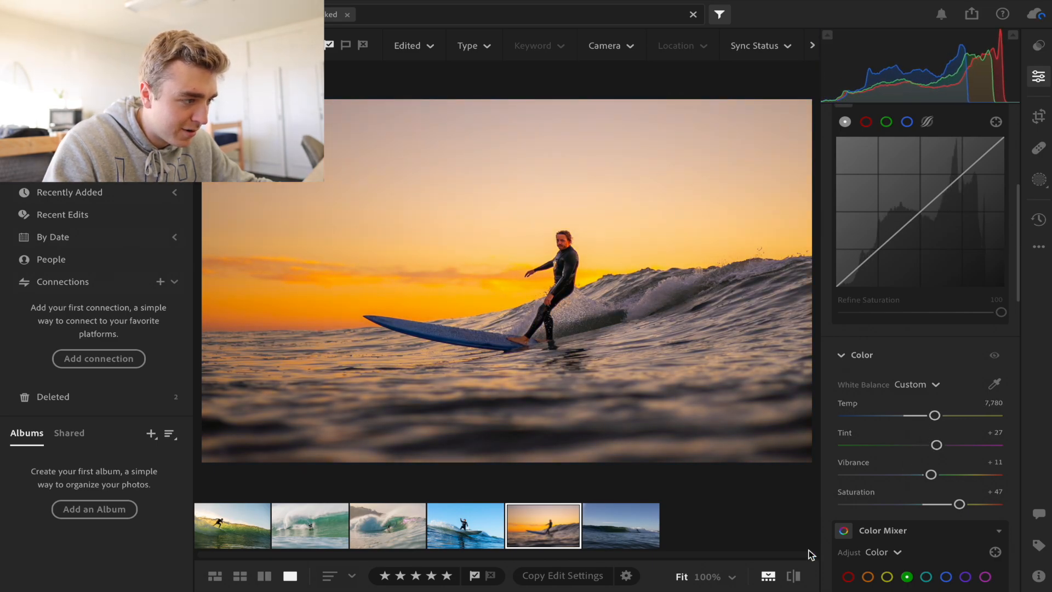
click(791, 583)
click(791, 582)
click(792, 583)
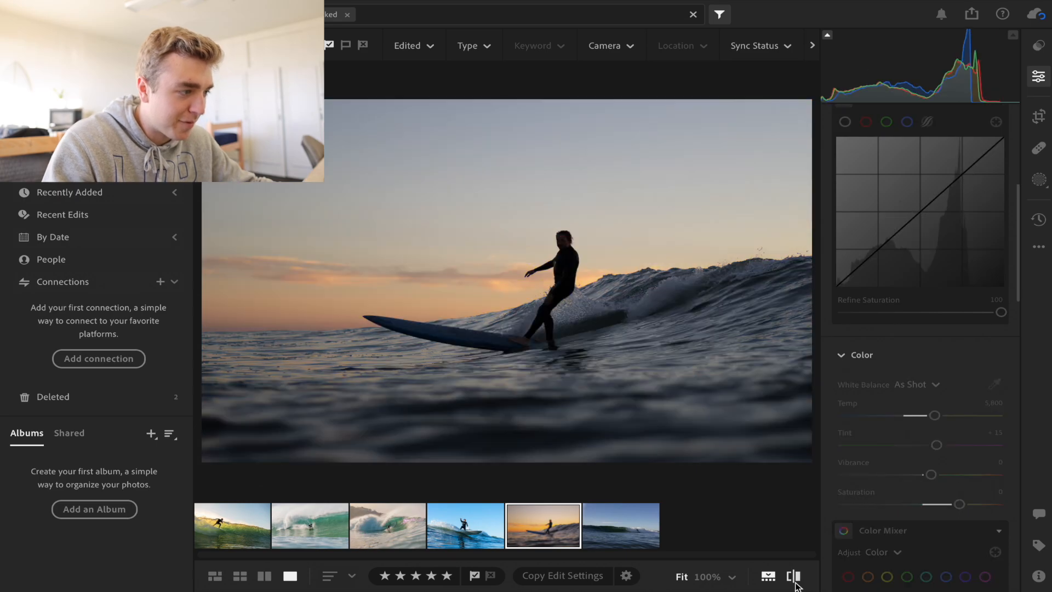
click(794, 584)
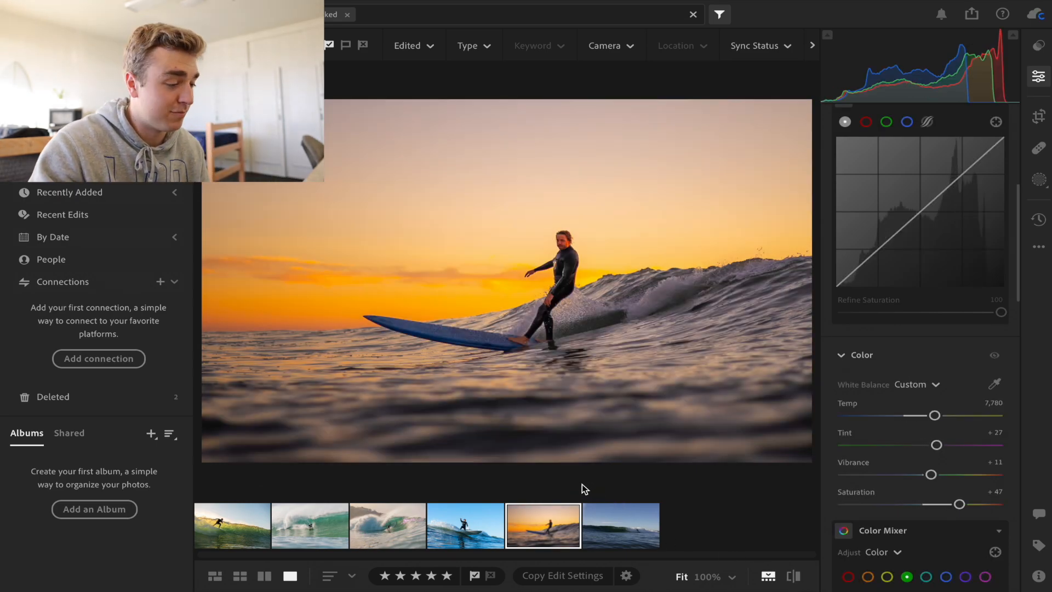
Step: Open the last photo in the filmstrip, crop it tighter around the surfer and breaking wave, and straighten it to -1.67
click(605, 522)
click(1044, 114)
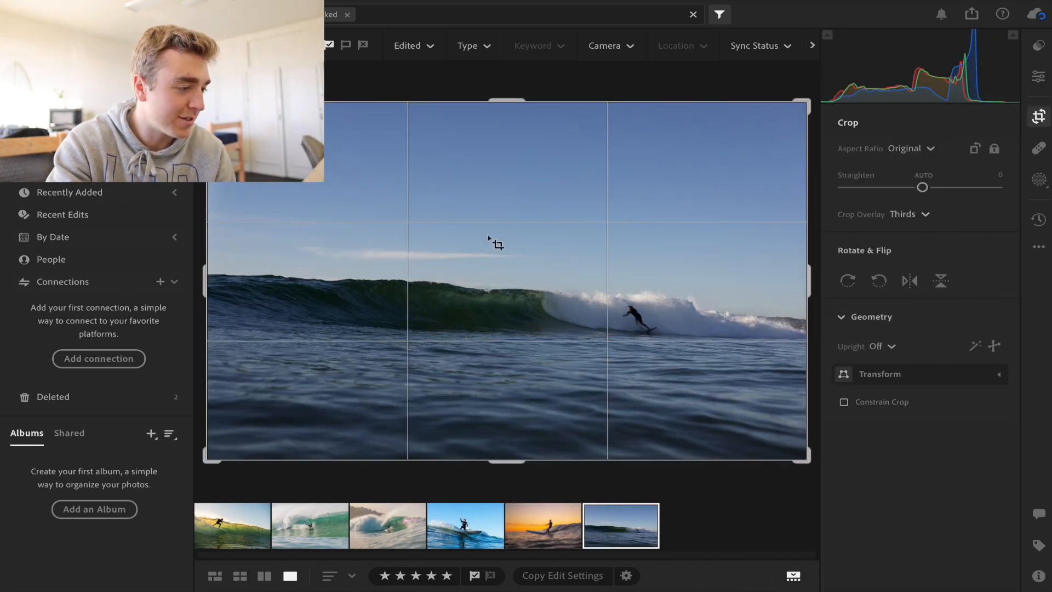
drag(202, 100, 278, 146)
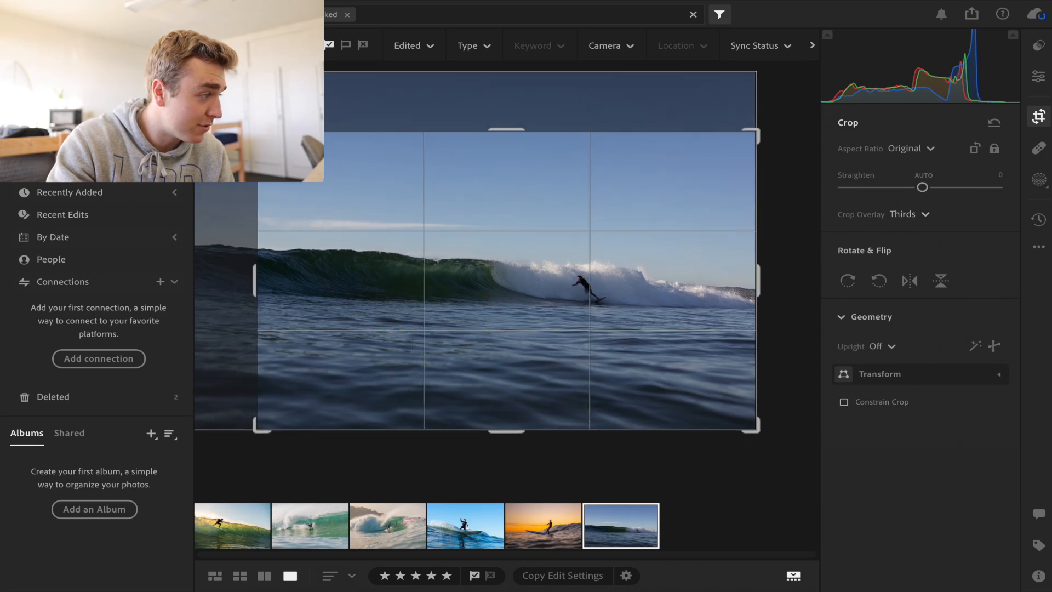
drag(343, 217, 365, 228)
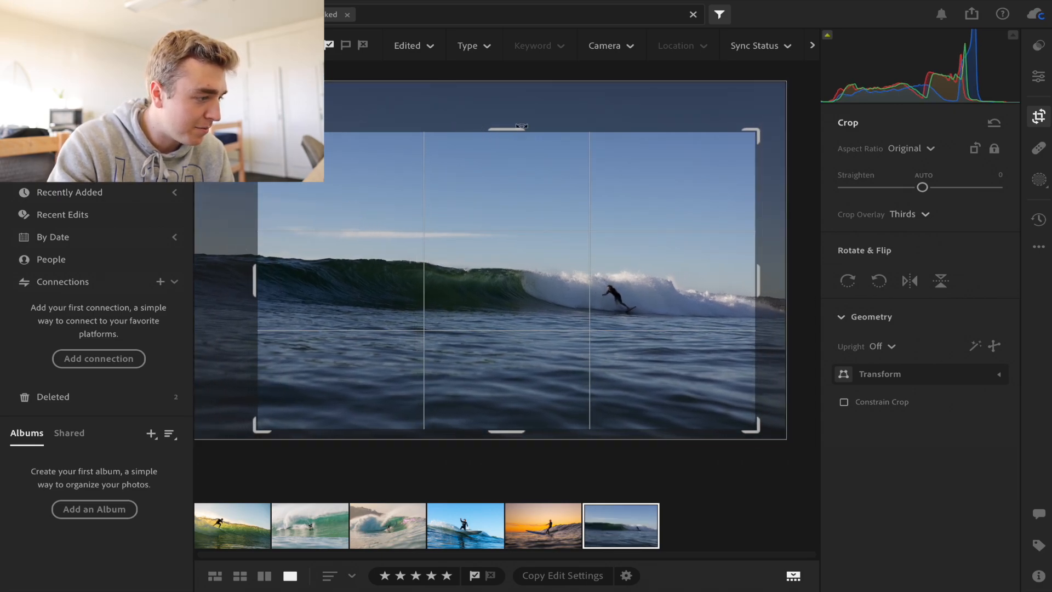
drag(515, 129, 510, 149)
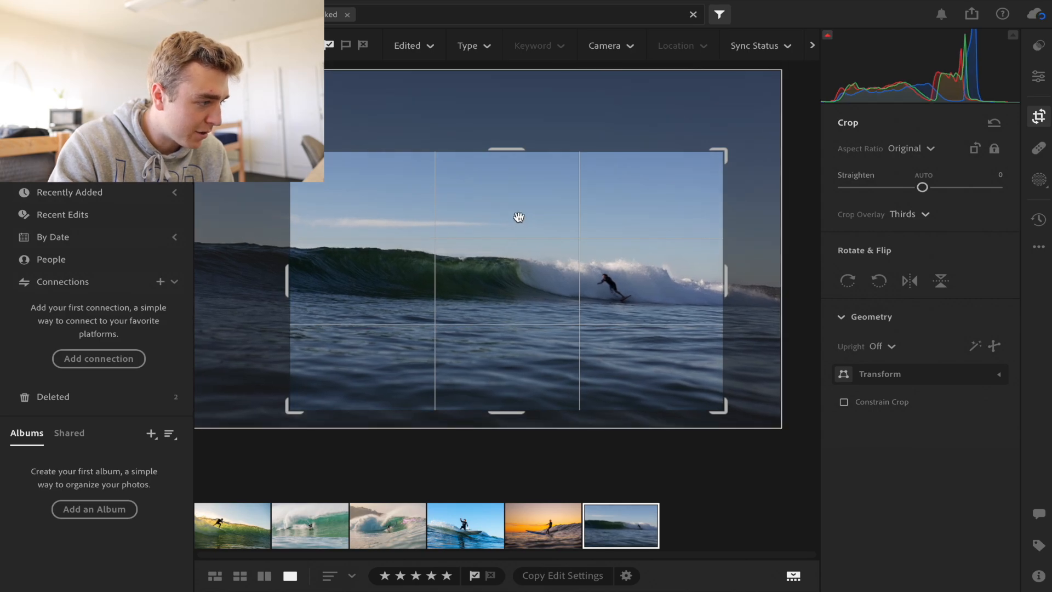
key(e)
key(c)
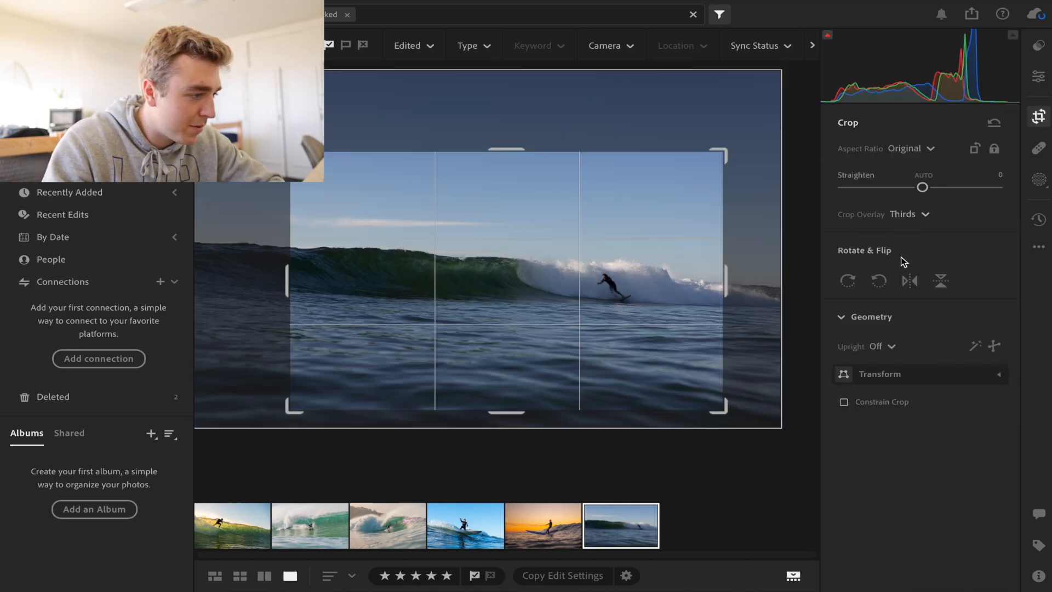
click(924, 176)
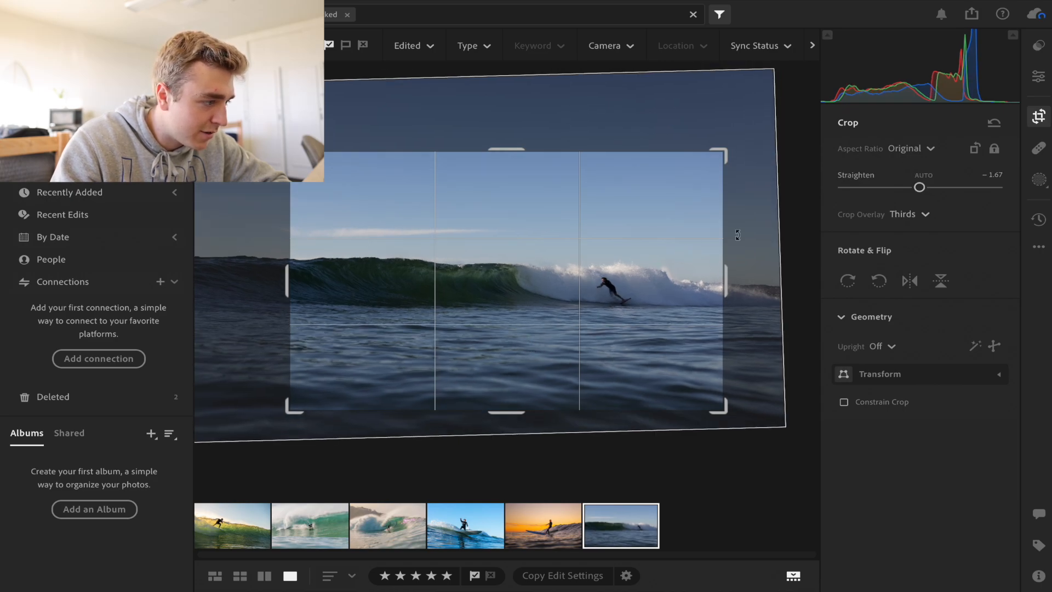
Step: Preview the OceanPhotography presets on the photo, from Deep Tones through Vivid Blues
click(1039, 46)
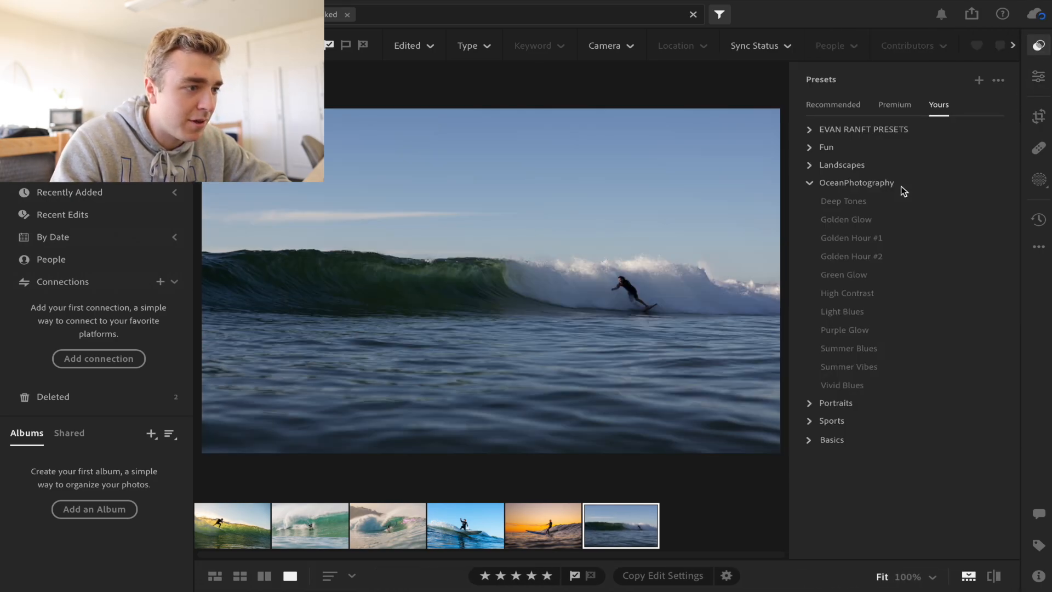
click(883, 198)
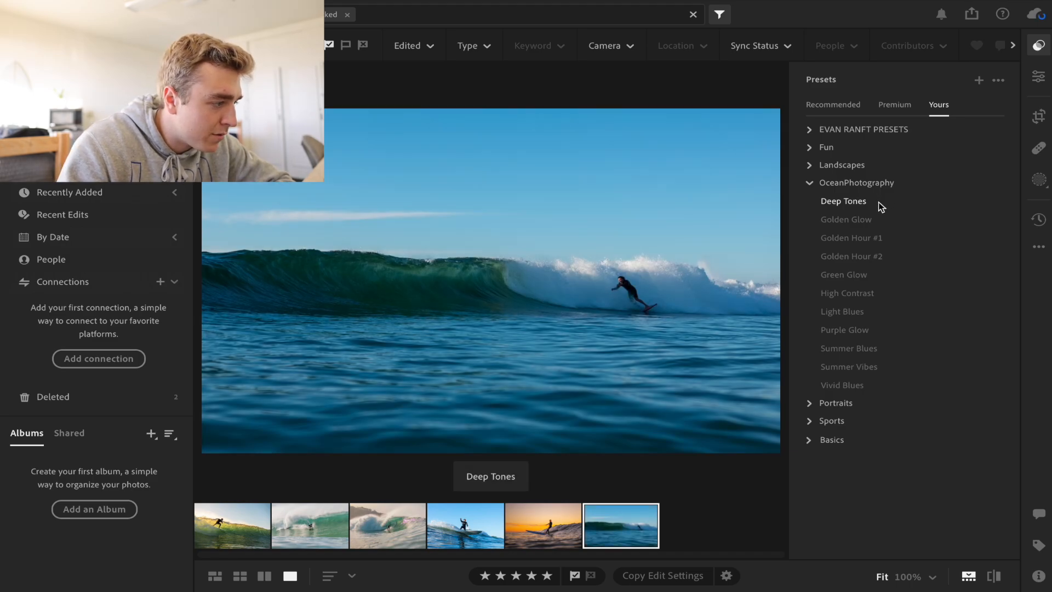
click(886, 218)
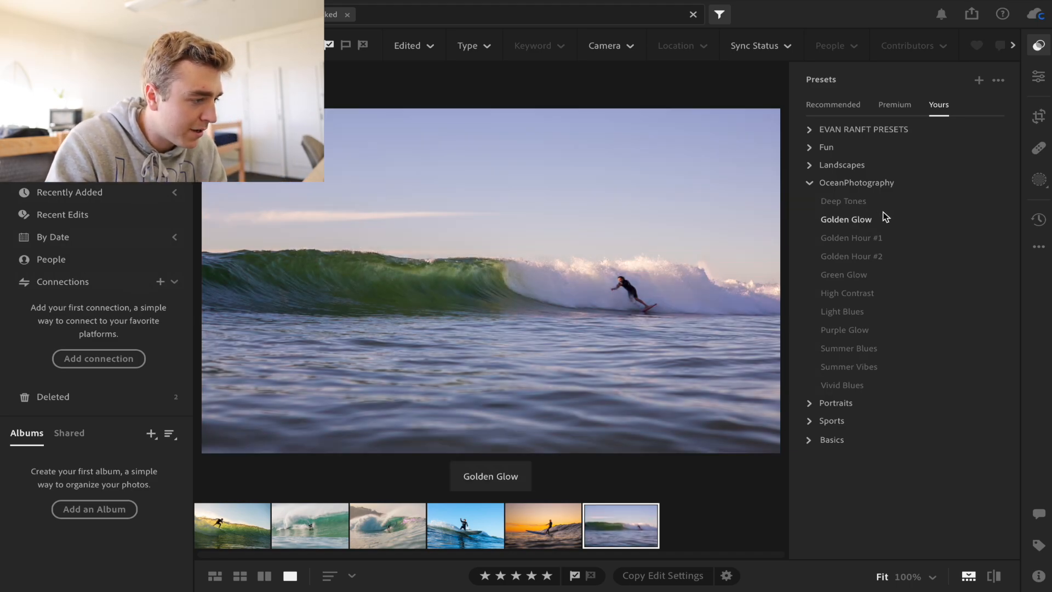
click(871, 256)
click(864, 274)
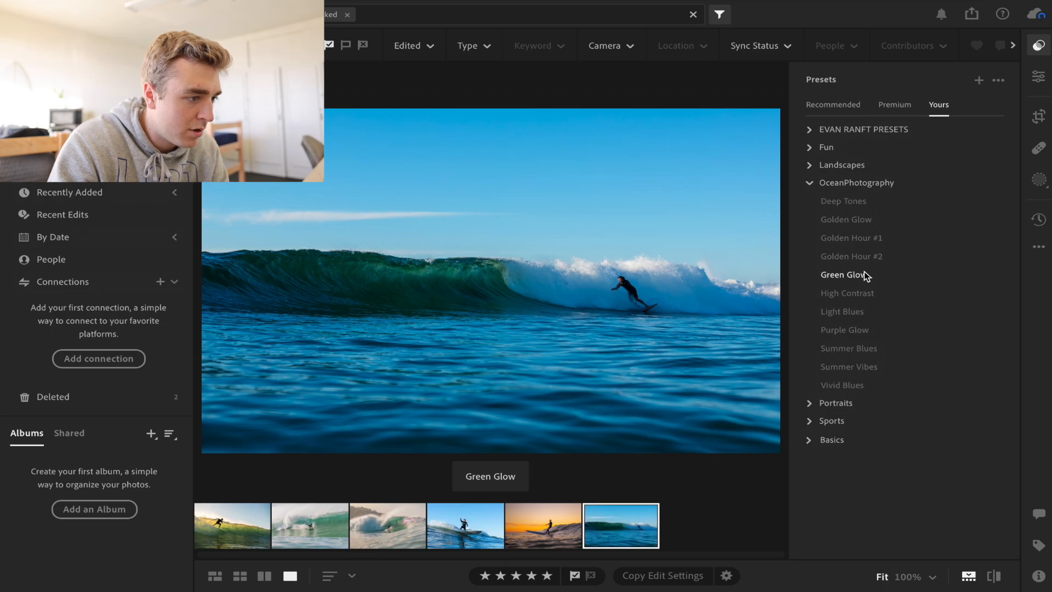
click(867, 293)
click(862, 313)
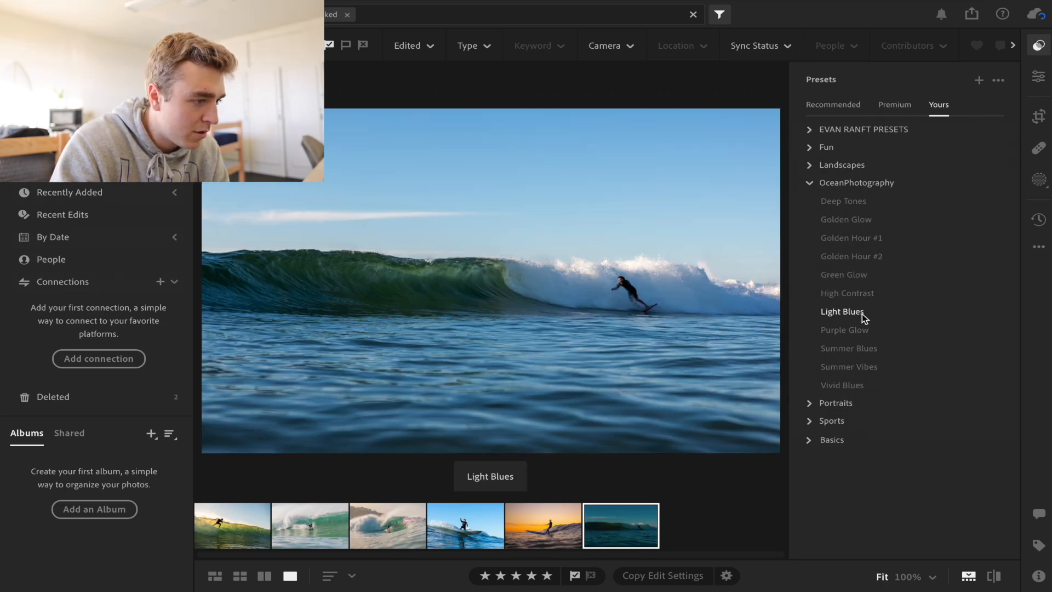
click(862, 330)
click(862, 347)
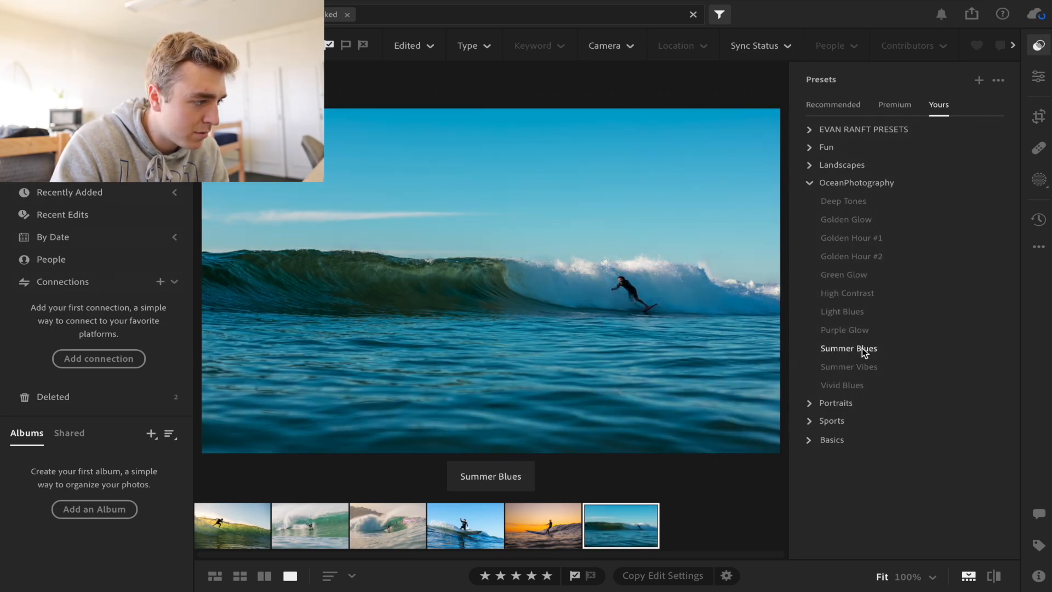
click(863, 367)
click(872, 386)
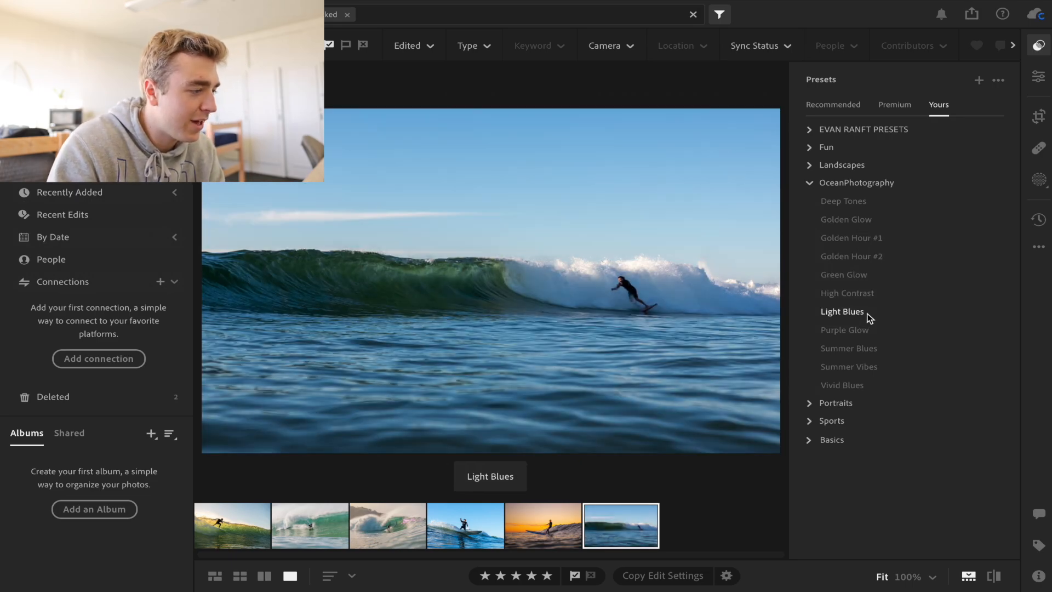
Step: Apply the Light Blues preset and change the photo's profile to Adobe Vivid
click(861, 313)
click(1038, 76)
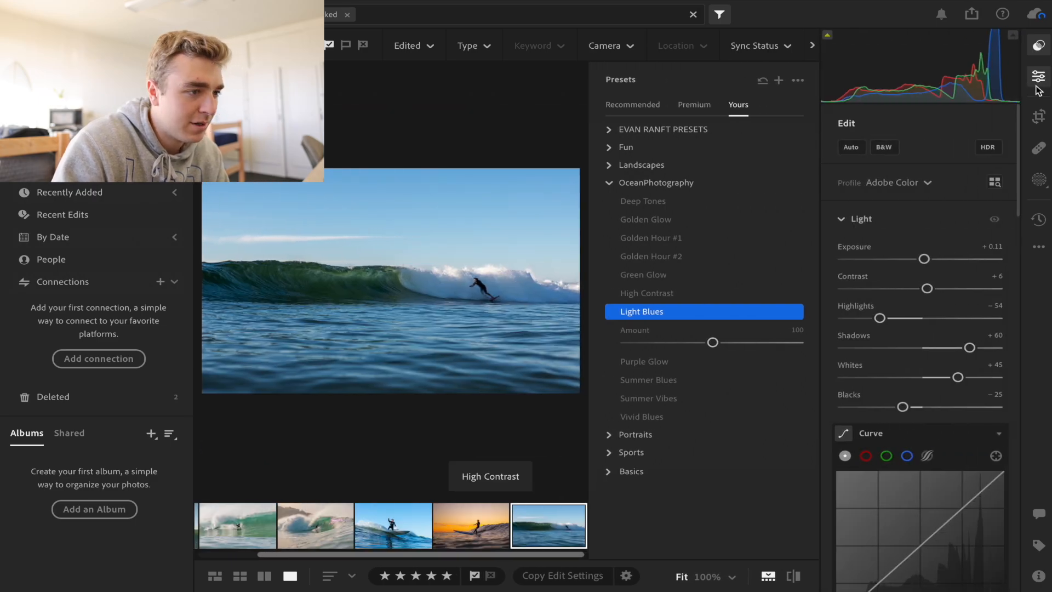
click(876, 182)
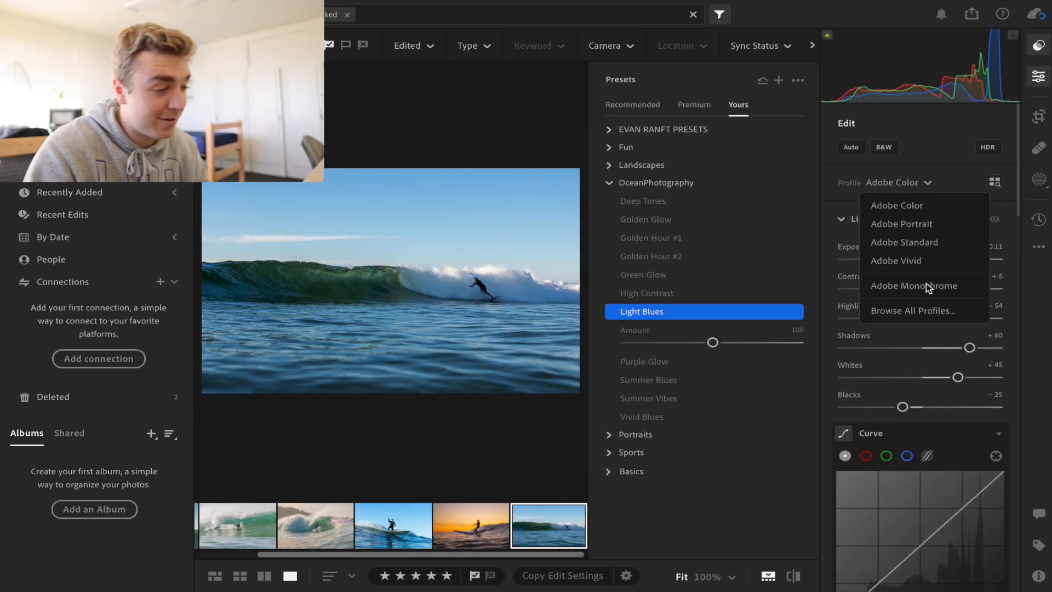
click(1044, 45)
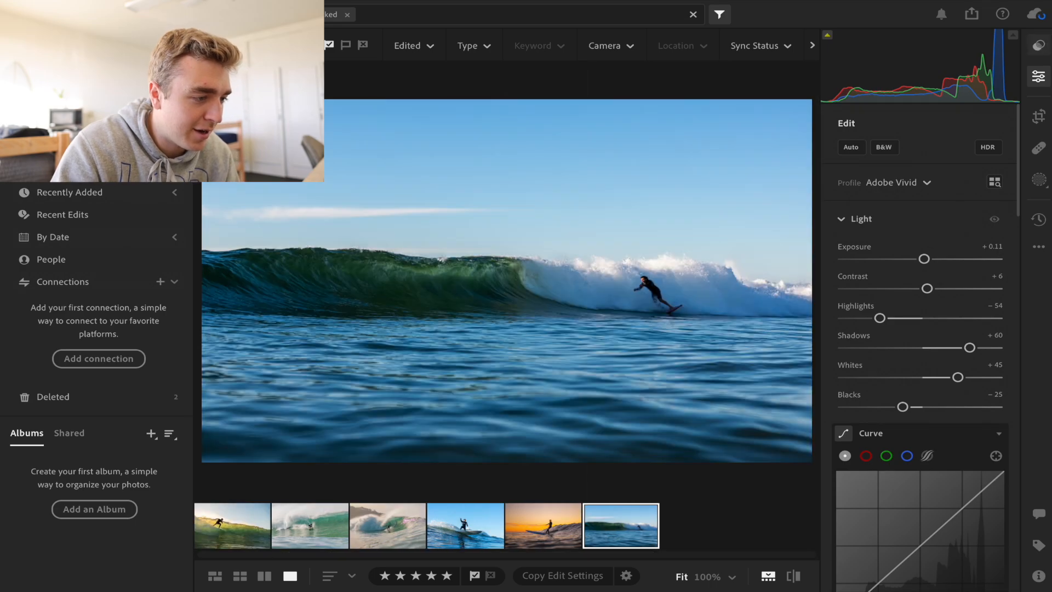
Step: Set Exposure to +0.27 and inspect the wave's face at full magnification
scroll(965, 308, down, 1)
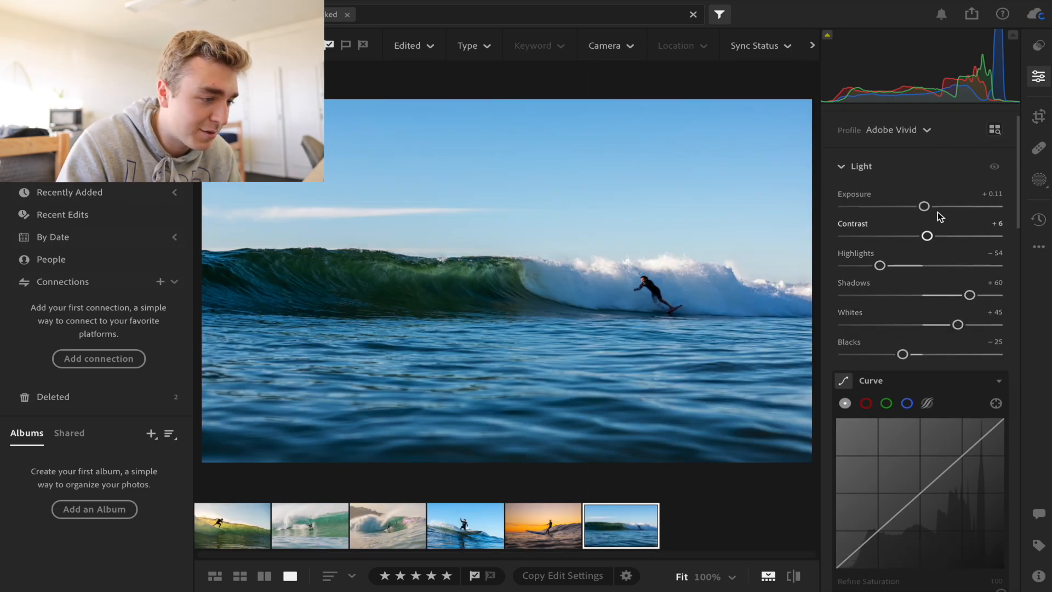
drag(925, 206, 926, 206)
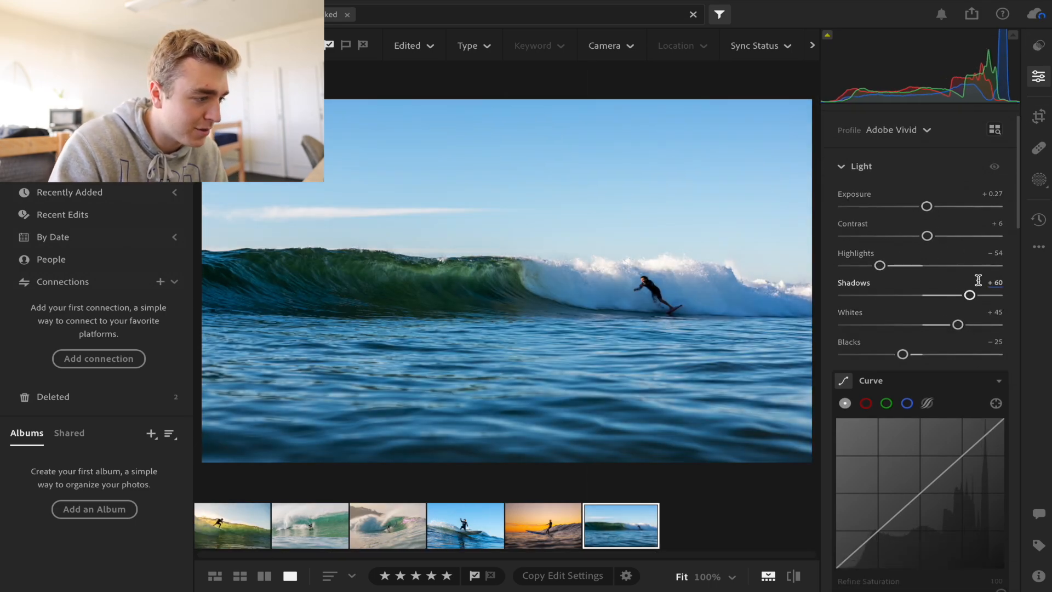
scroll(964, 305, down, 6)
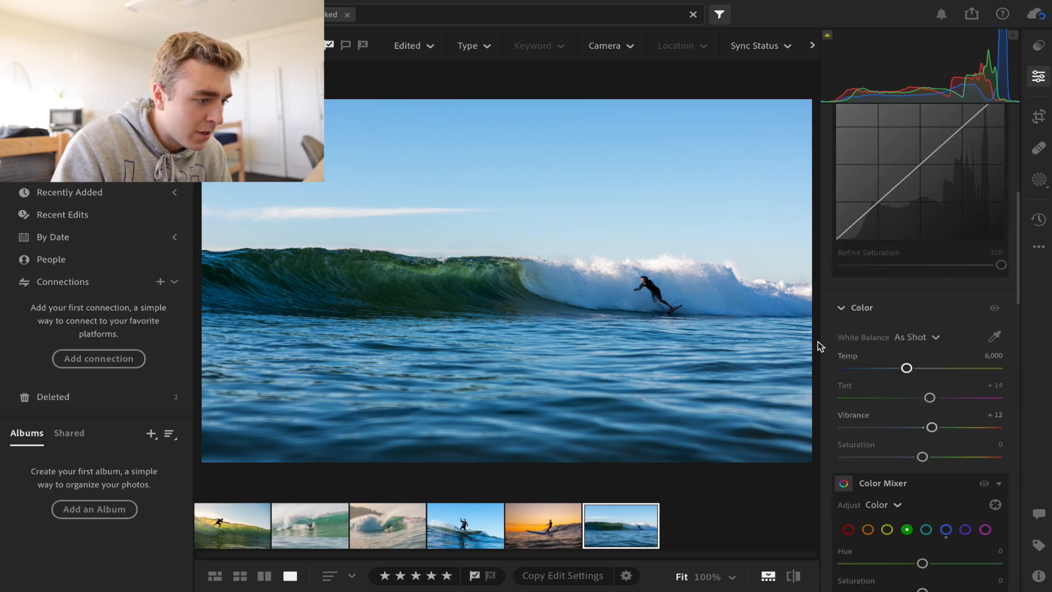
click(448, 305)
scroll(1019, 314, up, 7)
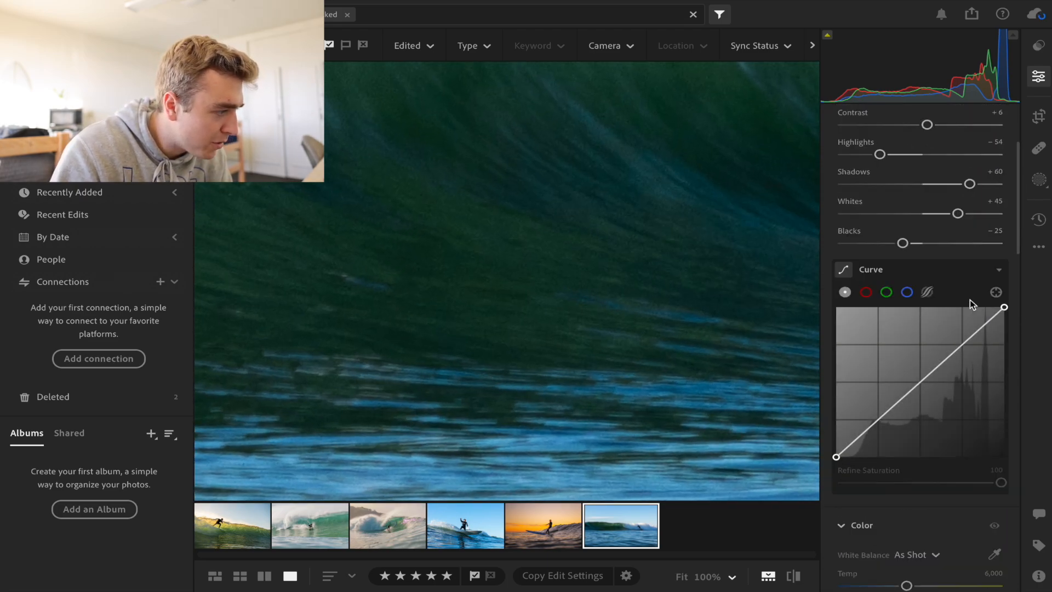
click(655, 305)
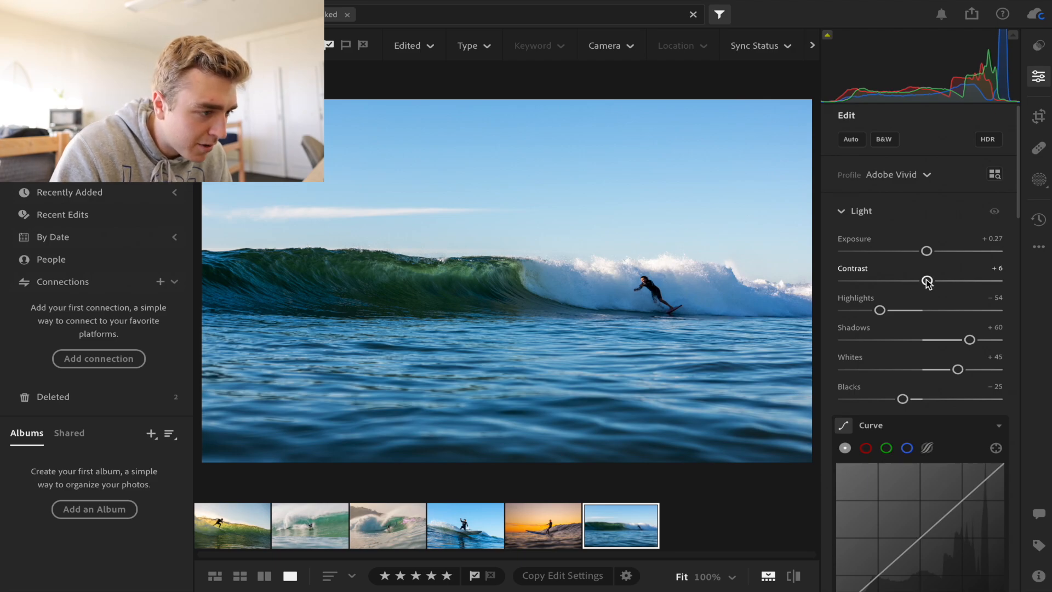
Step: Set Vibrance to +8 and warm the white balance to a Temp of 6,530
scroll(925, 311, down, 6)
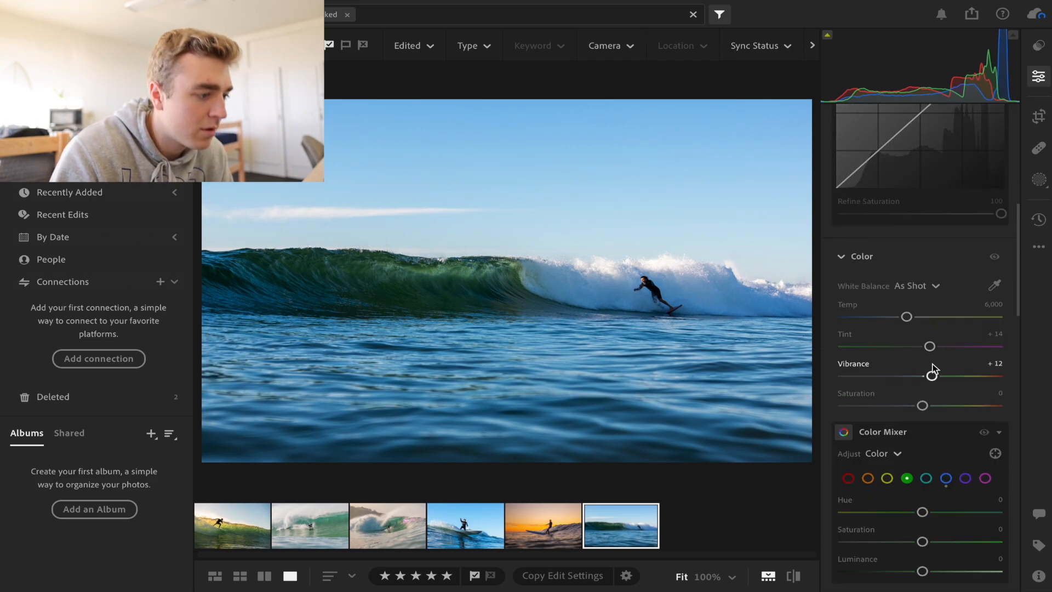
mouse_move(932, 378)
mouse_down()
mouse_move(910, 378)
mouse_move(942, 382)
mouse_move(927, 382)
mouse_up()
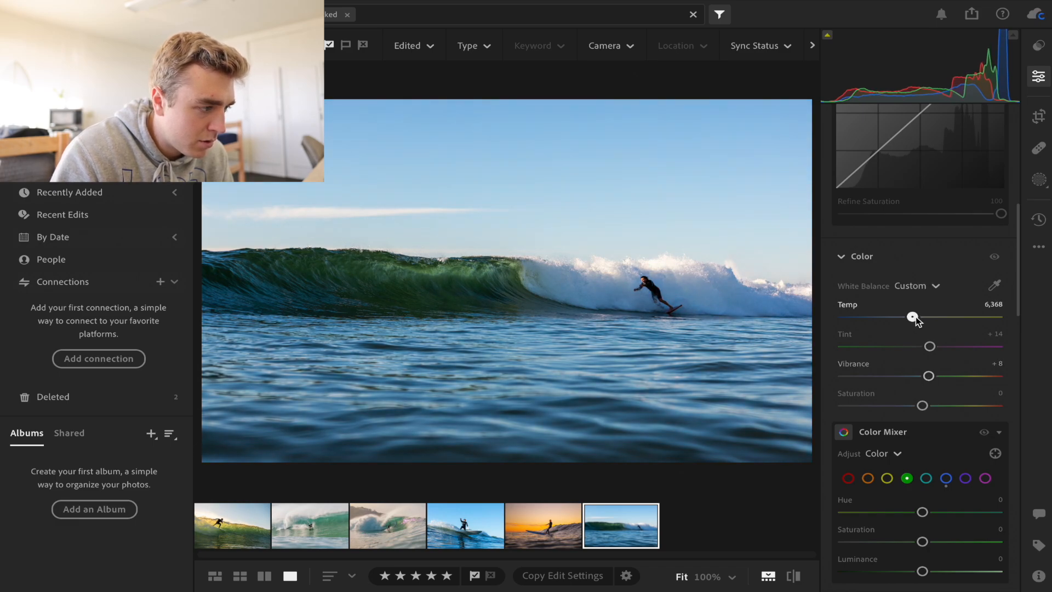
drag(916, 321, 919, 321)
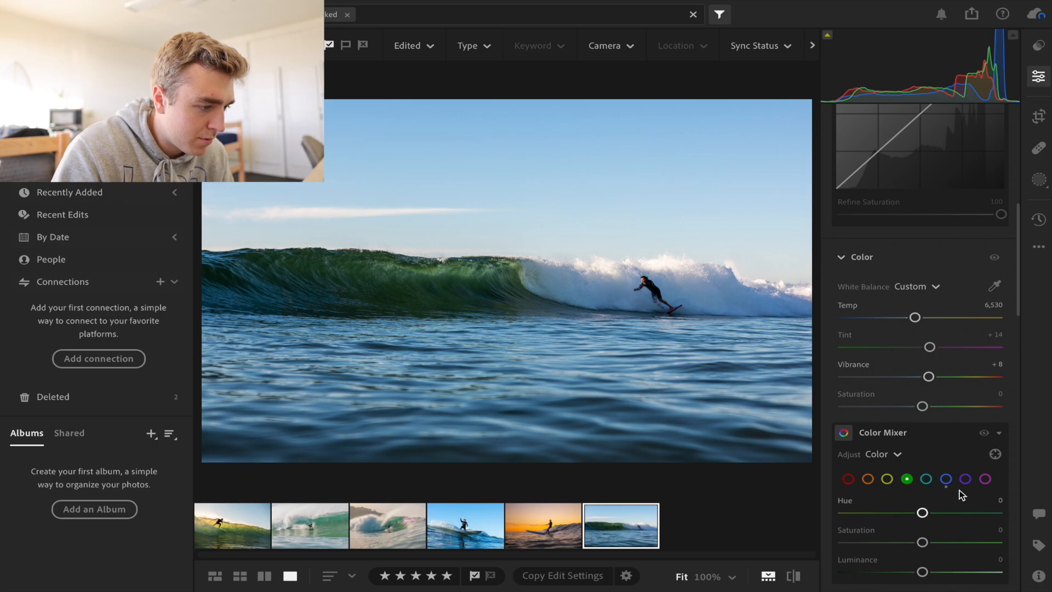
Step: In the Color Mixer, set the blue Luminance to -7 and raise the green Luminance to +45
click(946, 478)
scroll(928, 475, down, 2)
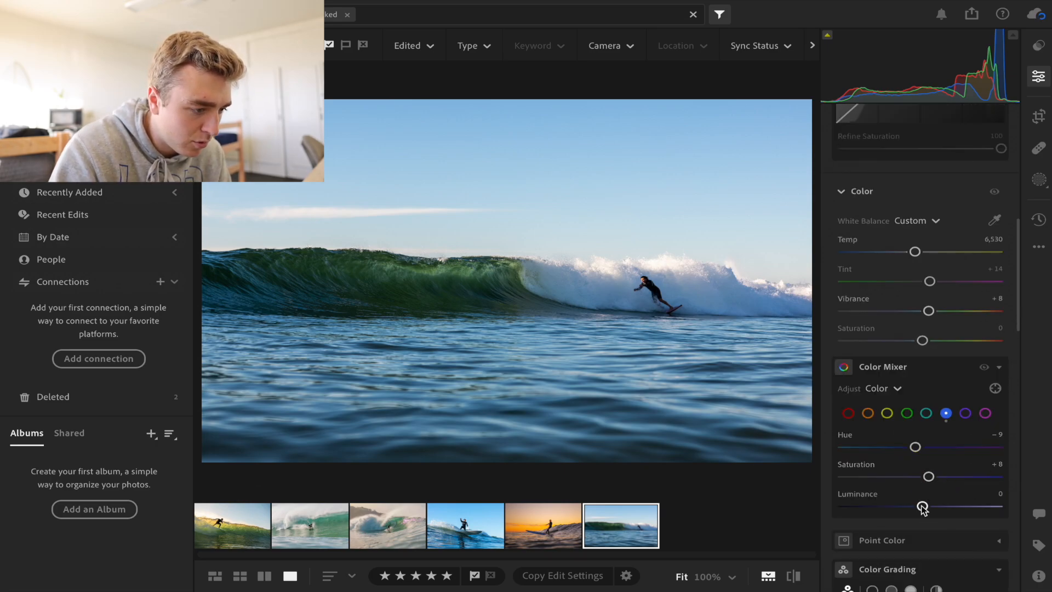
mouse_move(922, 505)
mouse_down()
mouse_move(946, 506)
mouse_move(918, 517)
mouse_up()
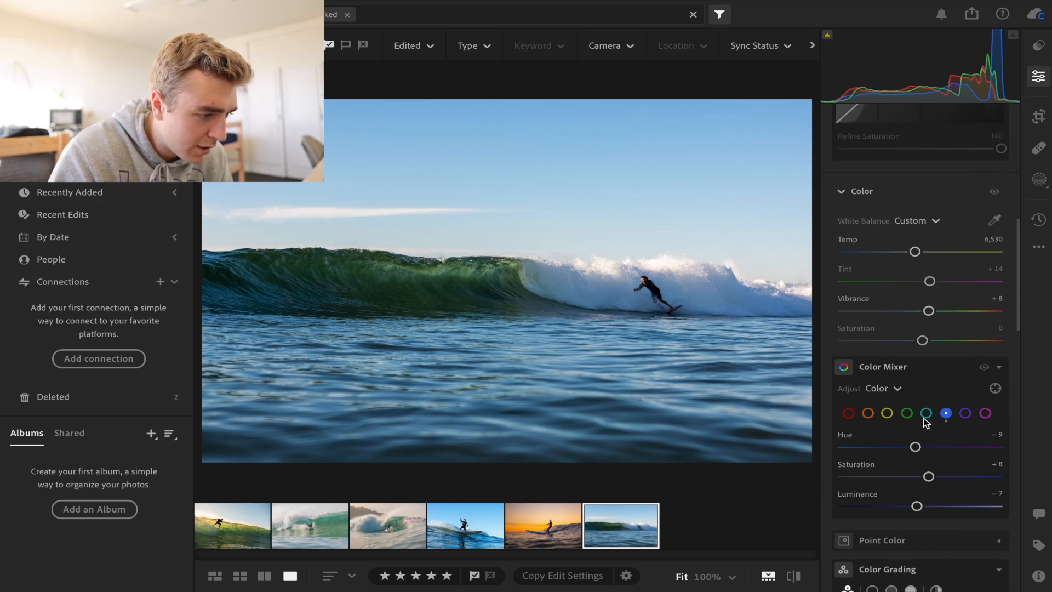
click(906, 414)
drag(922, 504, 960, 505)
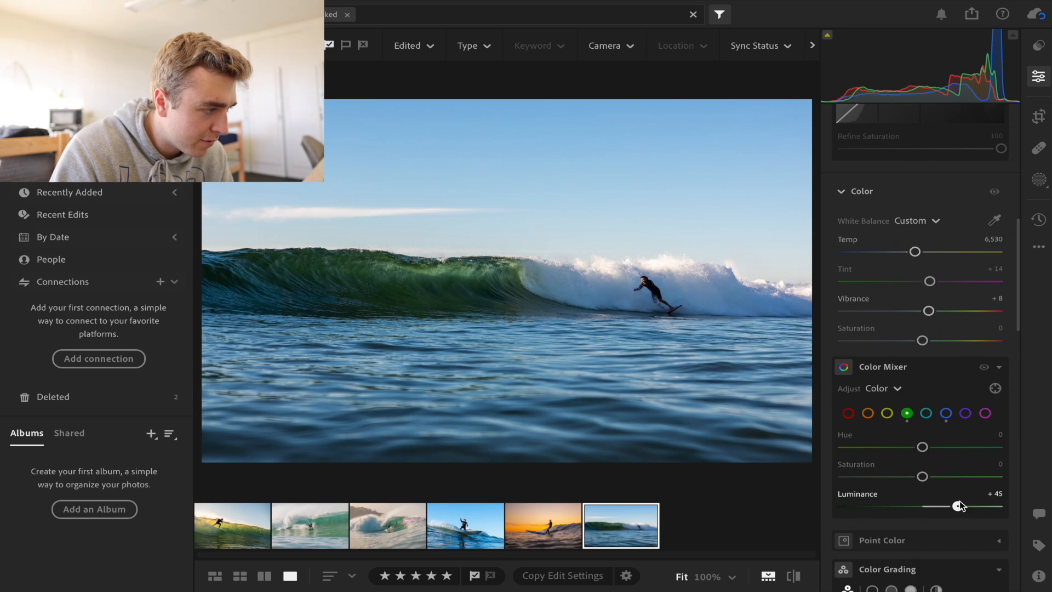
drag(922, 447, 939, 505)
click(926, 414)
Step: Brighten the photo with Exposure at +0.71 and Shadows at +82, and reduce Whites to +29
scroll(925, 367, up, 10)
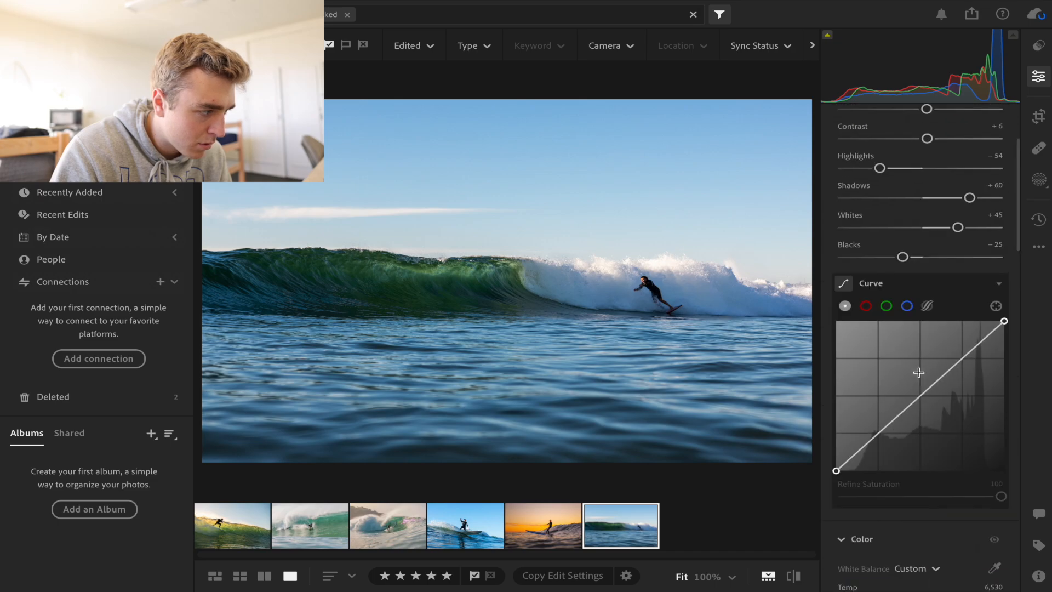
drag(926, 259, 930, 262)
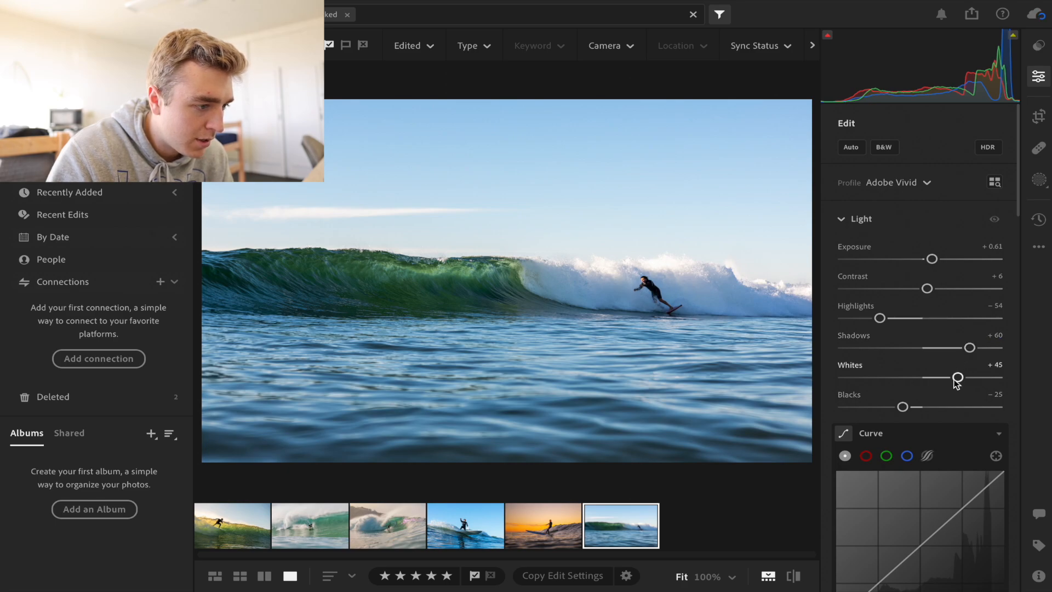
drag(891, 386, 944, 391)
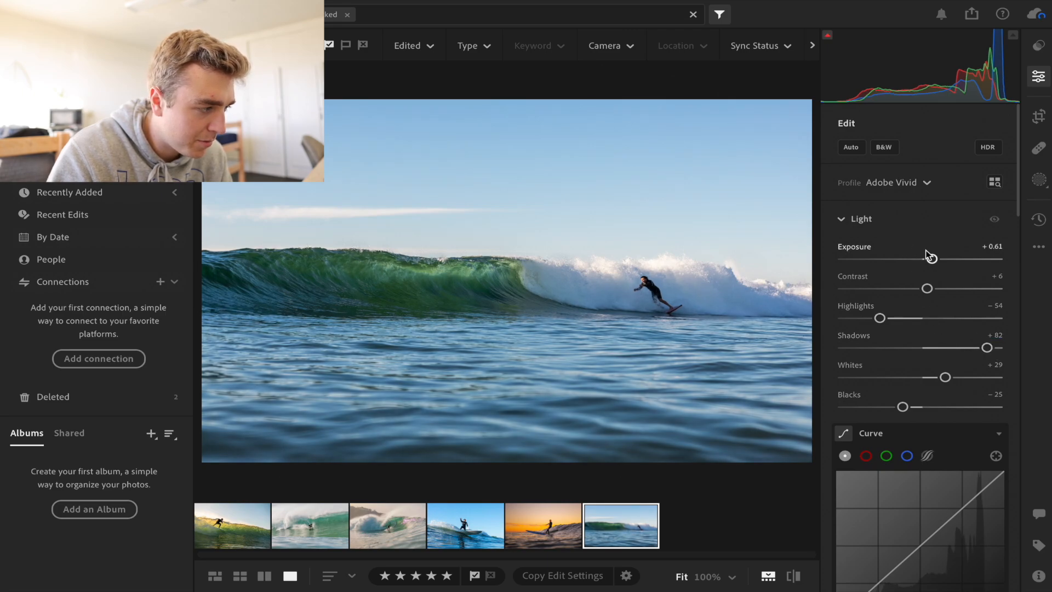
drag(932, 258, 933, 258)
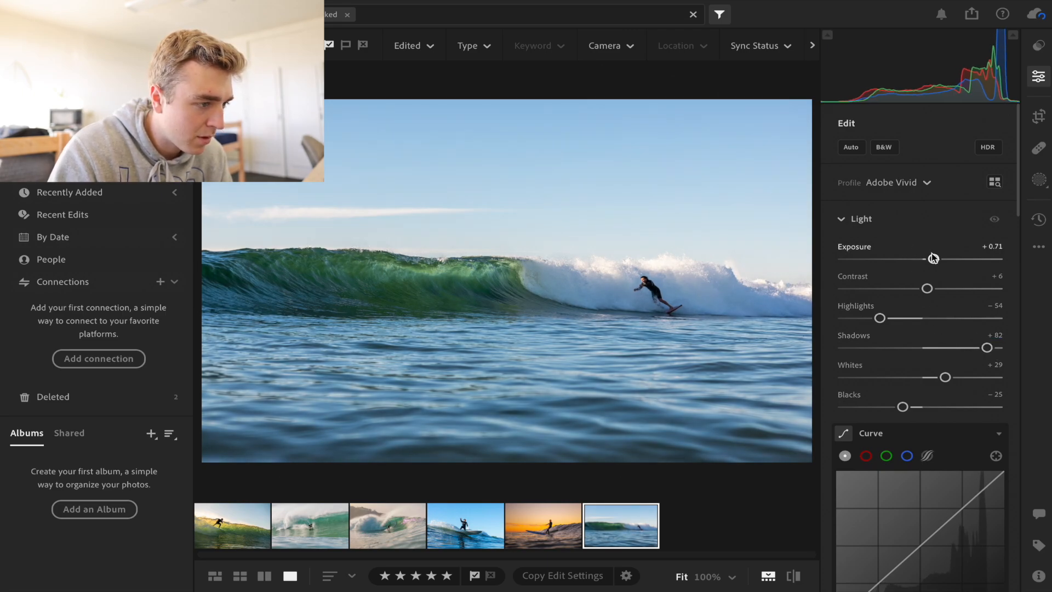
Step: Compare the edit with the original photo, and set Vibrance to +12 and Saturation to +14
click(792, 583)
click(793, 582)
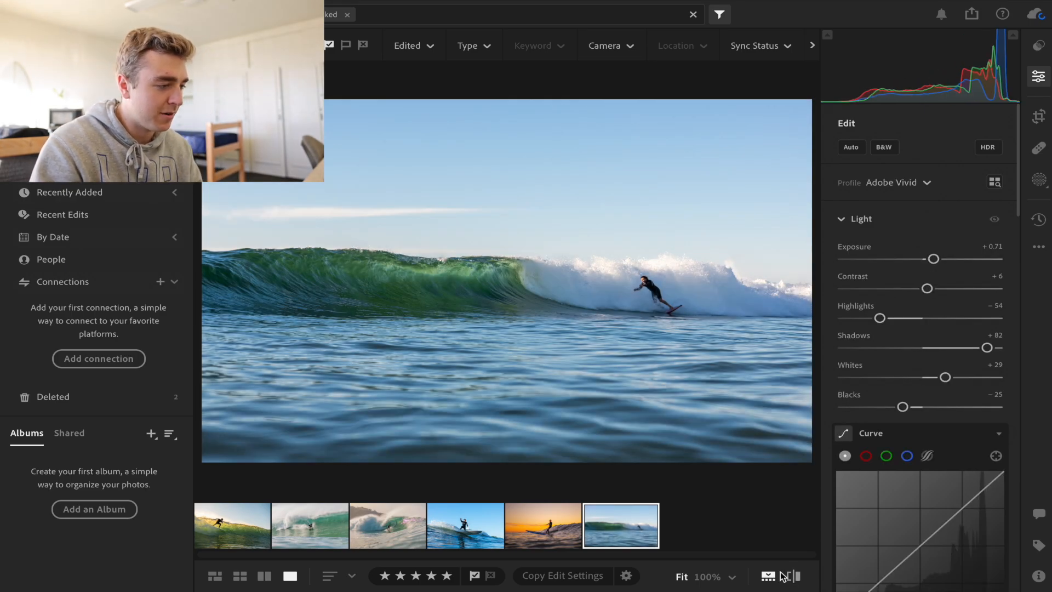
click(784, 576)
scroll(875, 430, down, 5)
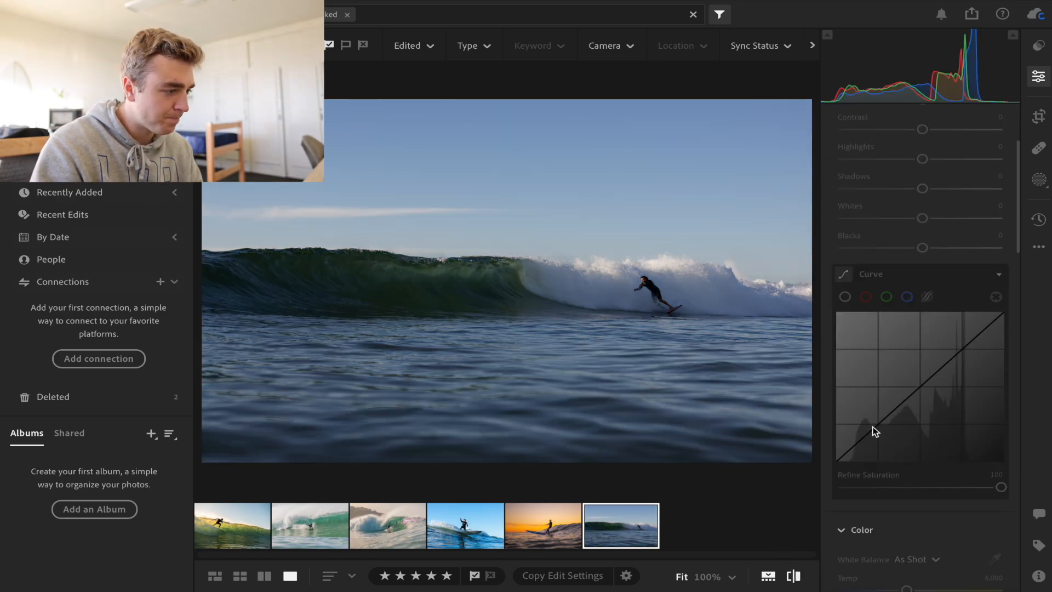
click(792, 571)
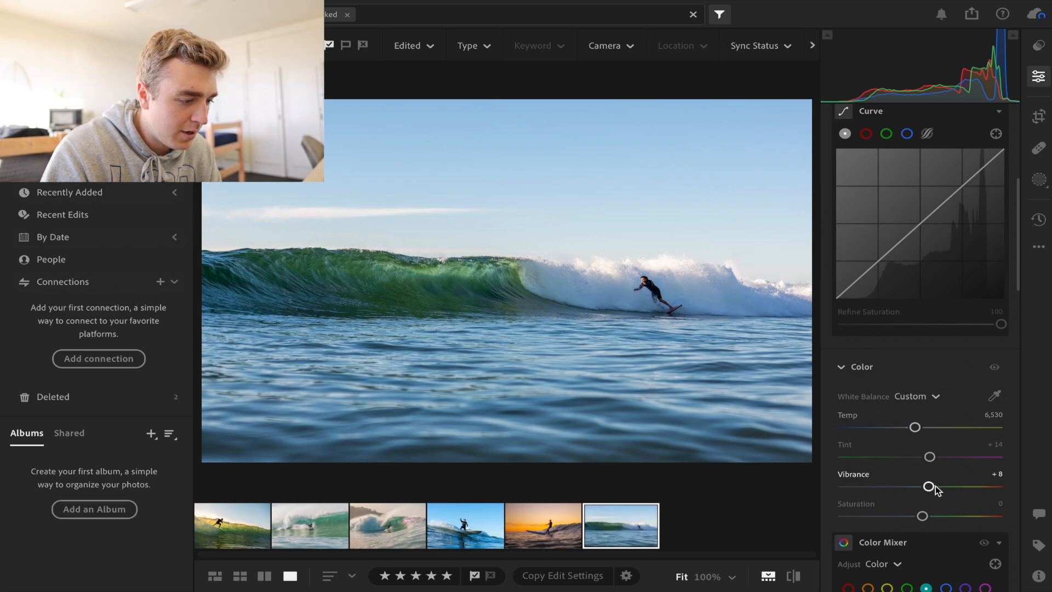
drag(922, 516, 933, 516)
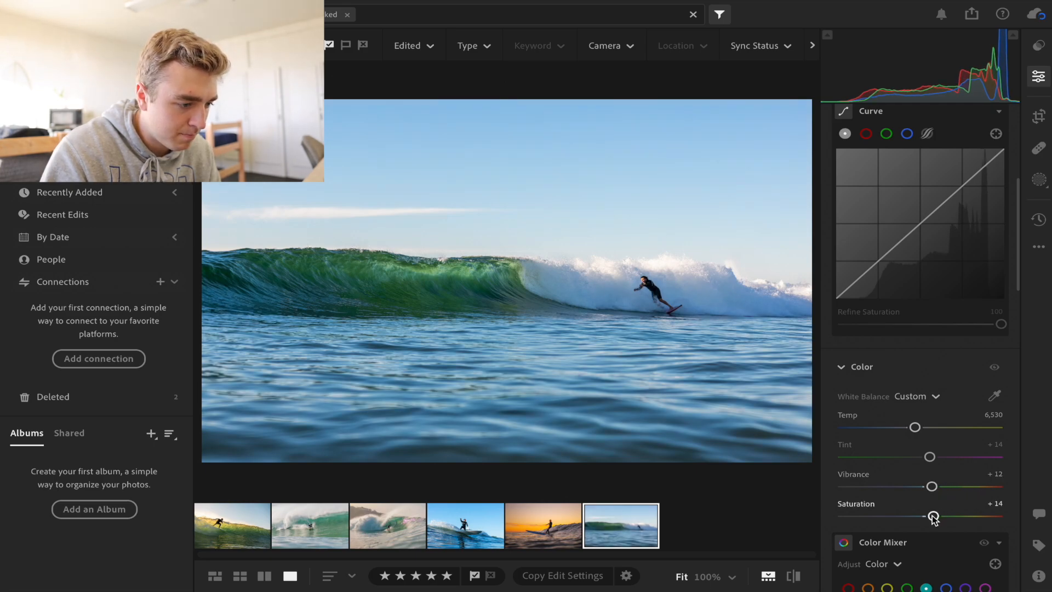
Step: Check the edited photo against its original, and examine the green wave face, whitewater and surfer up close
click(792, 580)
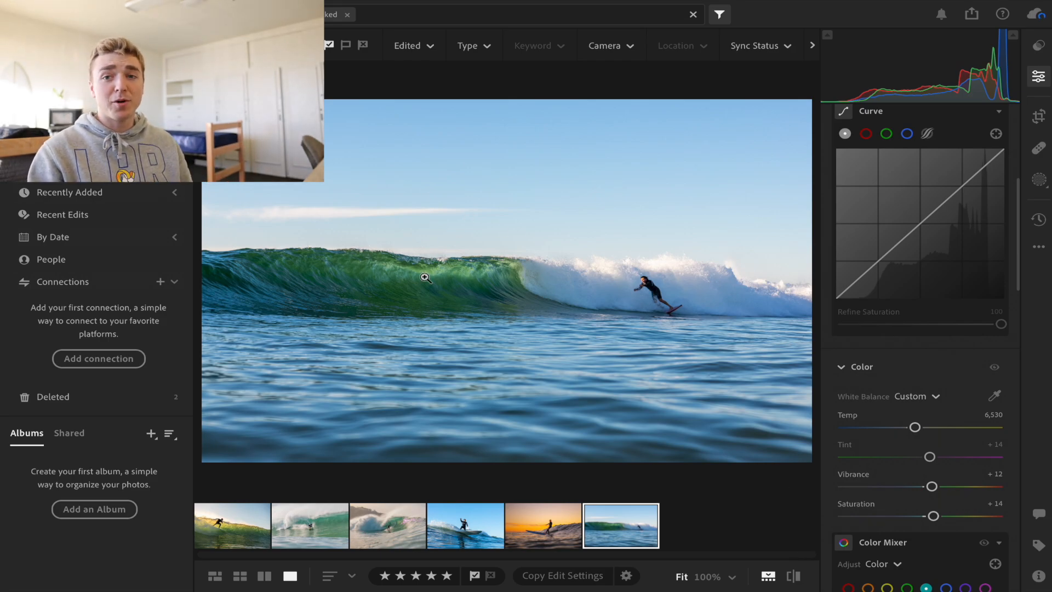
click(462, 277)
drag(638, 301, 433, 176)
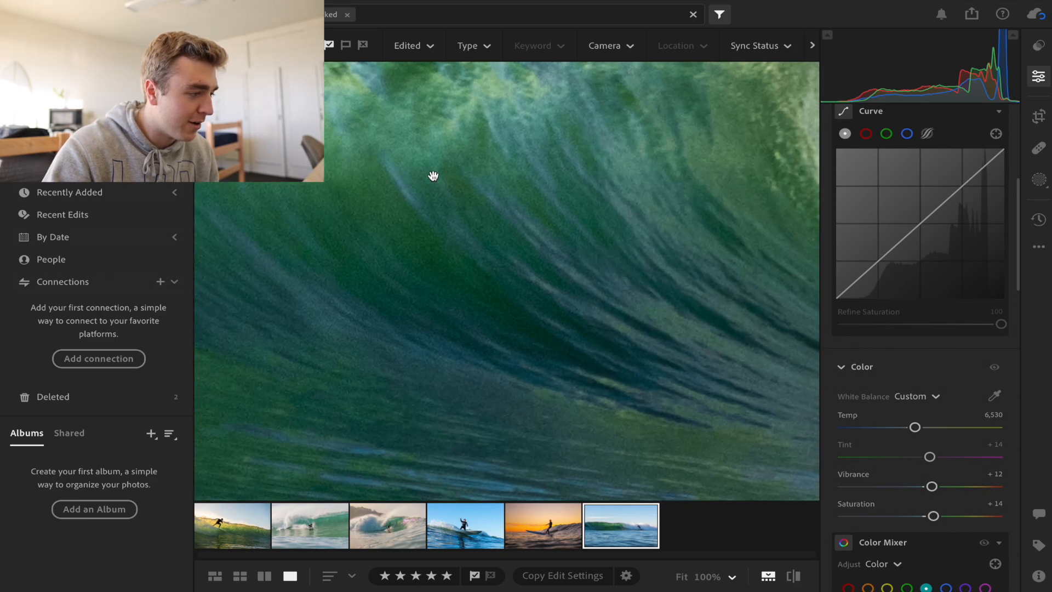
scroll(568, 243, down, 5)
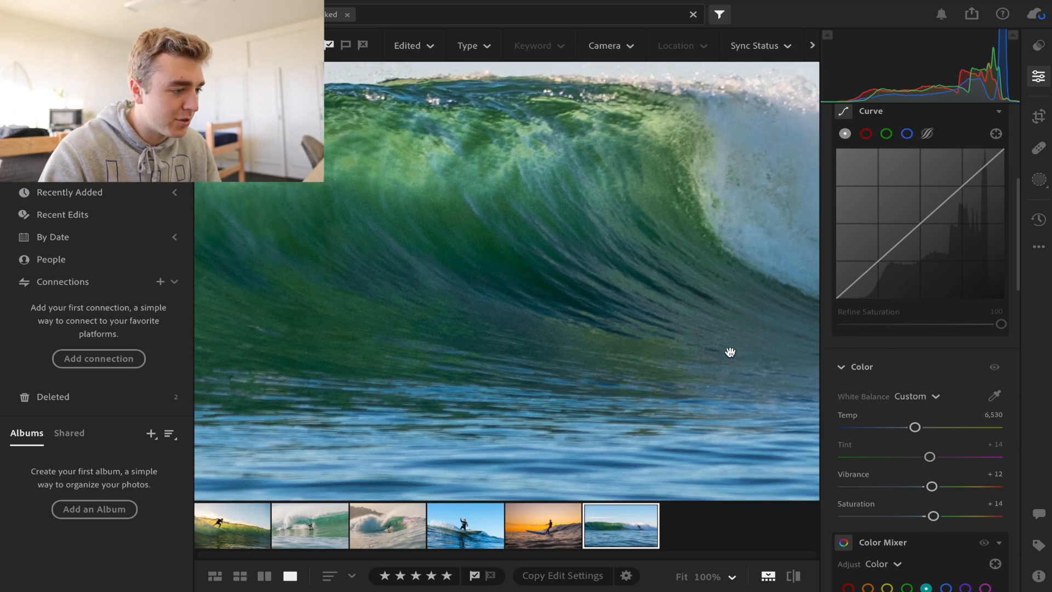
scroll(609, 261, down, 4)
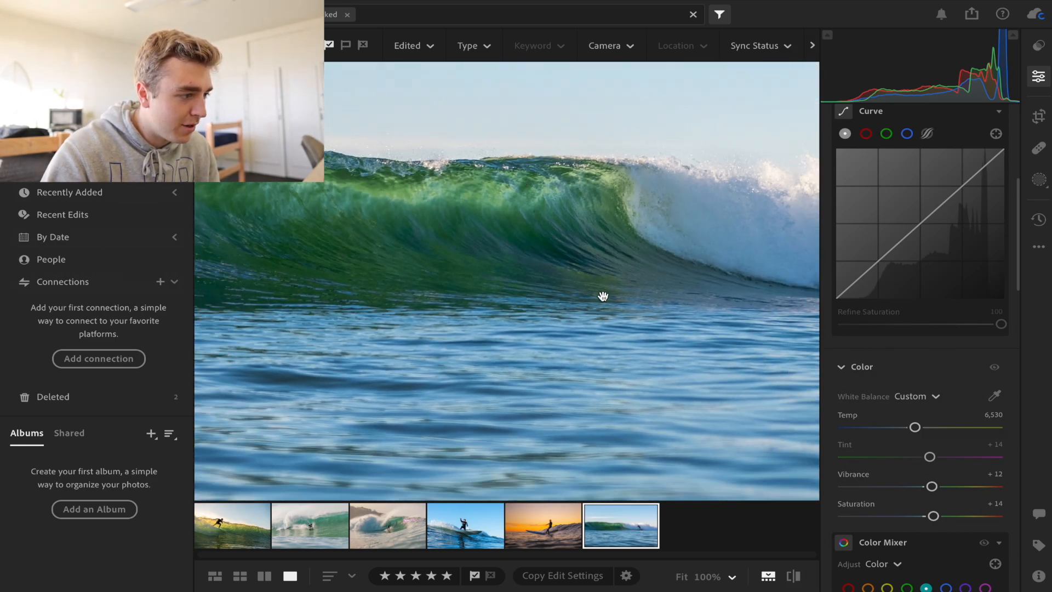
click(530, 275)
click(448, 273)
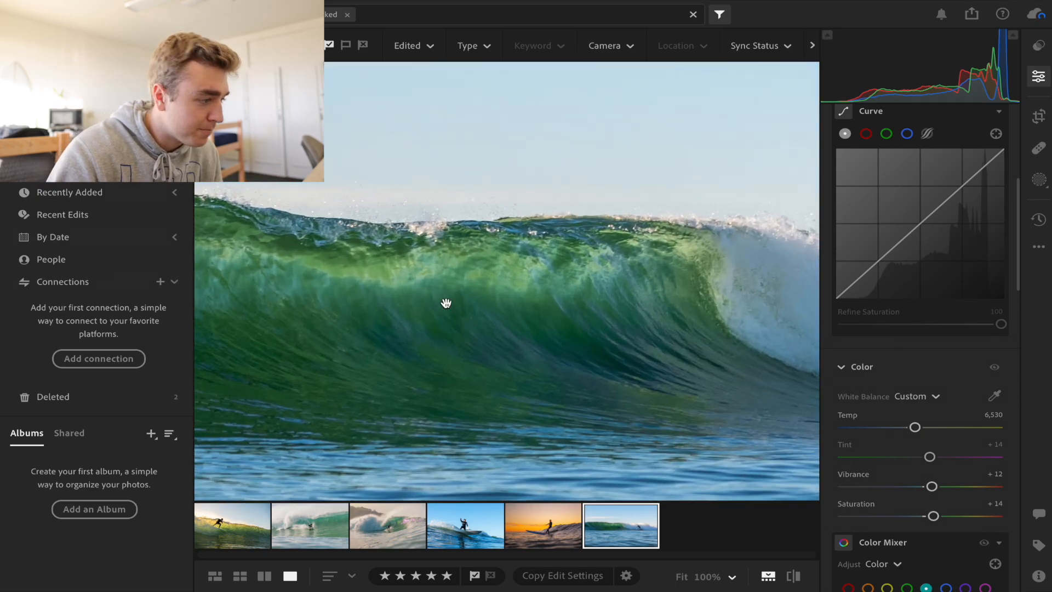
click(602, 304)
click(646, 284)
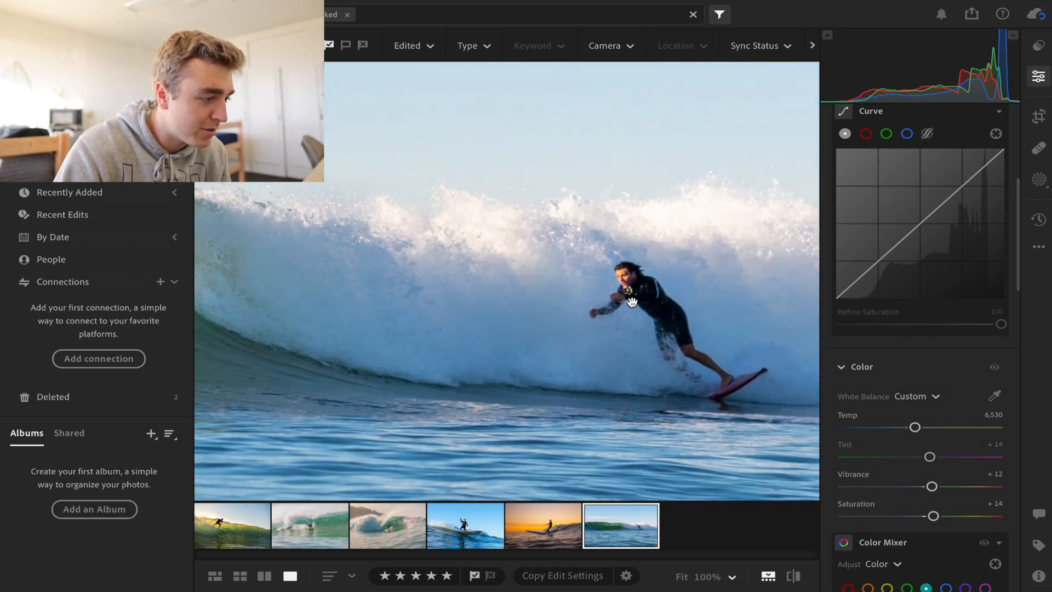
click(496, 306)
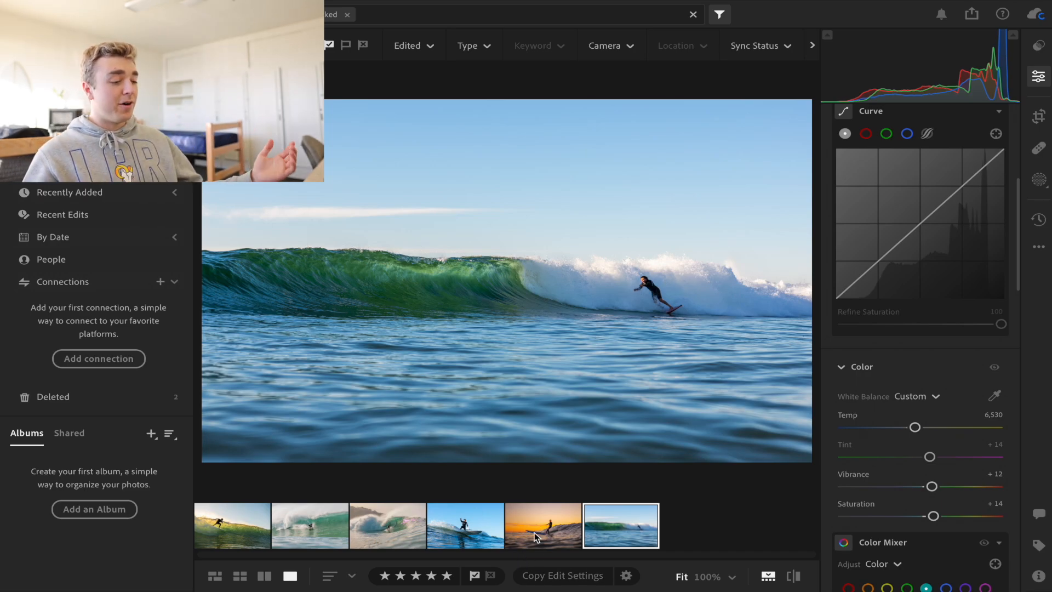
Step: Compare the edited sunset longboarder photo with its original, and move on to the blue-sky surfer photo before it
key(Left)
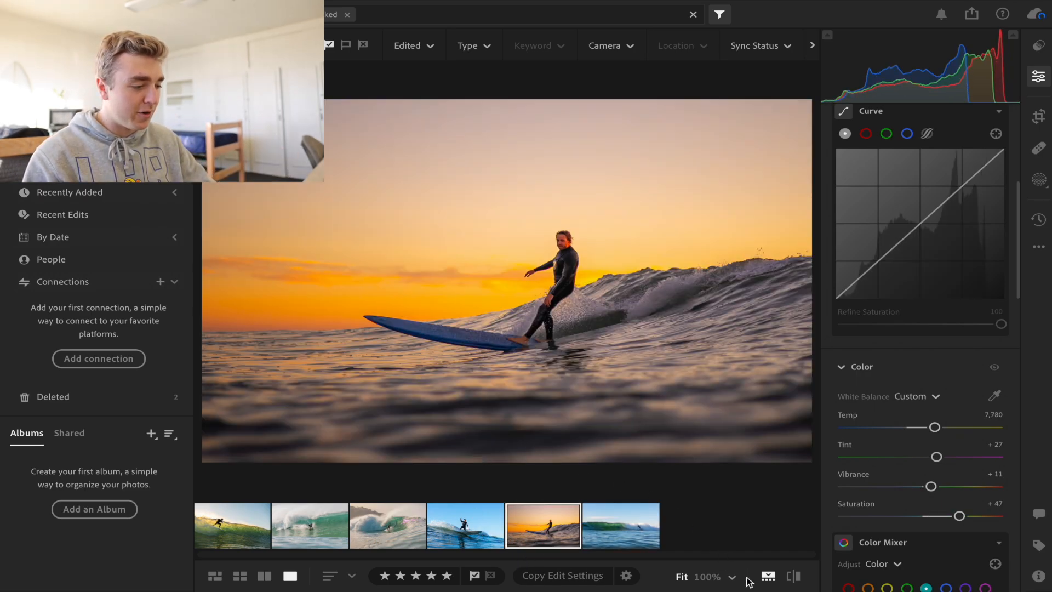
click(794, 577)
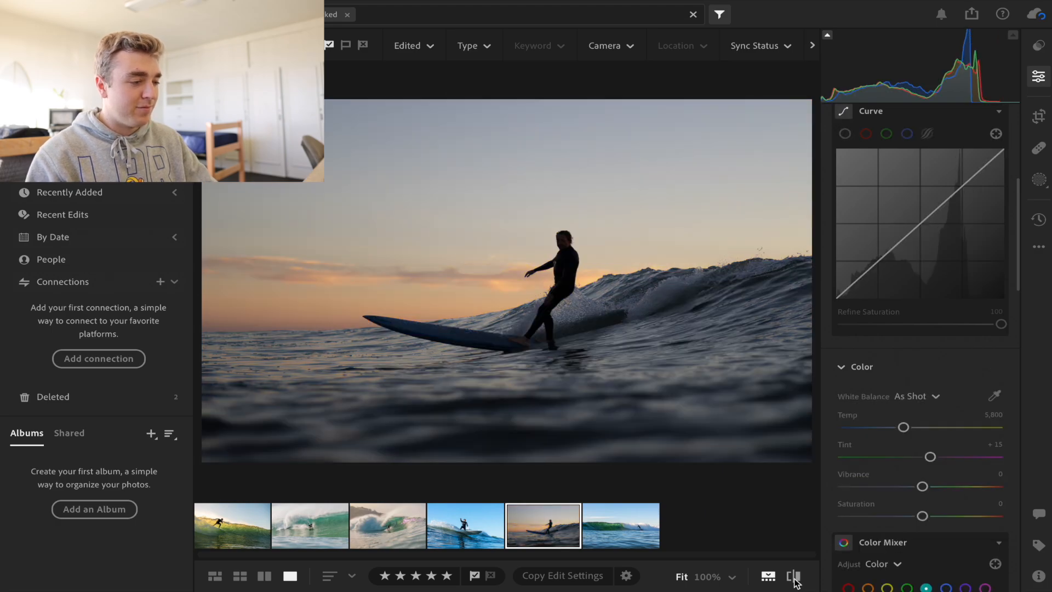
click(794, 577)
key(Left)
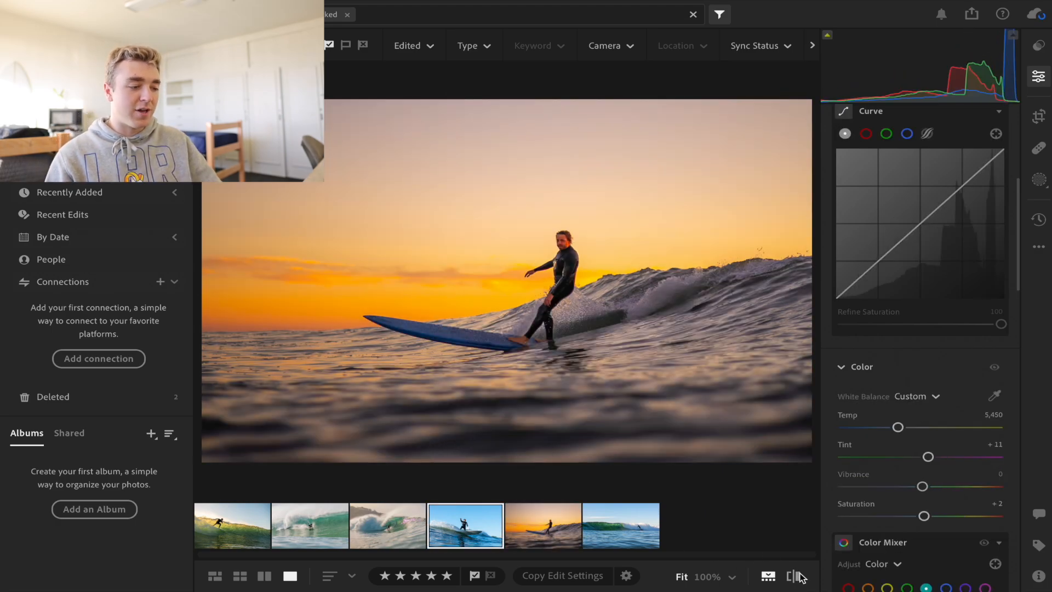